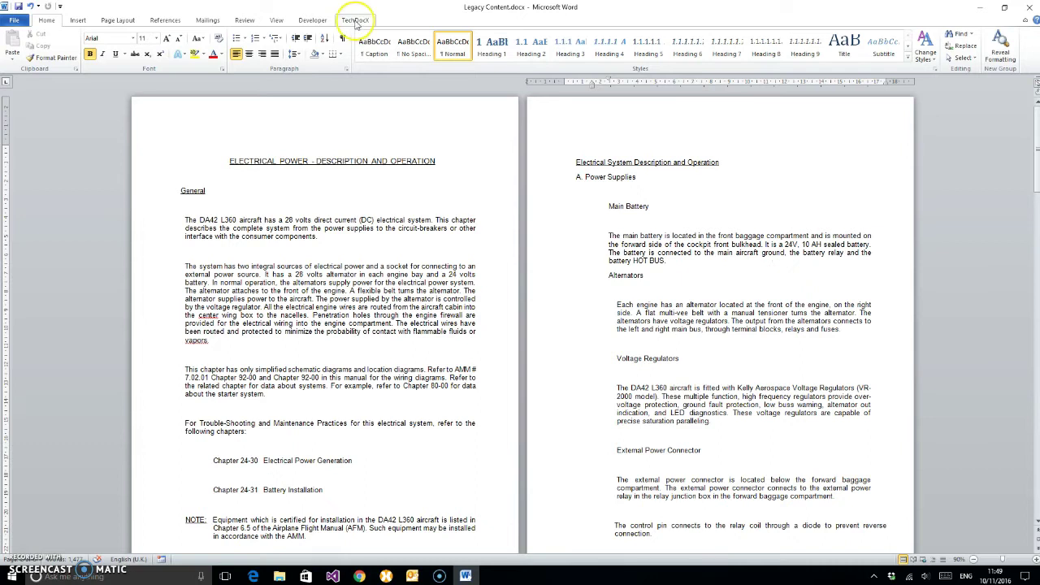
- Open the TechDocX Word to S1000D conversion panel and show the Home tab's full Styles list
left_click(355, 22)
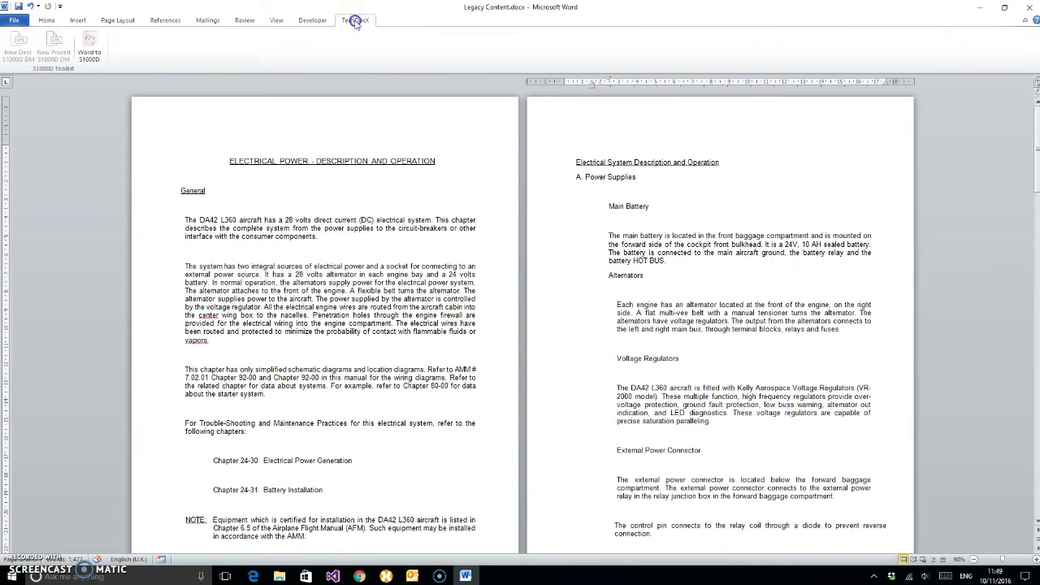
left_click(90, 45)
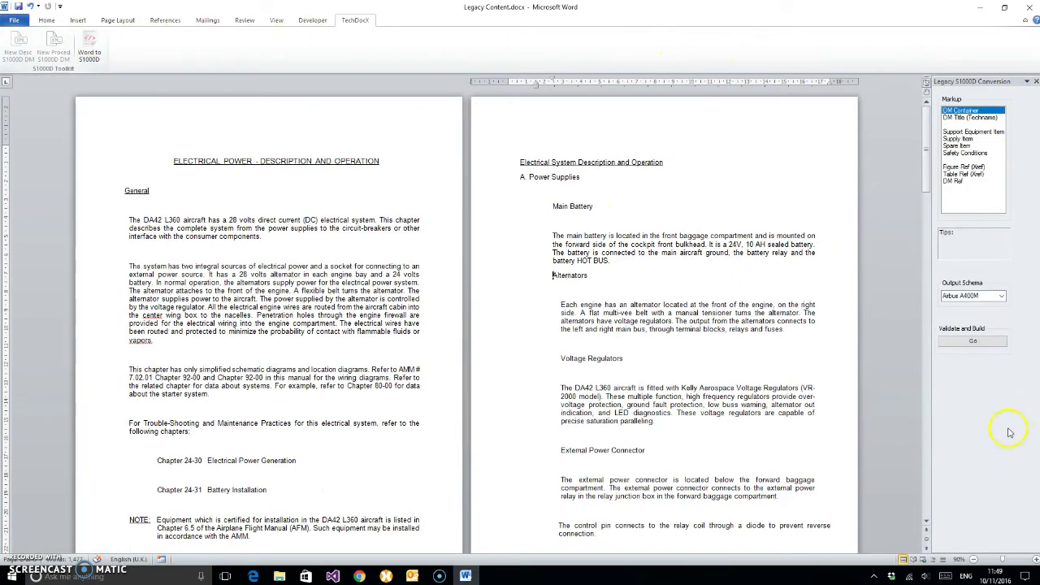
left_click(47, 20)
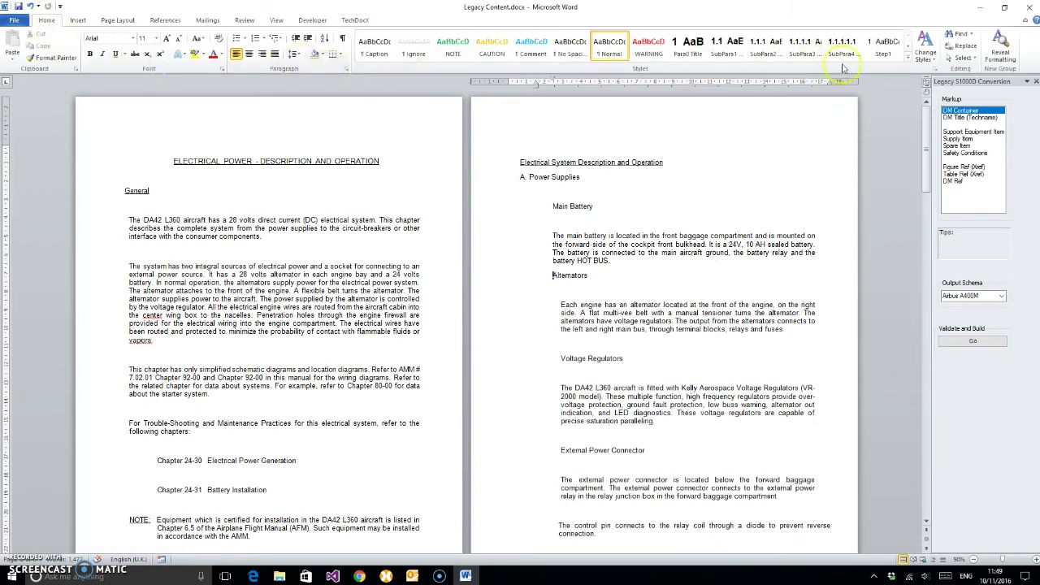
left_click(934, 70)
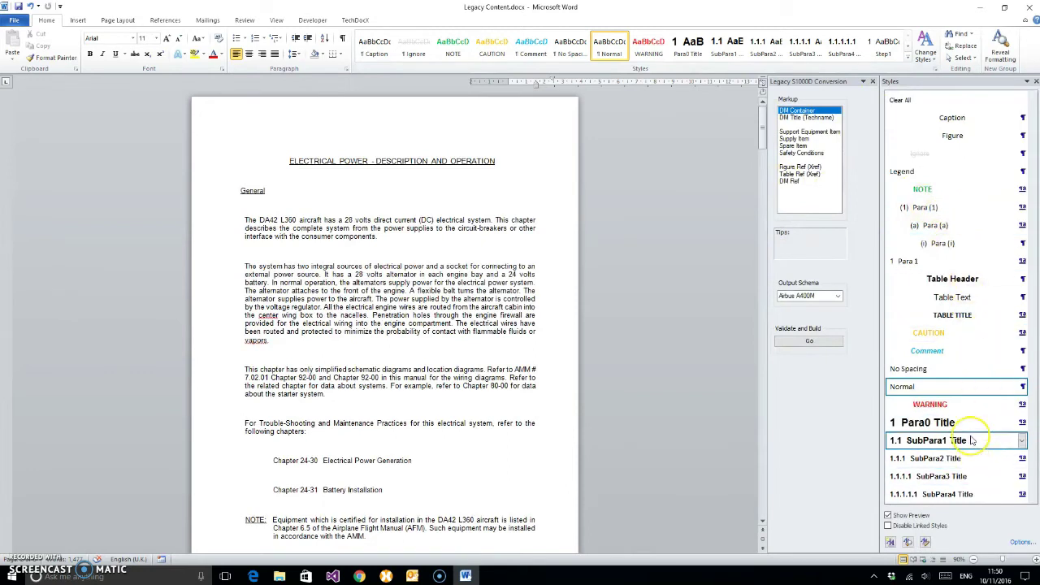
scroll(972, 440, "down", 4)
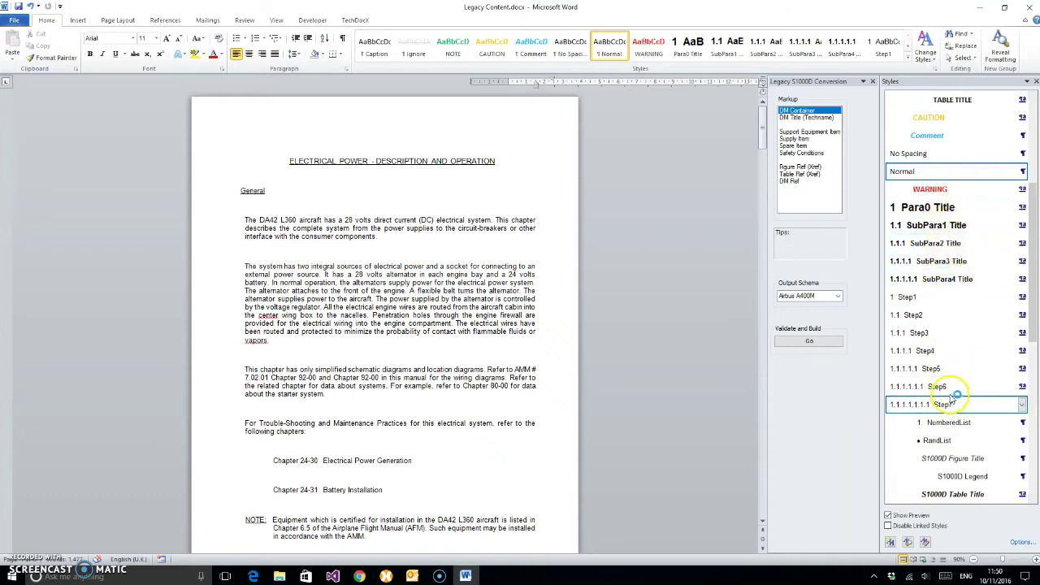
mouse_move(910, 213)
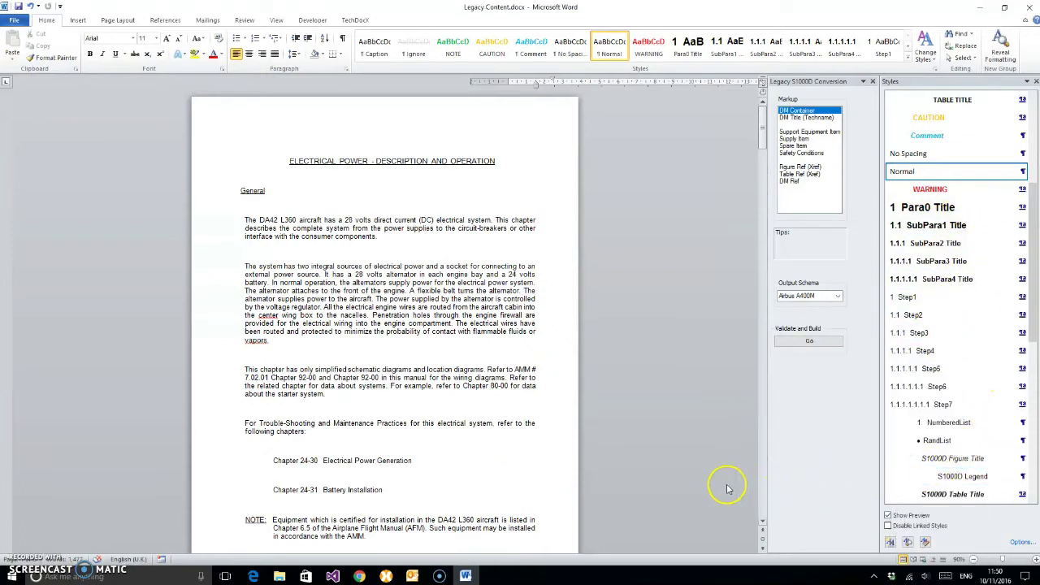
scroll(999, 171, "up", 2)
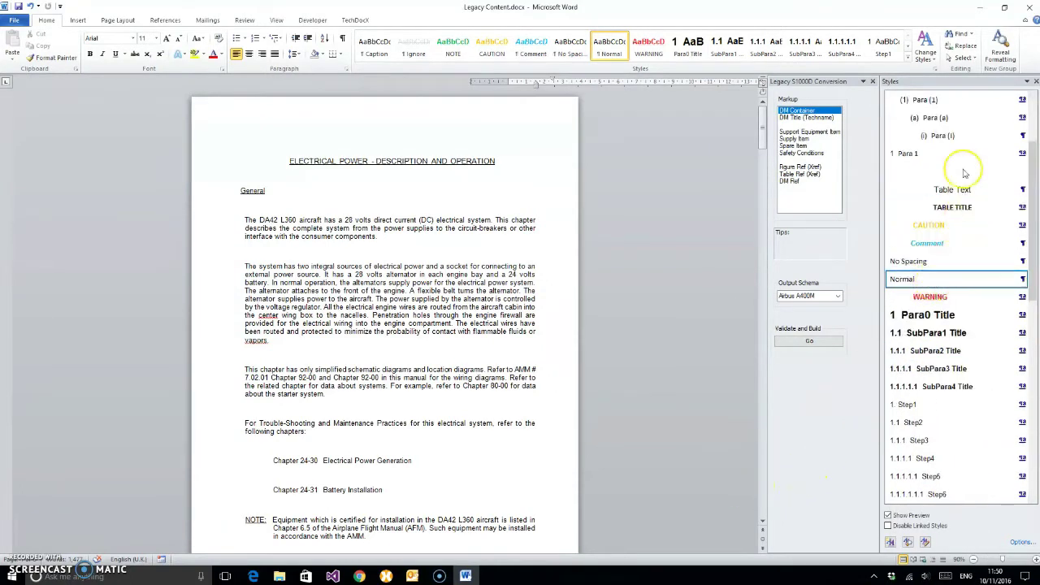
- Start selecting from the electrical power chapter title and scroll down toward the chapter's end
scroll(1003, 235, "down", 2)
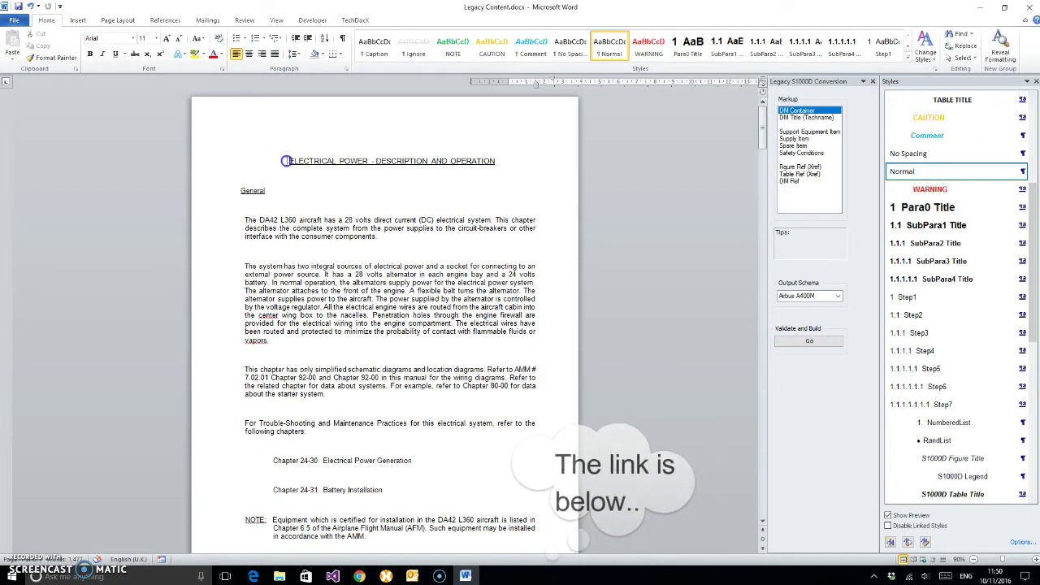
left_click_drag(283, 160, 337, 374)
scroll(338, 341, "down", 15)
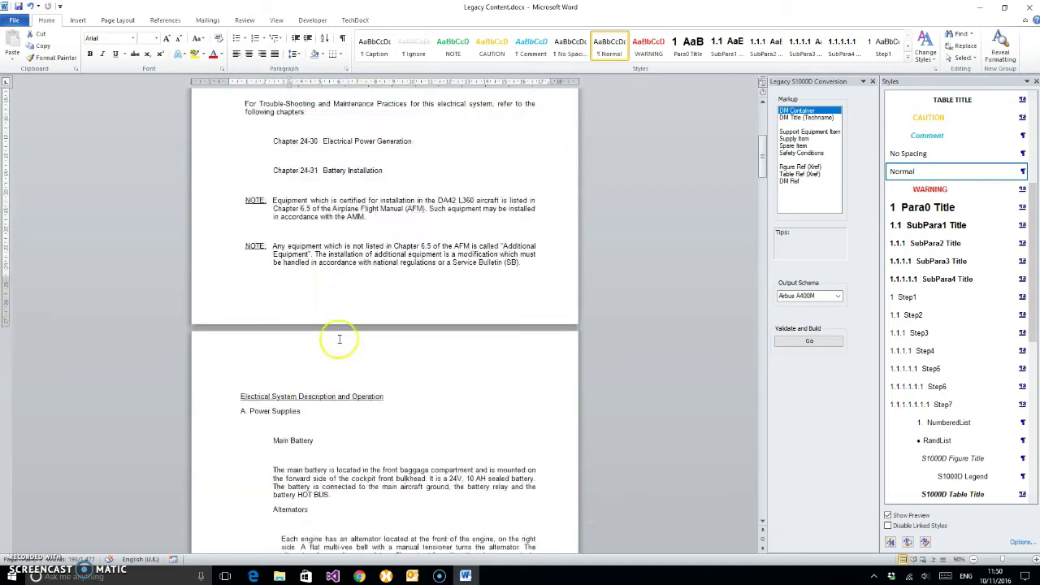
scroll(336, 305, "down", 15)
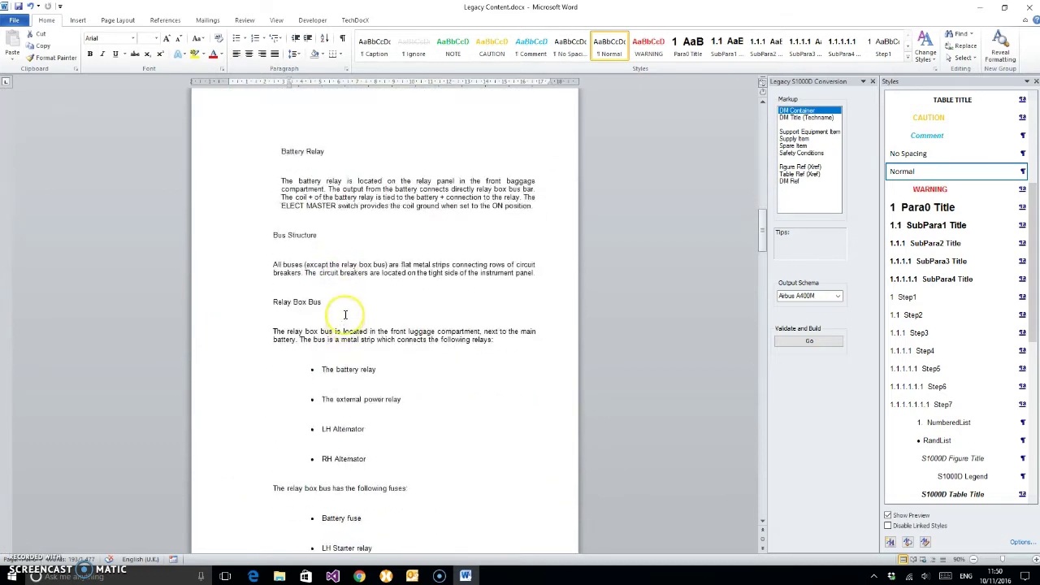
scroll(346, 317, "down", 10)
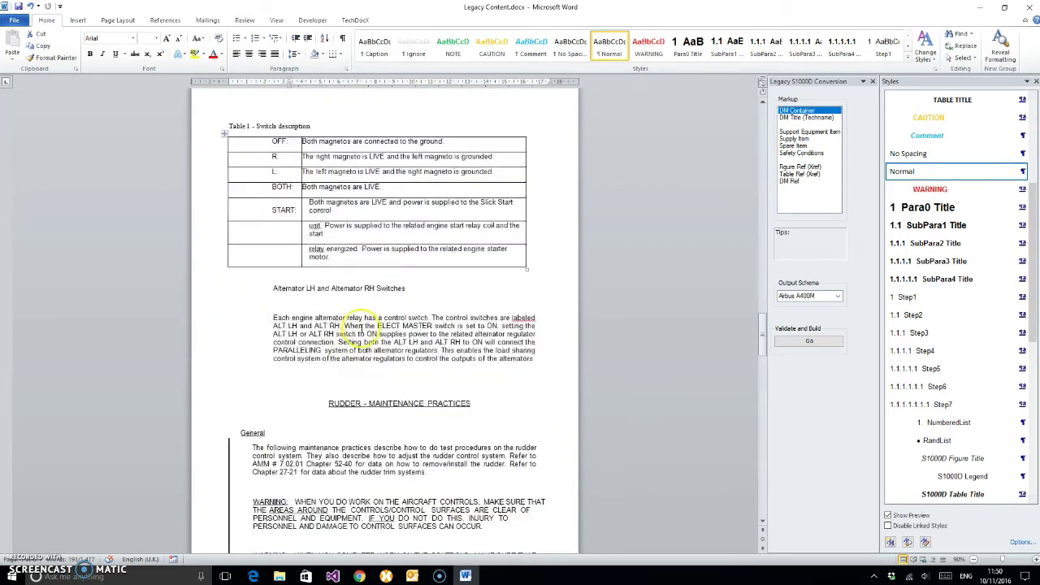
- Select the whole chapter and assign it the Electrical power data module as a DM Container
left_click(394, 308, "shift")
scroll(394, 307, "up", 3)
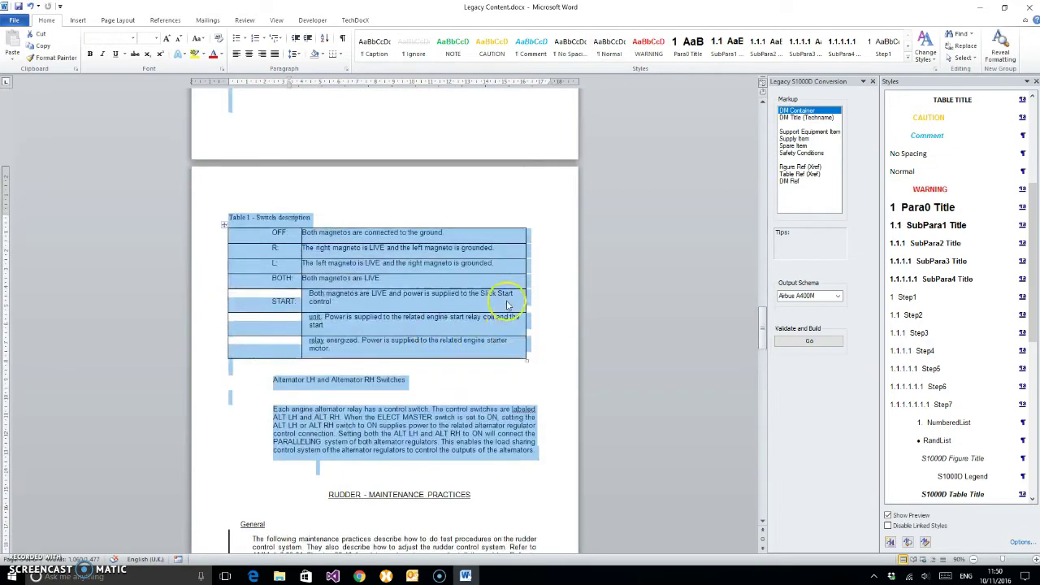
left_click_drag(761, 335, 763, 126)
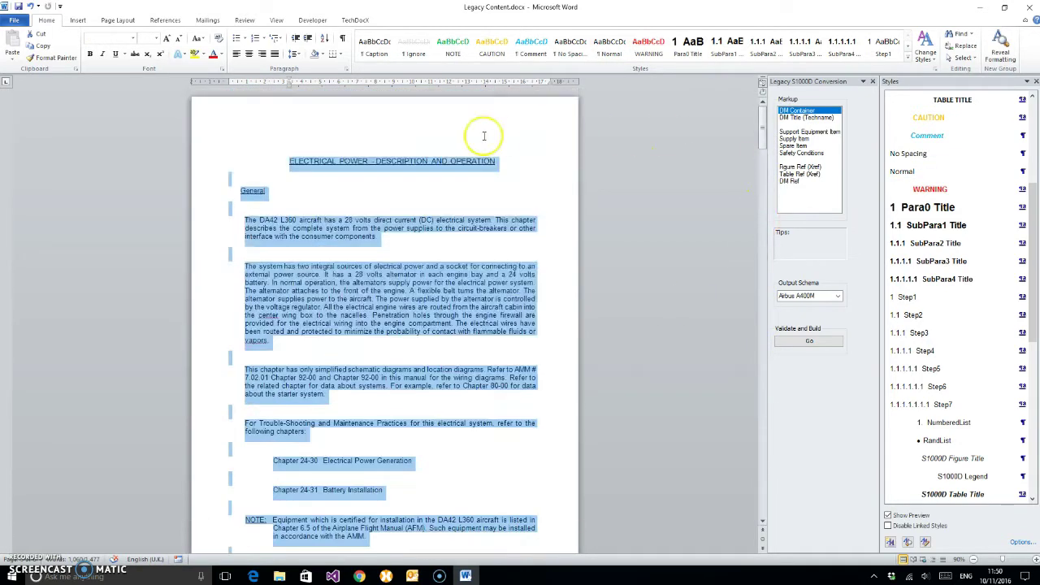
double_click(795, 111)
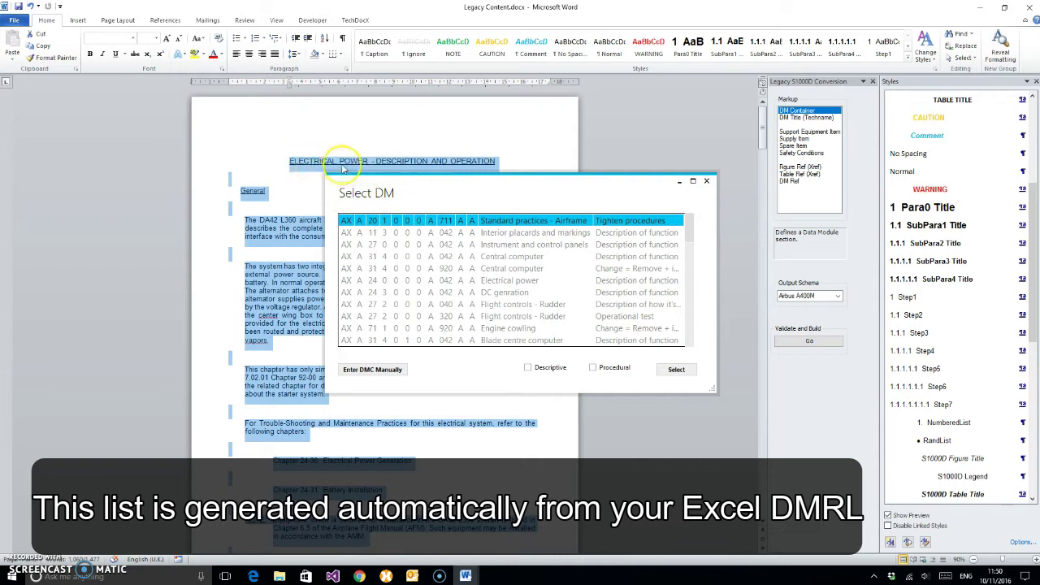
left_click(519, 282)
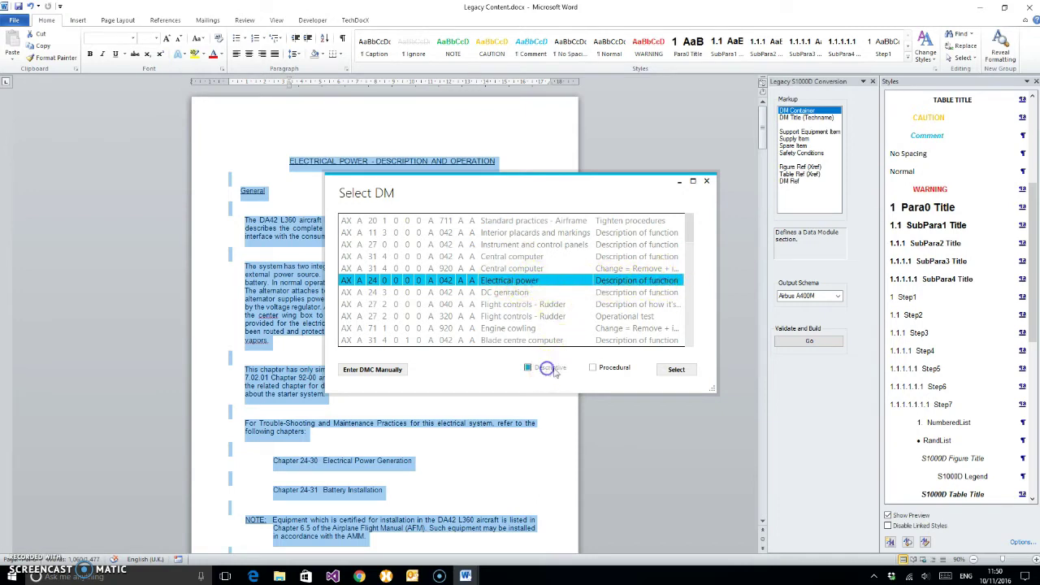
left_click(676, 369)
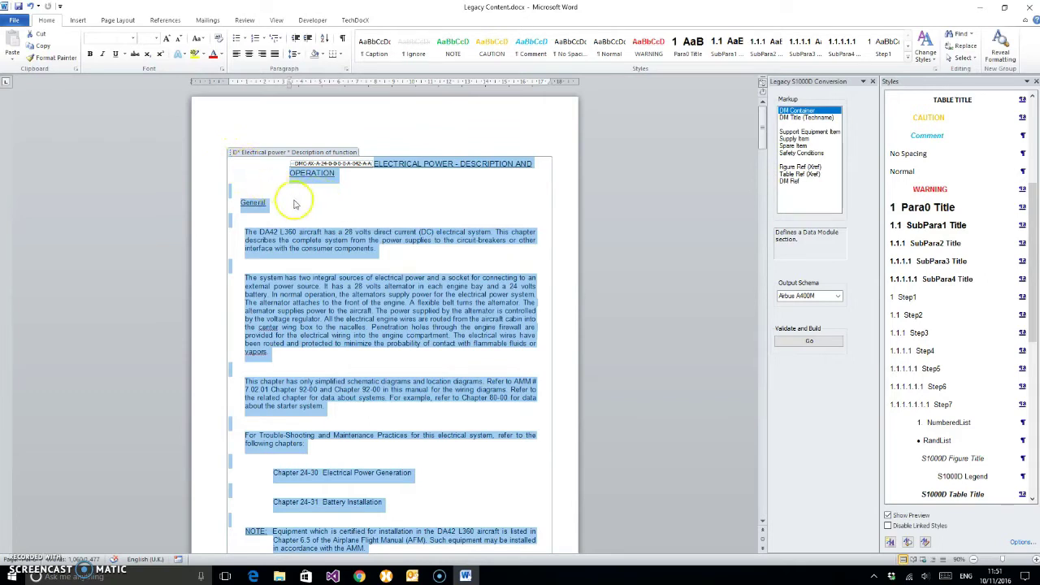
- Apply Ignore to the underlined chapter title and Para0 Title to the General heading
left_click(398, 220)
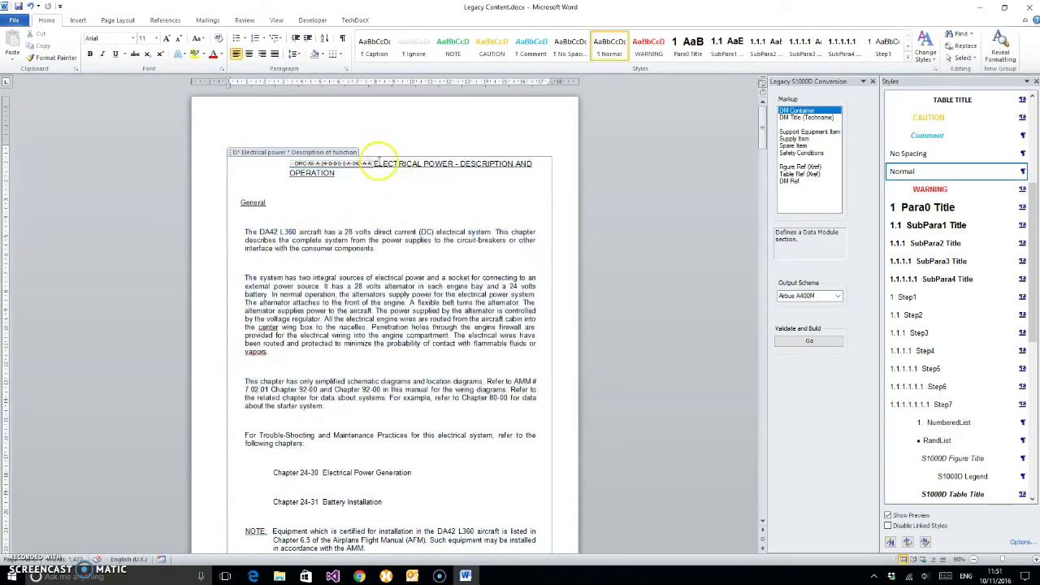
left_click(374, 166)
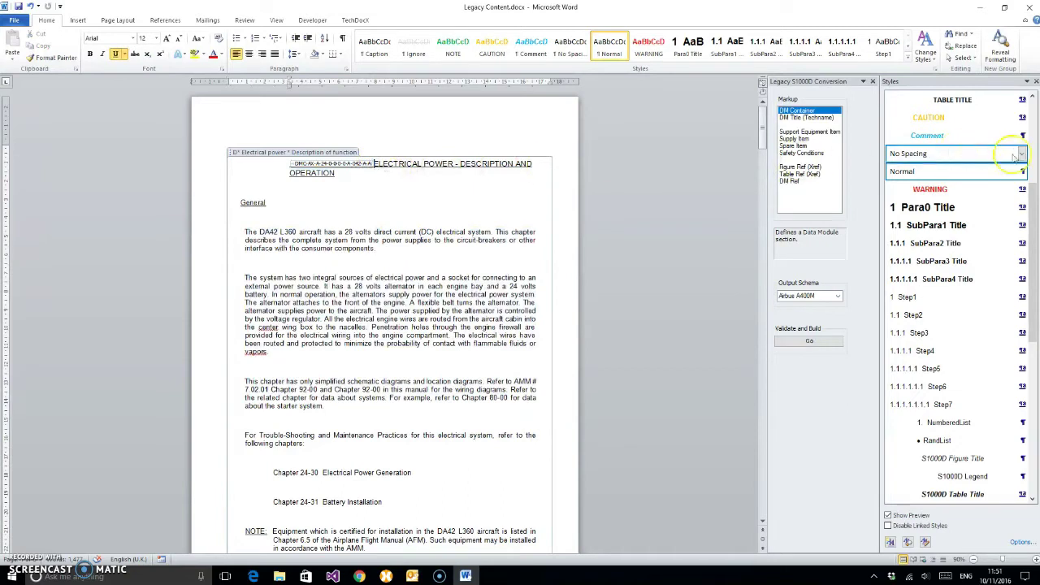
scroll(969, 223, "up", 3)
scroll(969, 223, "up", 3)
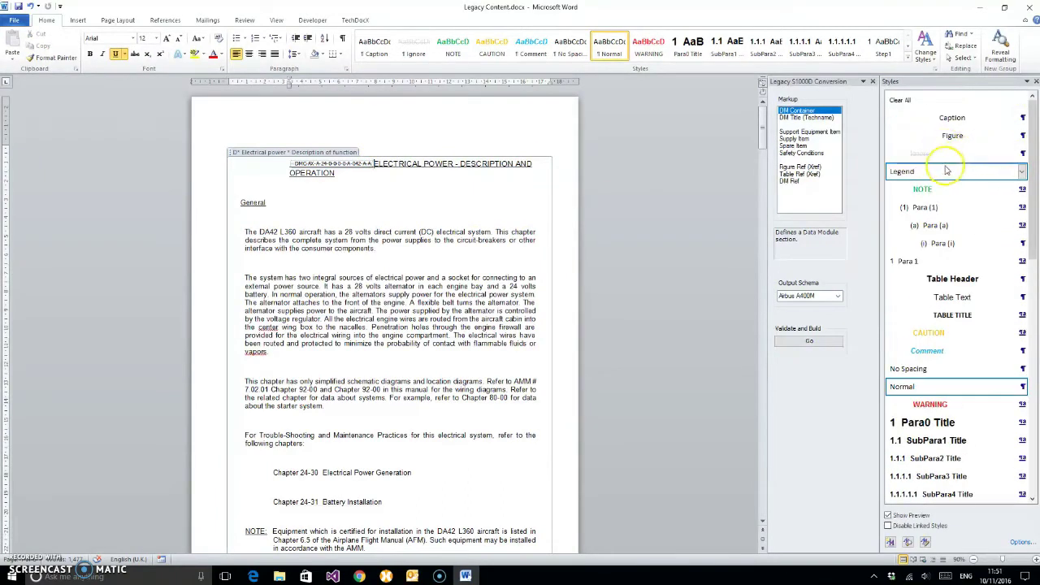
left_click(935, 154)
left_click(256, 195)
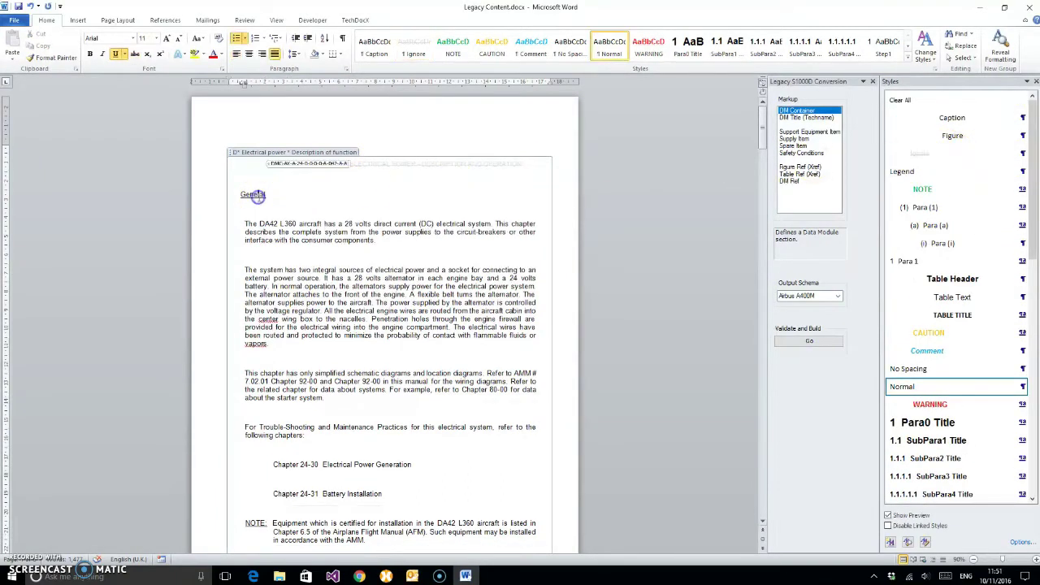
scroll(959, 325, "down", 4)
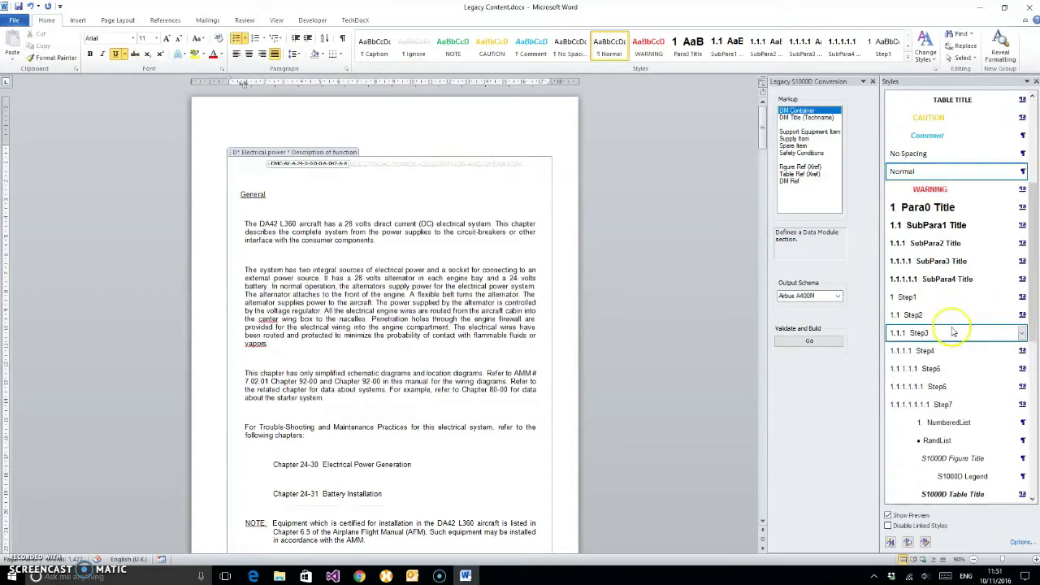
left_click(934, 209)
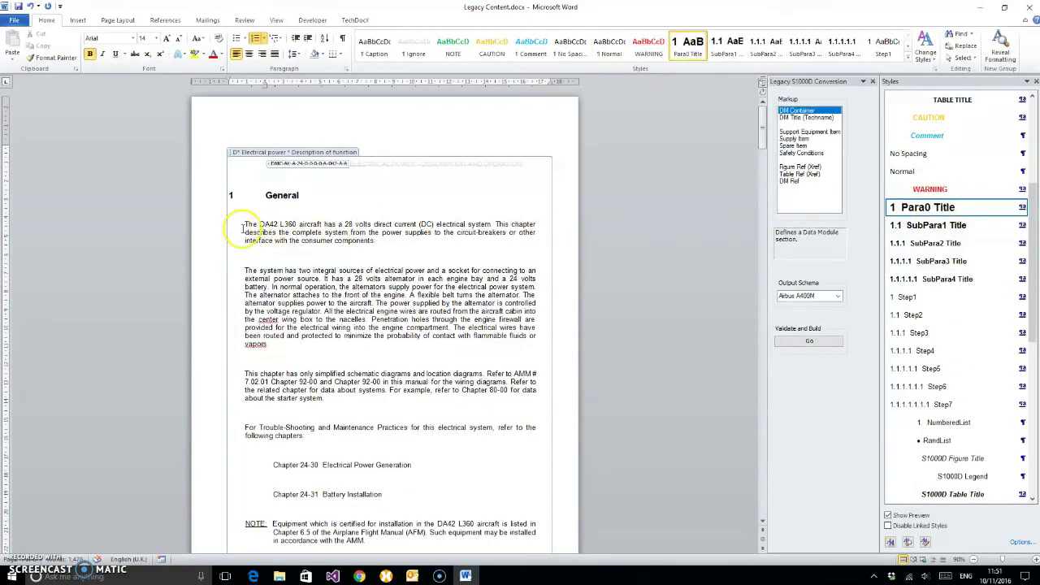
- Style the four introductory paragraphs as ParaText and the chapter reference lines as RandList bullets
left_click_drag(244, 224, 336, 436)
scroll(950, 432, "down", 2)
left_click(947, 404)
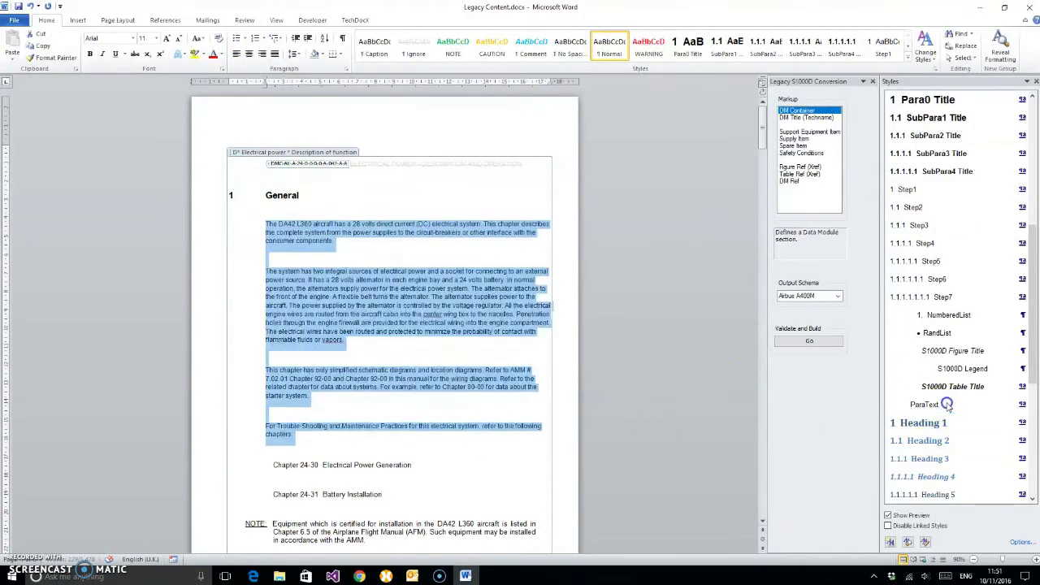
scroll(436, 370, "down", 3)
left_click_drag(272, 351, 383, 382)
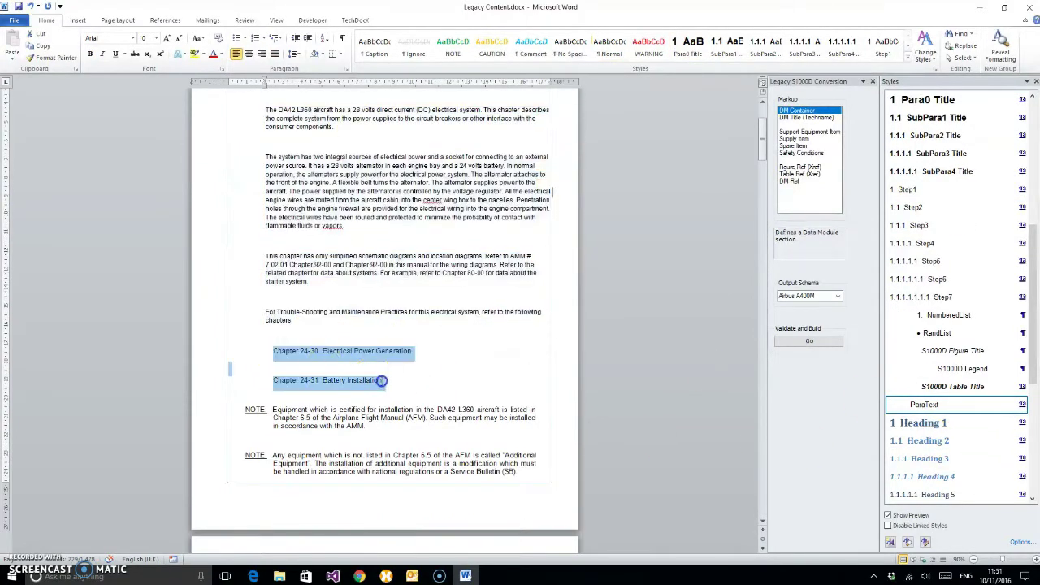
left_click(937, 332)
- Apply the NOTE style to both notes in the General section
scroll(410, 348, "down", 2)
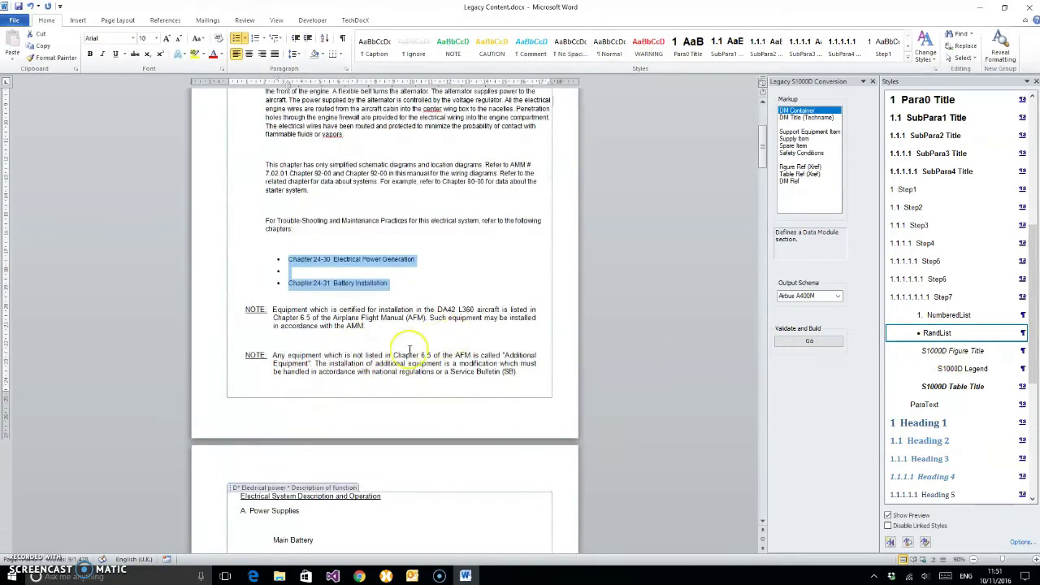
left_click_drag(274, 311, 398, 374)
scroll(946, 217, "up", 5)
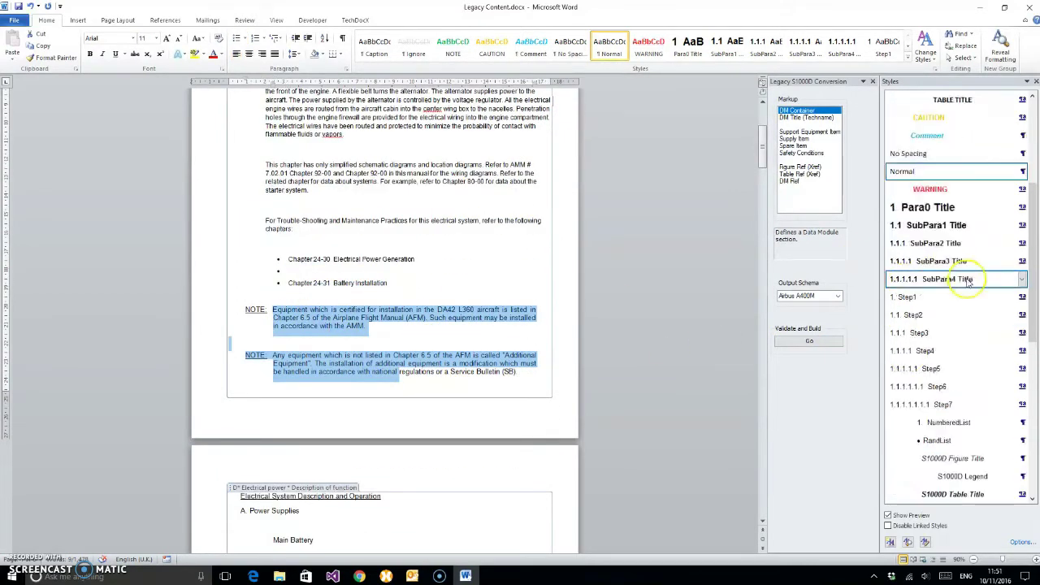
scroll(955, 175, "up", 3)
left_click(953, 189)
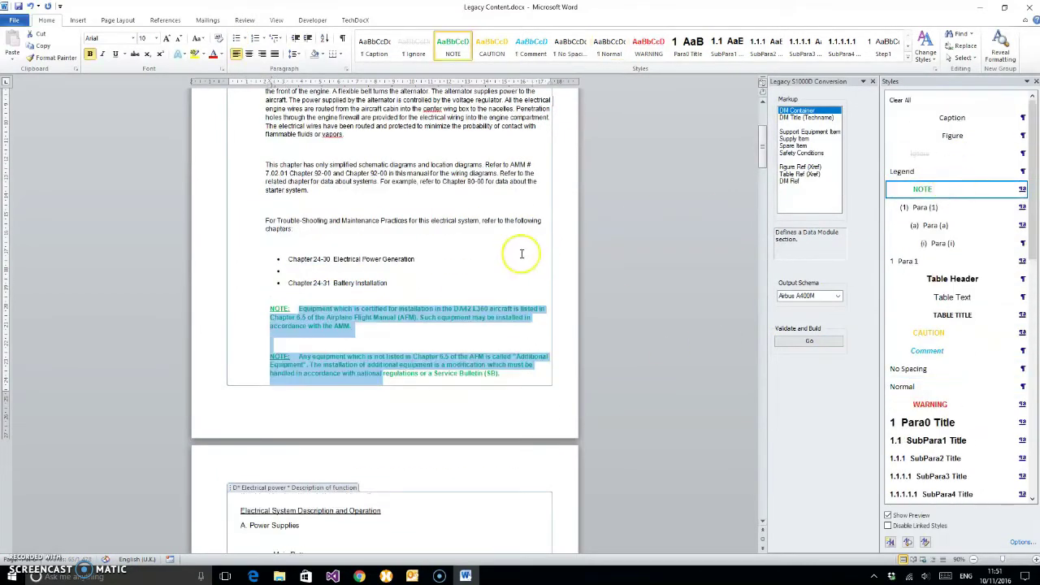
scroll(411, 278, "down", 5)
- Style Electrical System as Para0 Title, Power Supplies as SubPara1 Title, Main Battery as SubPara2 Title with a ParaText paragraph
left_click(285, 281)
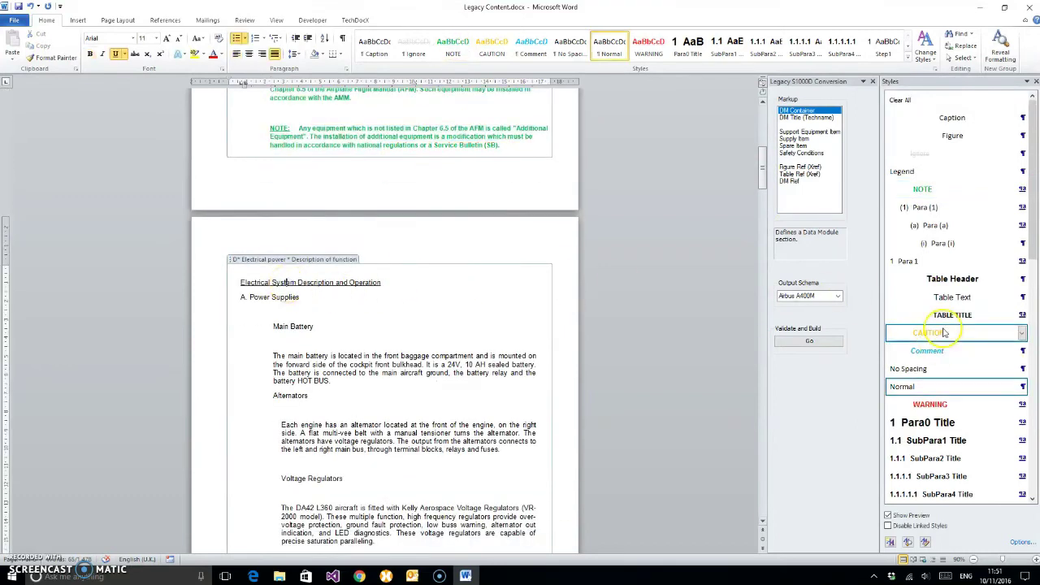
scroll(959, 371, "down", 3)
left_click(931, 261)
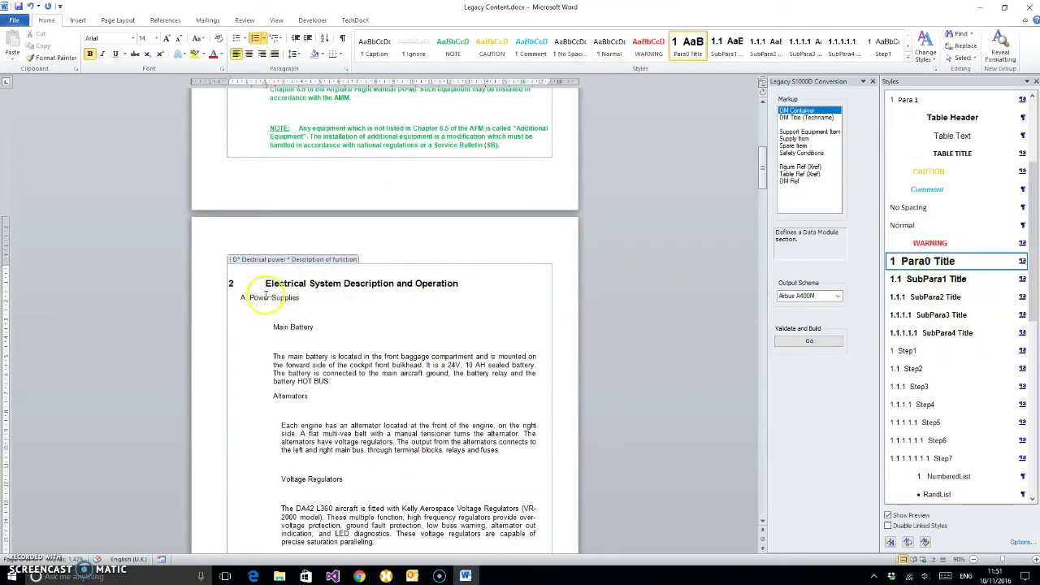
left_click(504, 304)
left_click(934, 279)
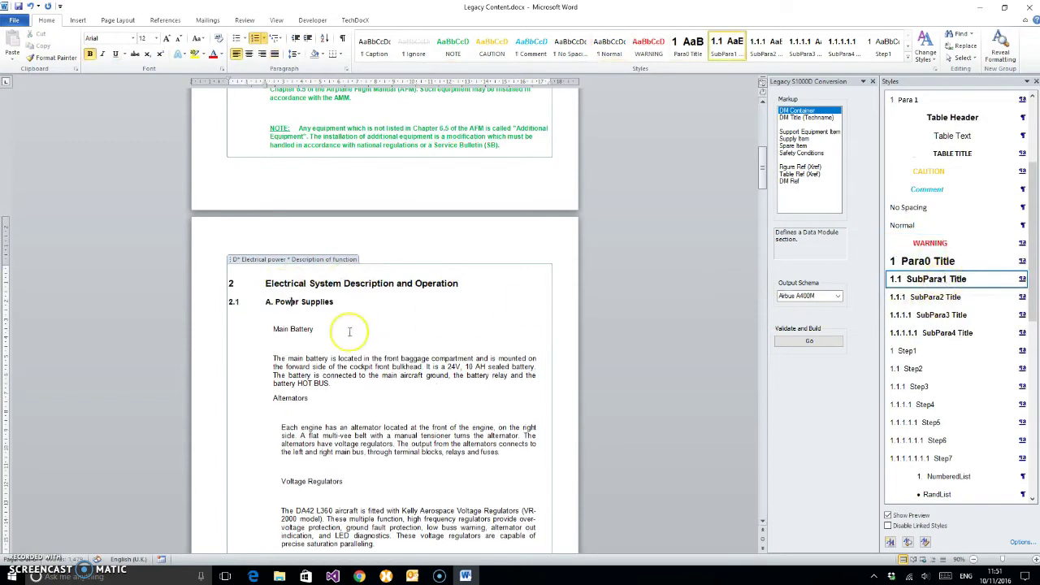
left_click(290, 329)
left_click(935, 297)
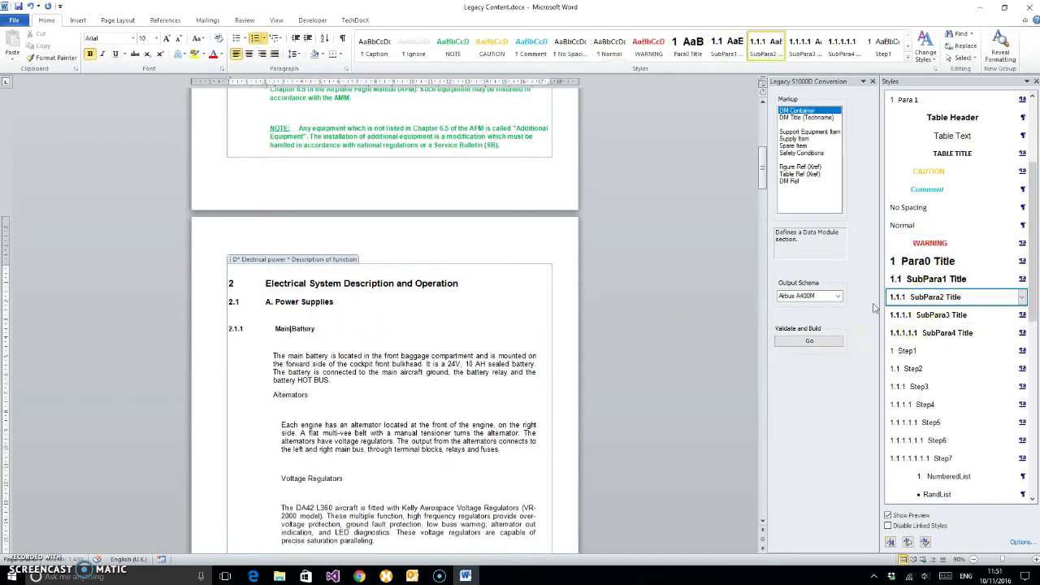
left_click(309, 358)
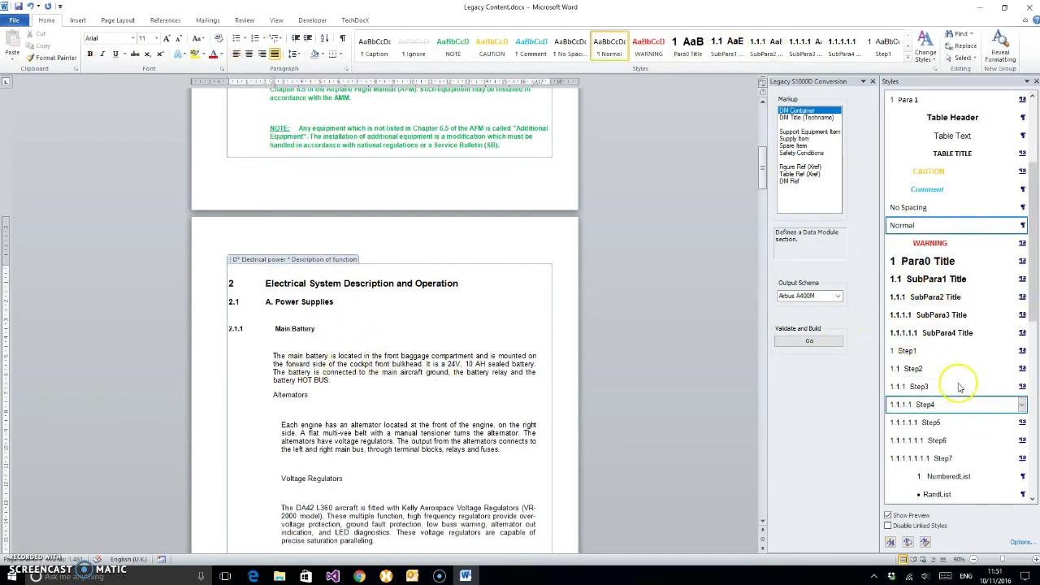
scroll(968, 356, "down", 4)
left_click(924, 350)
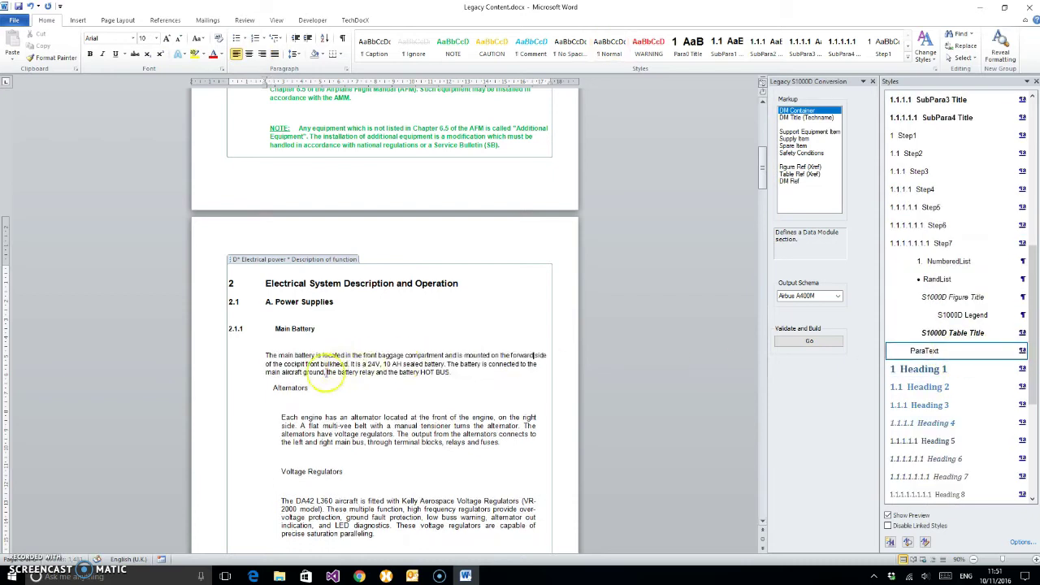
- Make Alternators heading 2.1.2 and Voltage Regulators 2.1.3, each with its paragraph in ParaText
left_click(299, 387)
scroll(954, 330, "up", 2)
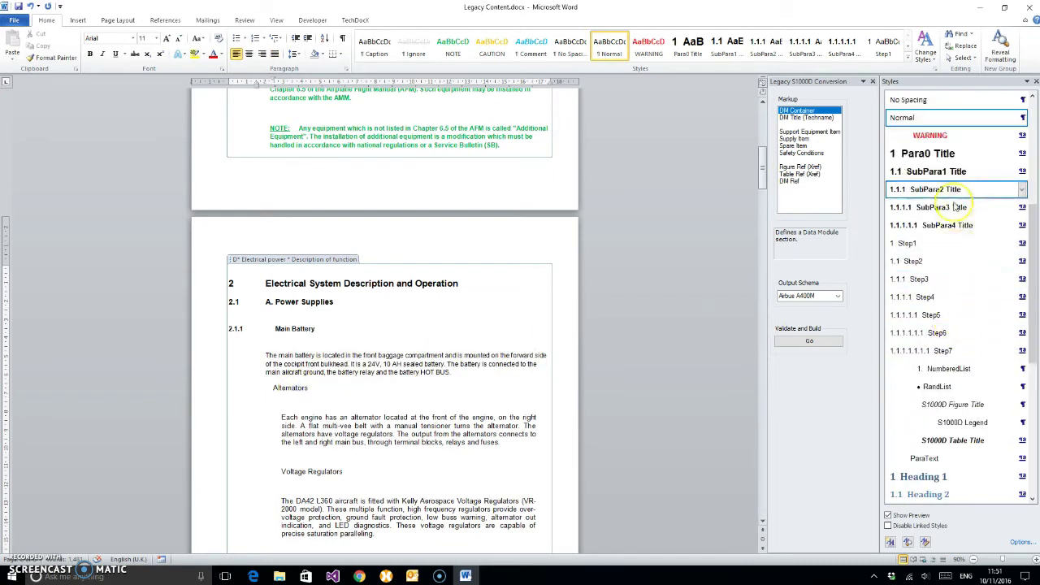
left_click(953, 189)
left_click(327, 414)
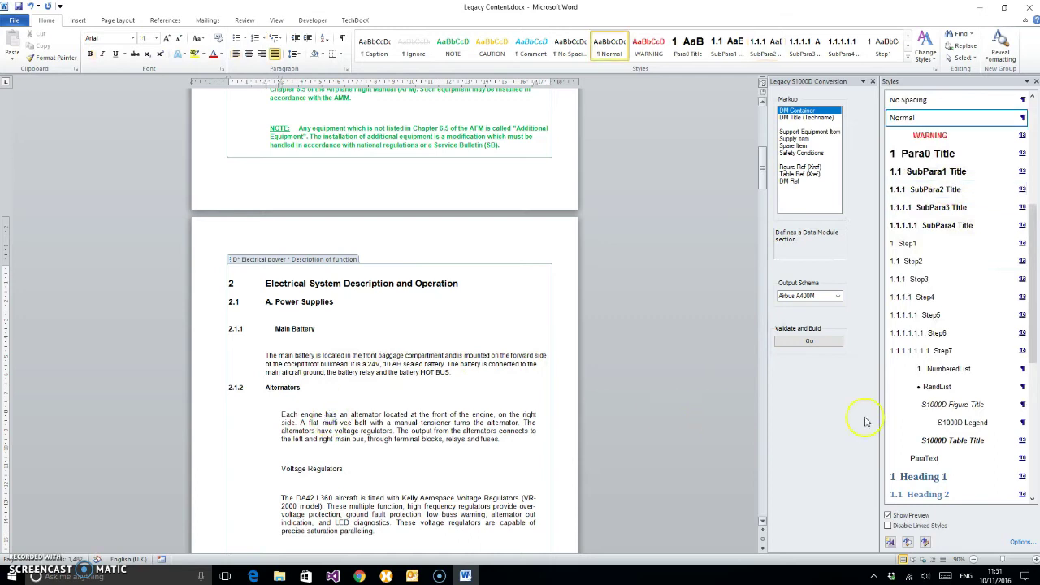
left_click(924, 458)
left_click(335, 471)
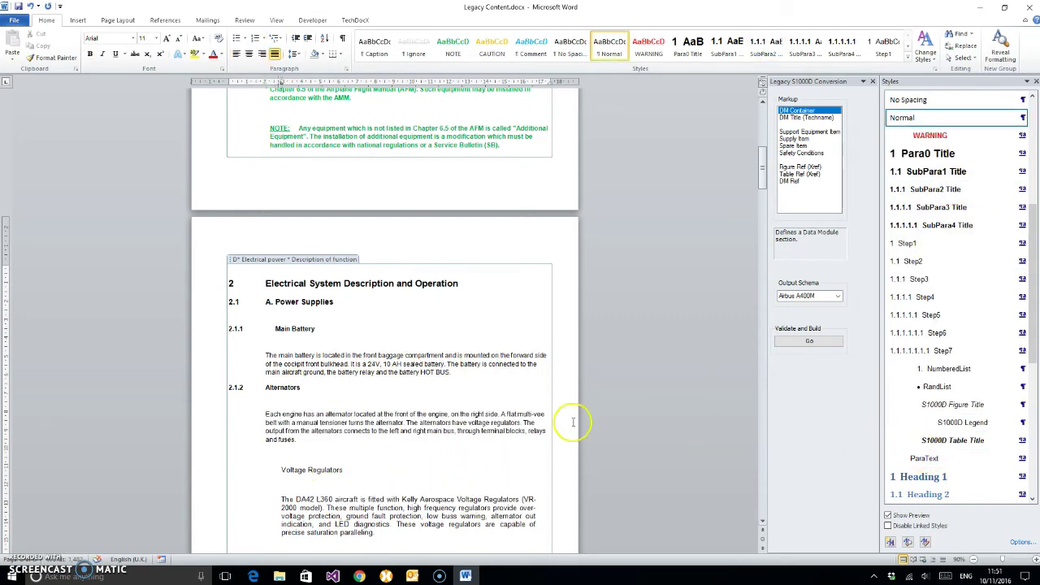
left_click(965, 192)
scroll(425, 325, "down", 2)
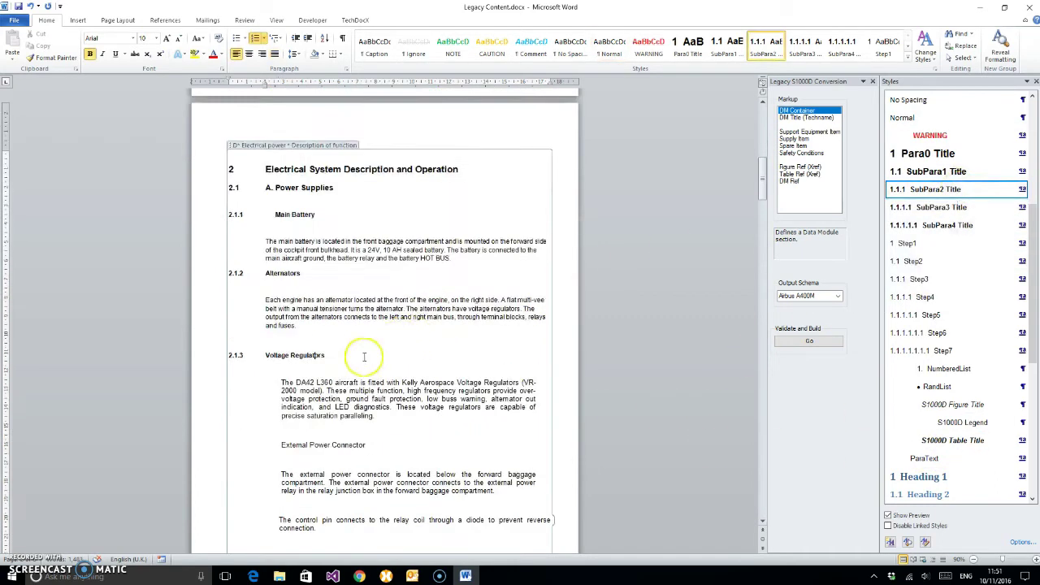
left_click(330, 389)
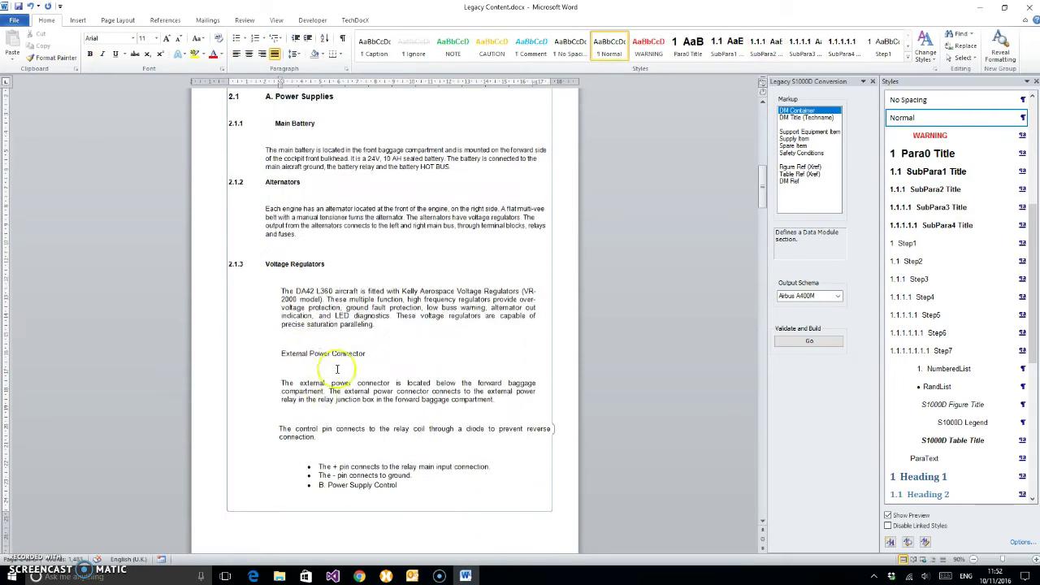
scroll(308, 389, "down", 2)
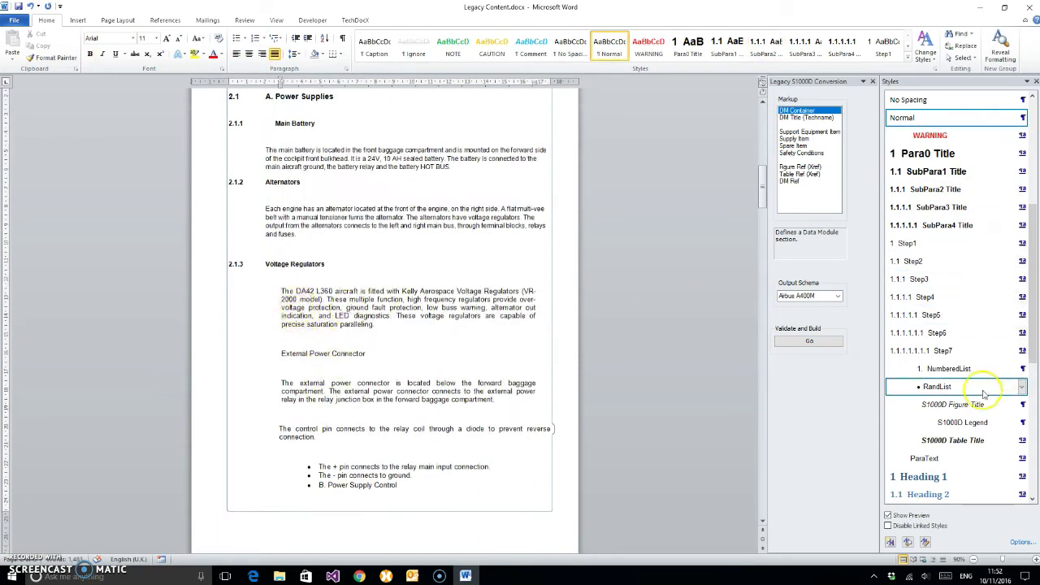
left_click(924, 459)
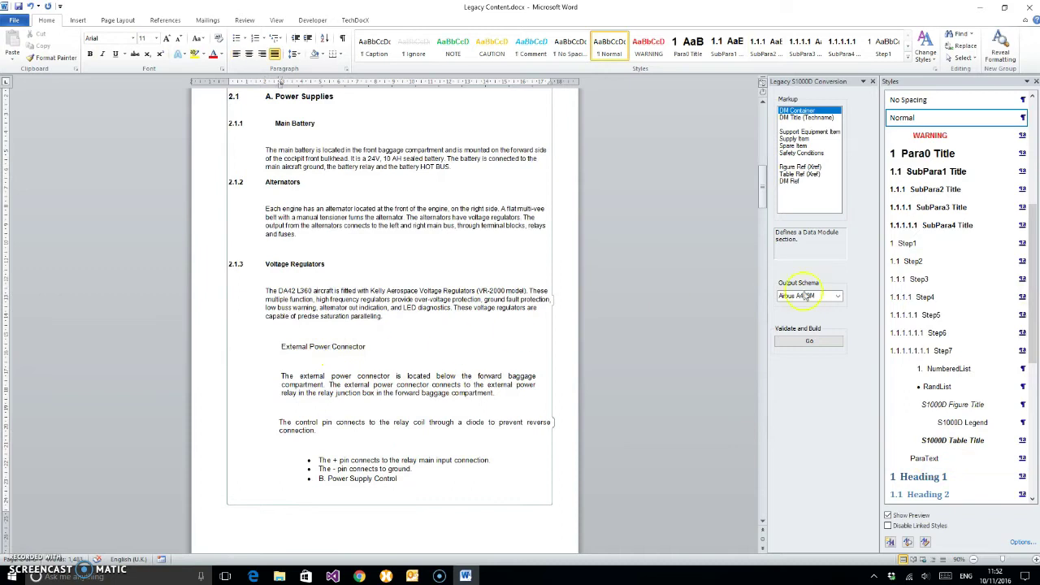
- Make External Power Connector heading 2.1.4 with its connector and control pin paragraphs in ParaText
left_click(934, 189)
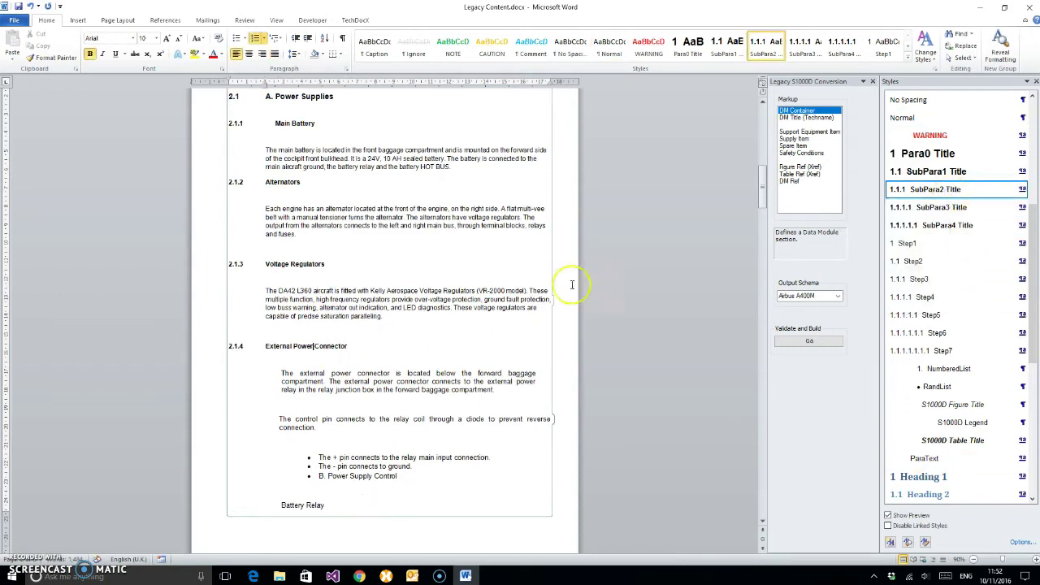
scroll(418, 258, "down", 1)
left_click(417, 276)
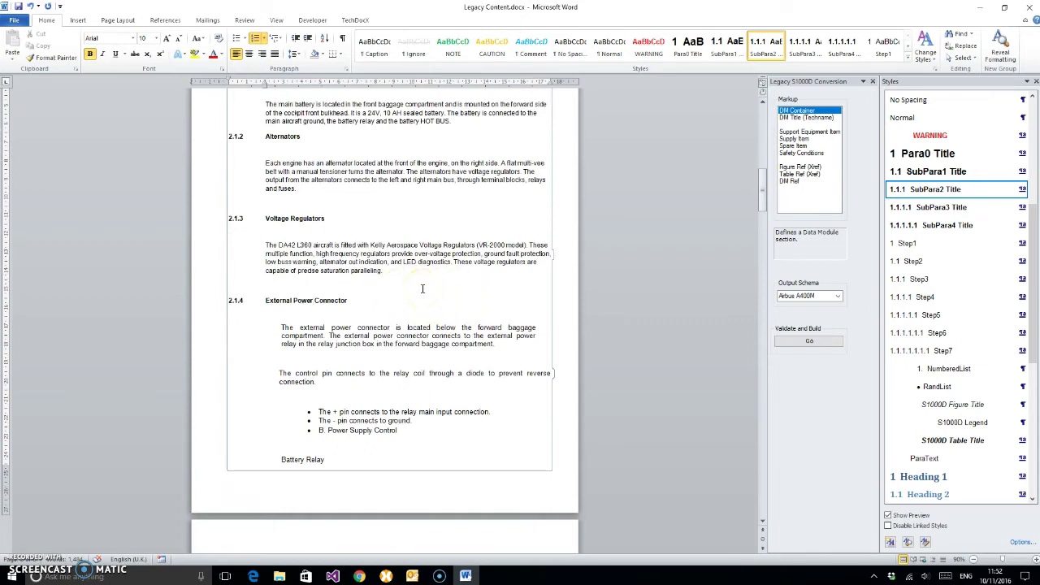
scroll(415, 289, "down", 2)
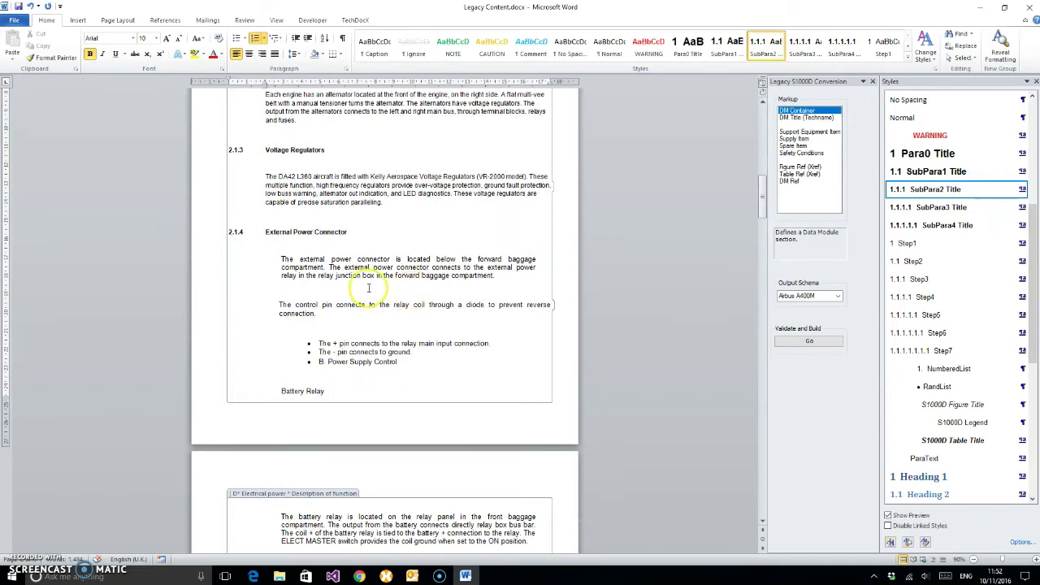
scroll(383, 294, "down", 1)
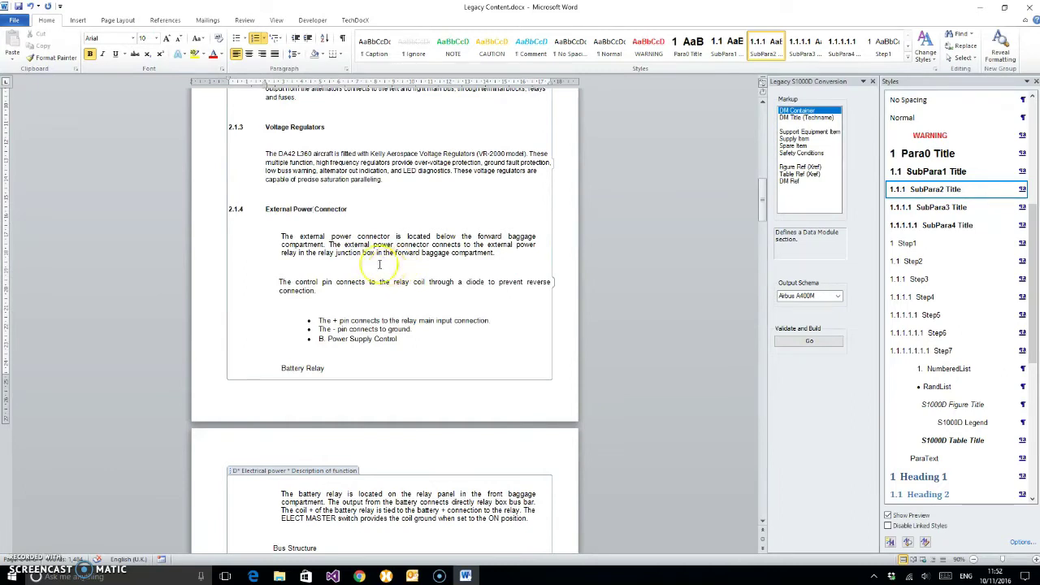
left_click(289, 238)
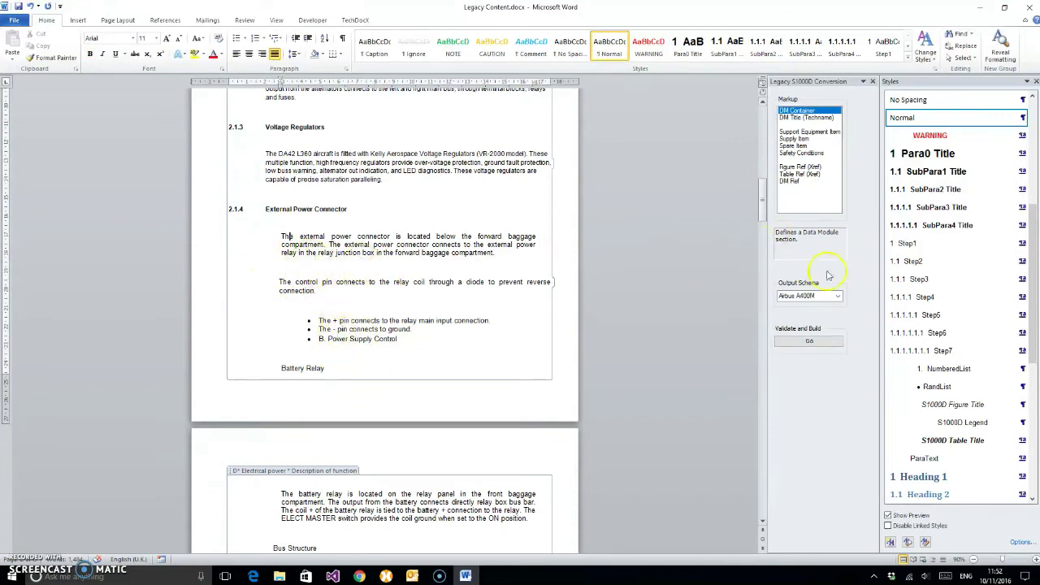
left_click(945, 457)
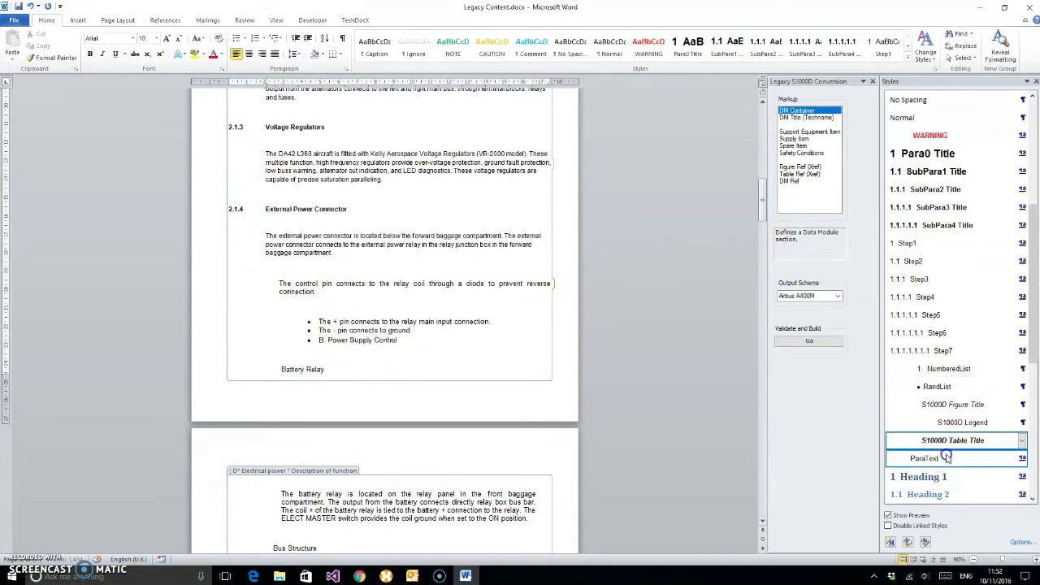
left_click(315, 284)
left_click(957, 459)
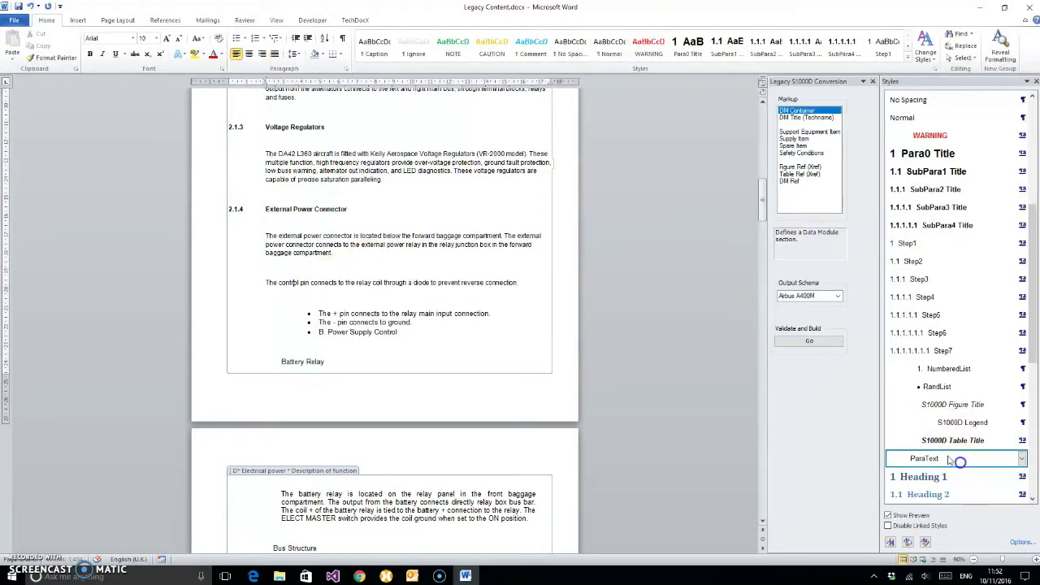
- Restyle the three bullet lines as RandList and make Battery Relay heading 2.1.5 with a ParaText paragraph
left_click_drag(318, 313, 398, 332)
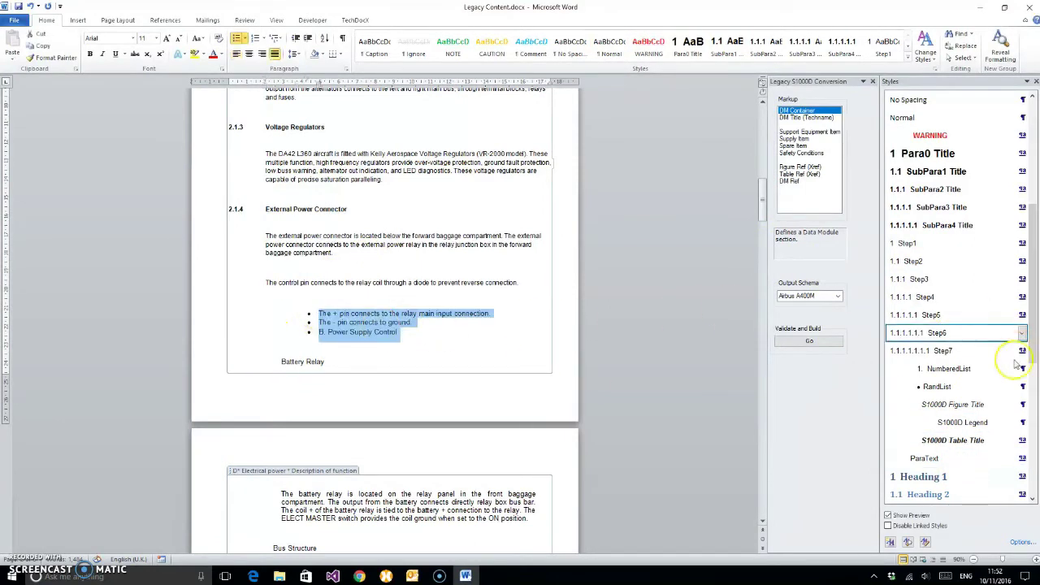
left_click(946, 386)
scroll(348, 313, "down", 2)
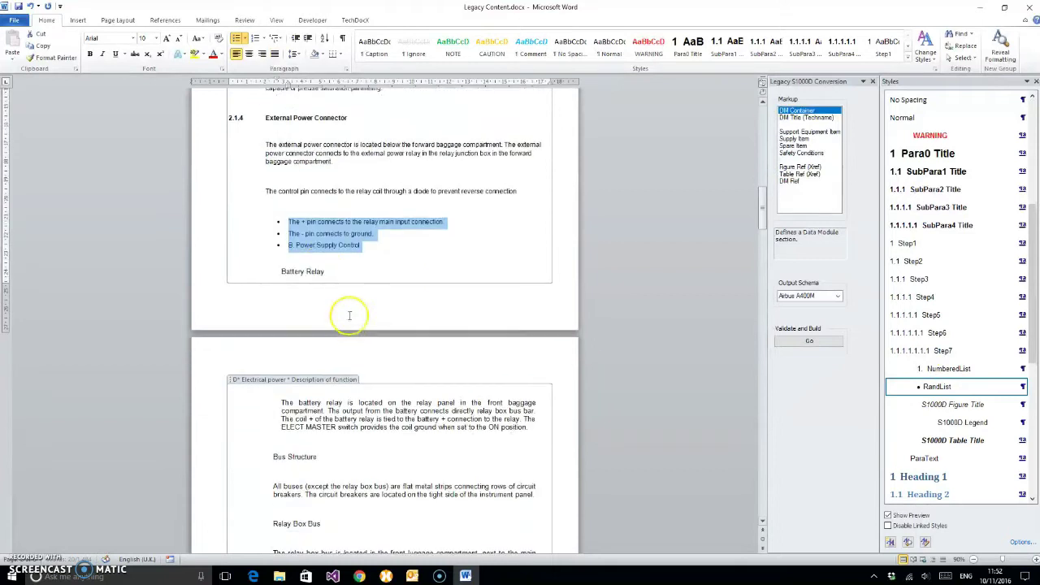
left_click(301, 274)
left_click(971, 189)
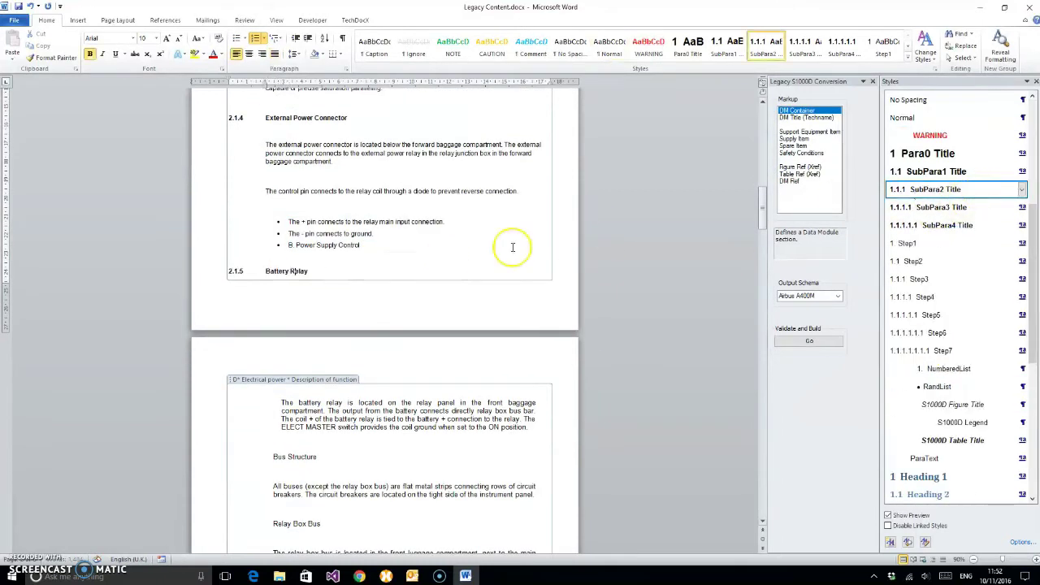
scroll(511, 244, "down", 3)
left_click(323, 251)
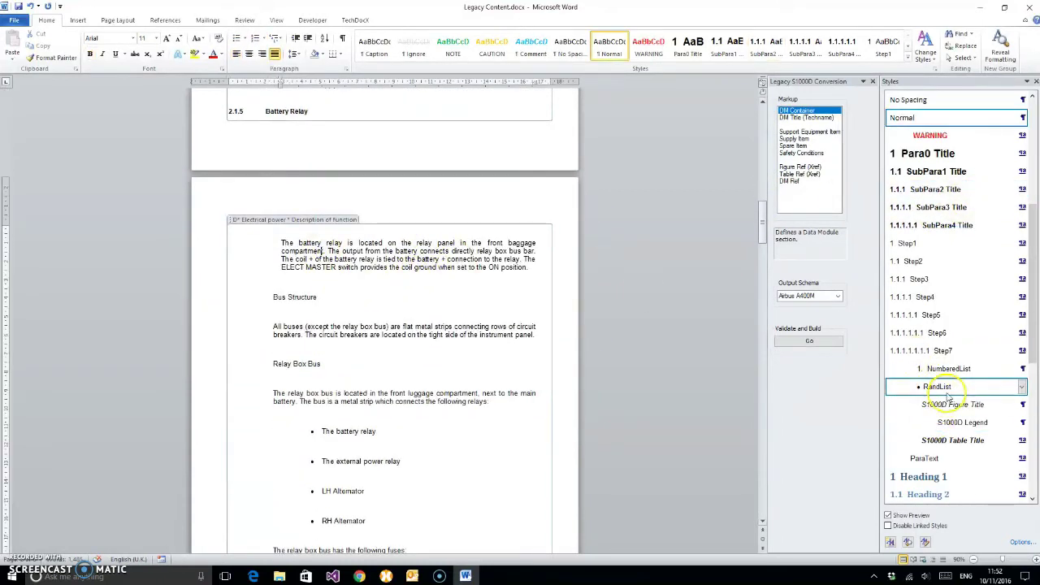
left_click(941, 460)
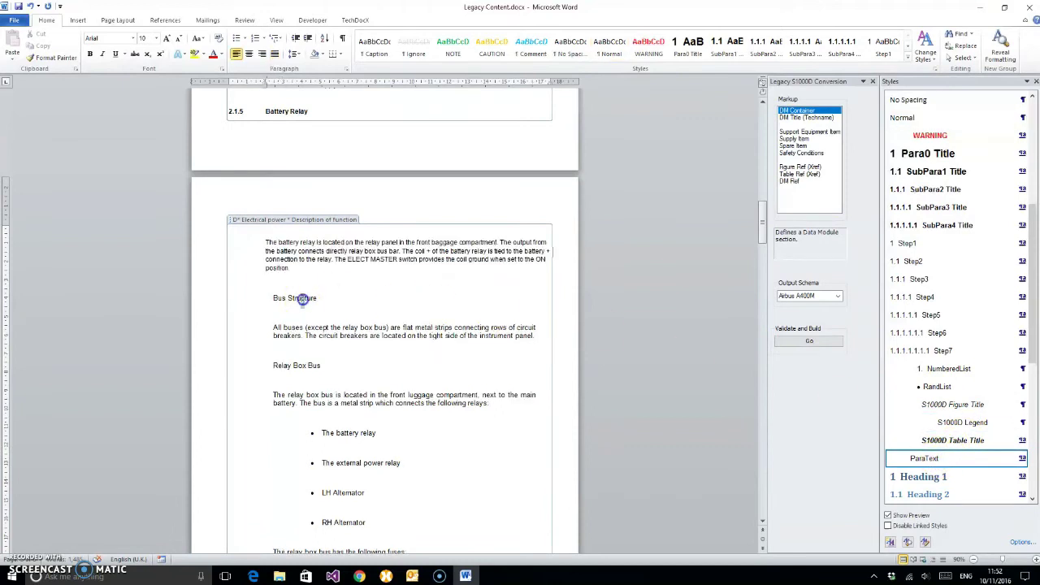
- Make Bus Structure heading 2.1.6 with its All buses paragraph in ParaText
left_click(303, 298)
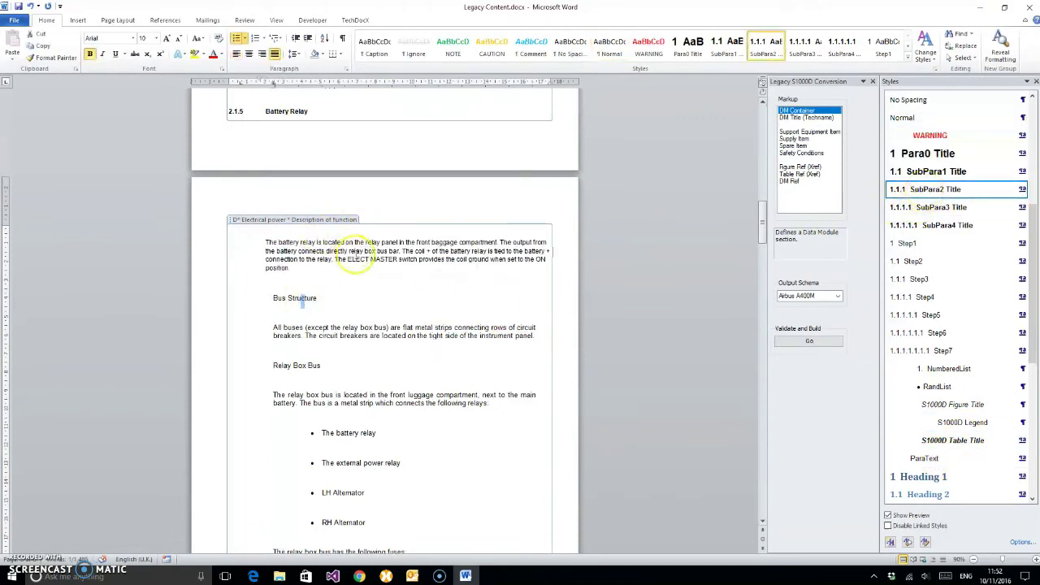
left_click(959, 189)
left_click(319, 334)
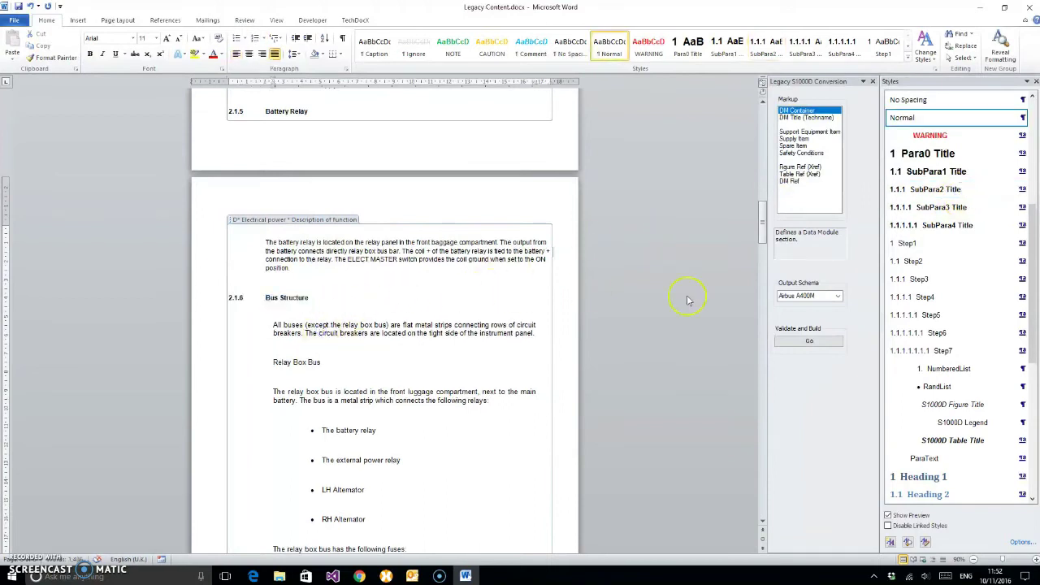
left_click(923, 459)
scroll(488, 317, "down", 3)
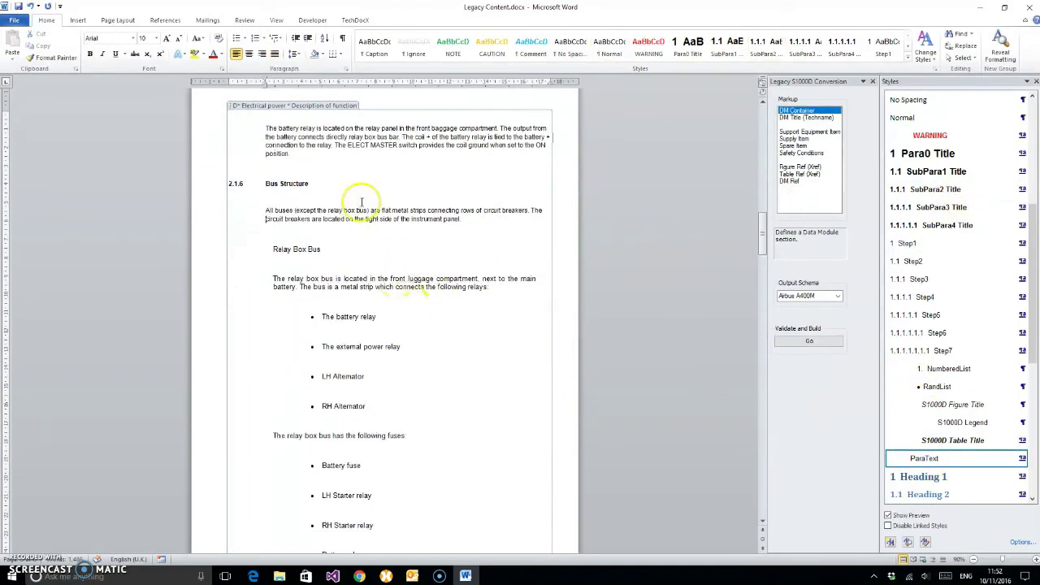
left_click(294, 249)
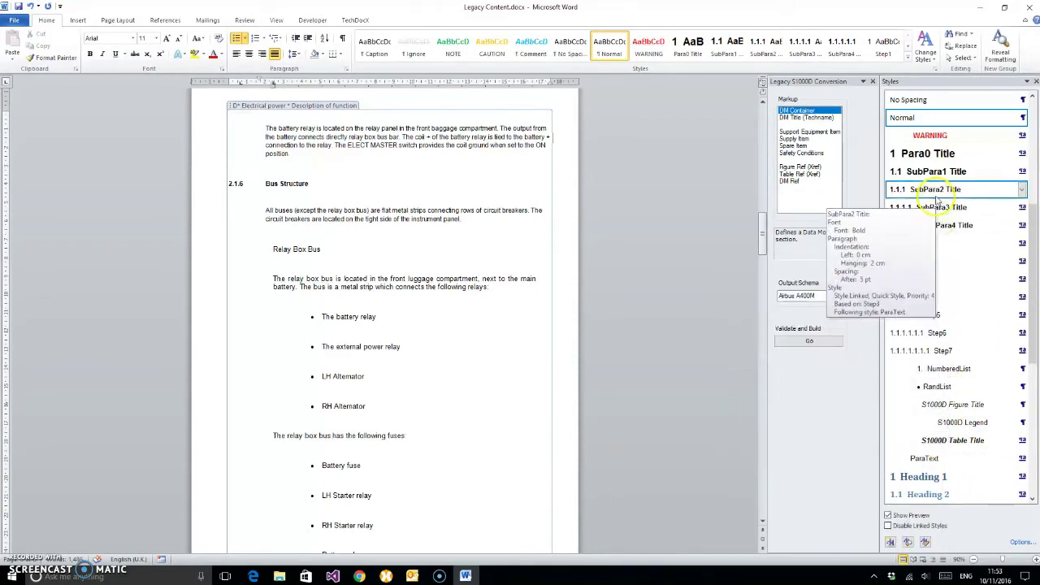
- Make Relay Box Bus heading 2.1.7 with a ParaText paragraph and its four relay bullets as RandList
left_click(936, 195)
left_click(274, 277)
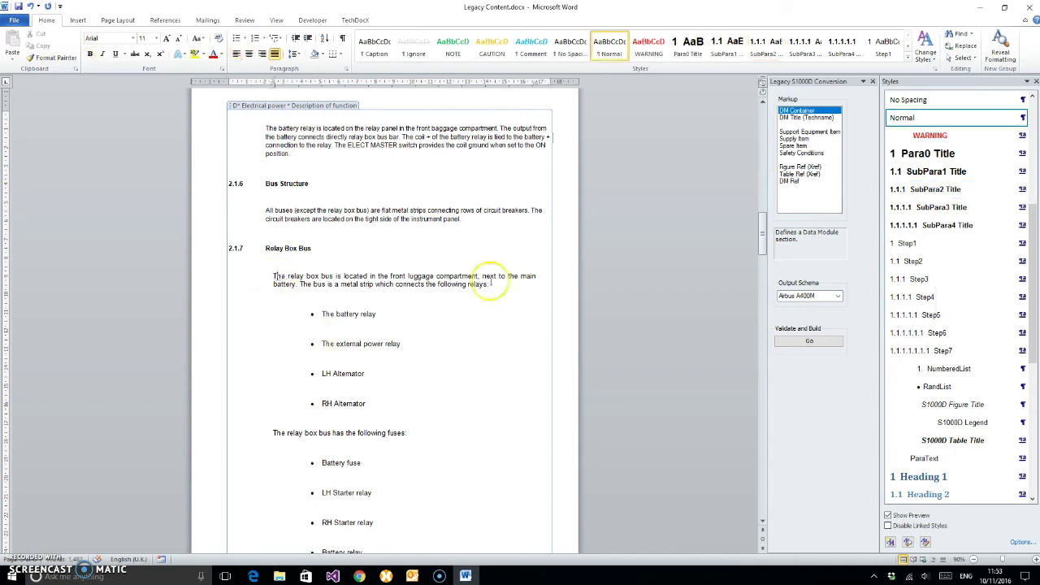
left_click(925, 458)
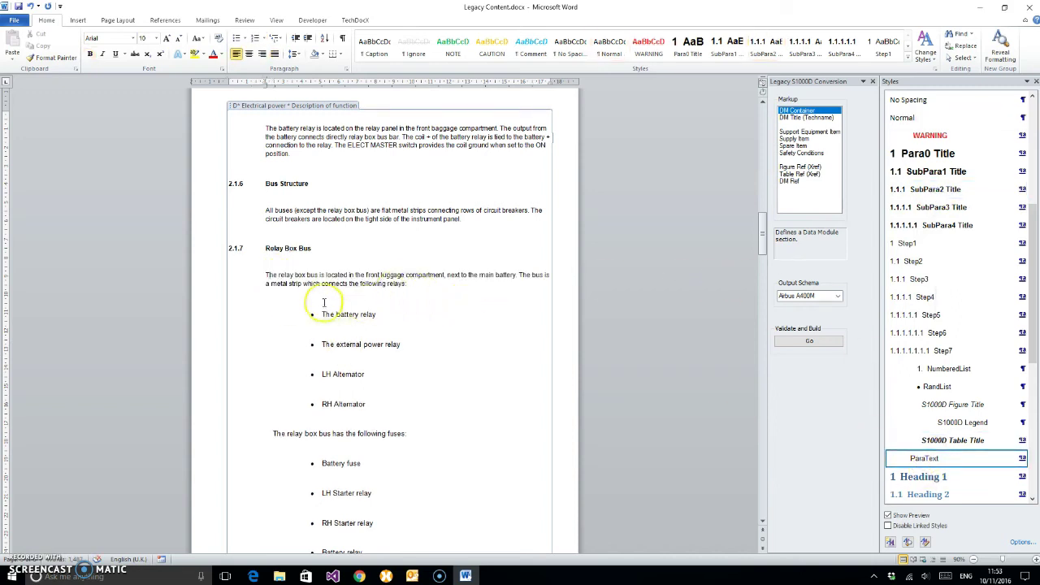
left_click_drag(321, 317, 369, 406)
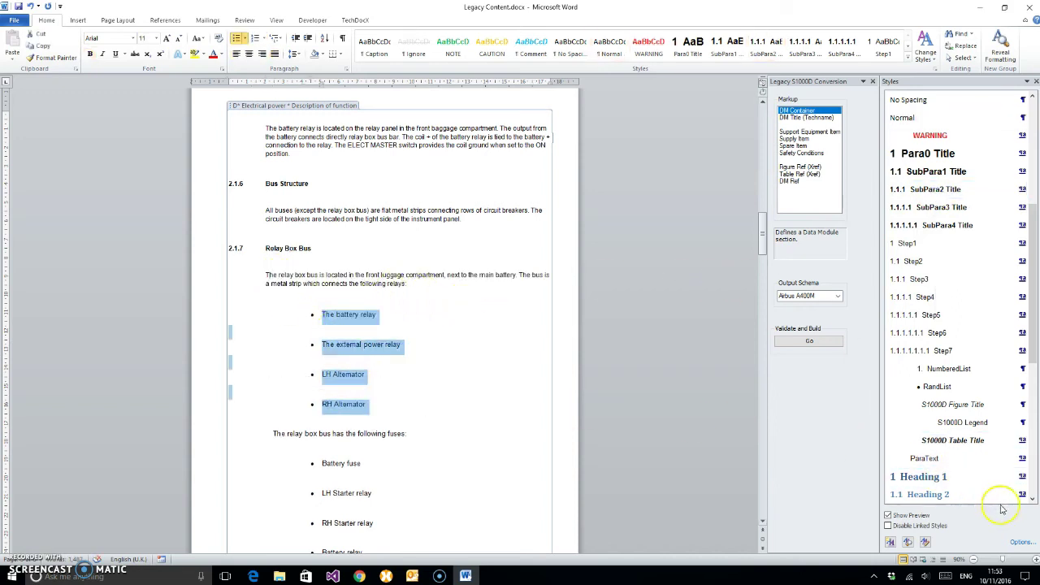
left_click(938, 387)
- Style the fuses introduction paragraph as ParaText and the first four fuse bullets as RandList
scroll(406, 406, "down", 3)
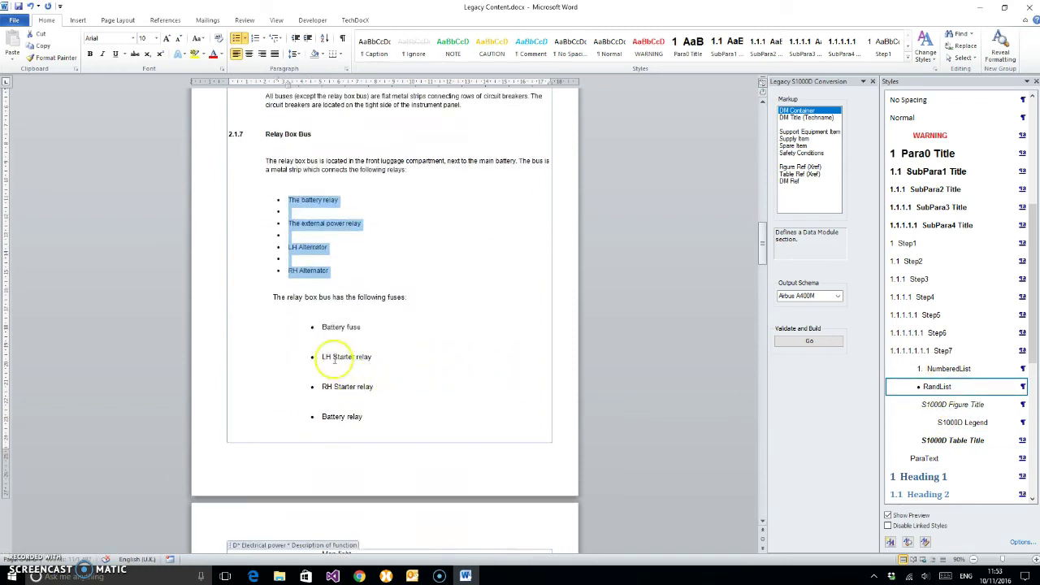
left_click(321, 298)
left_click(925, 458)
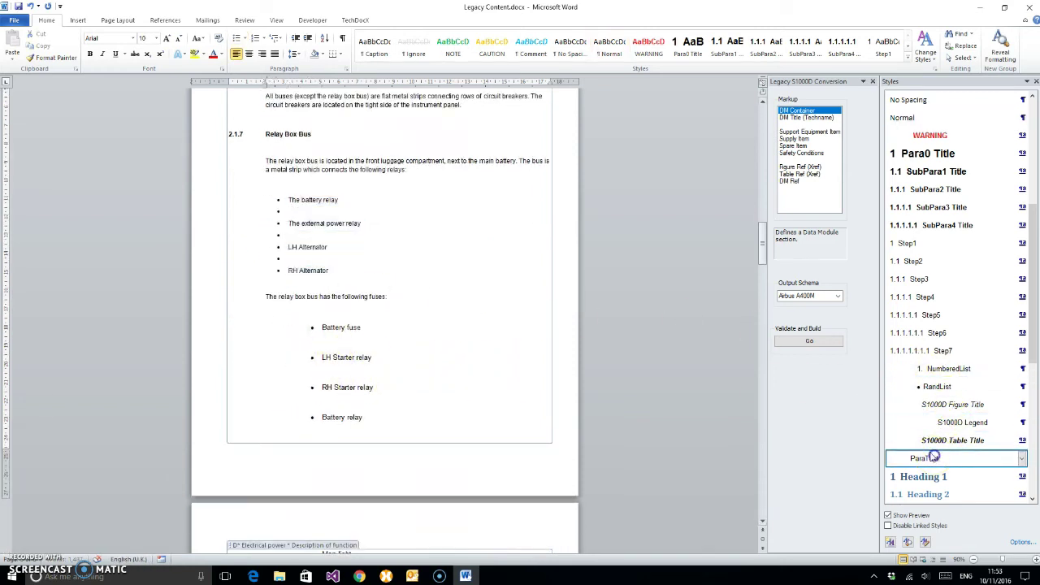
left_click_drag(322, 329, 360, 416)
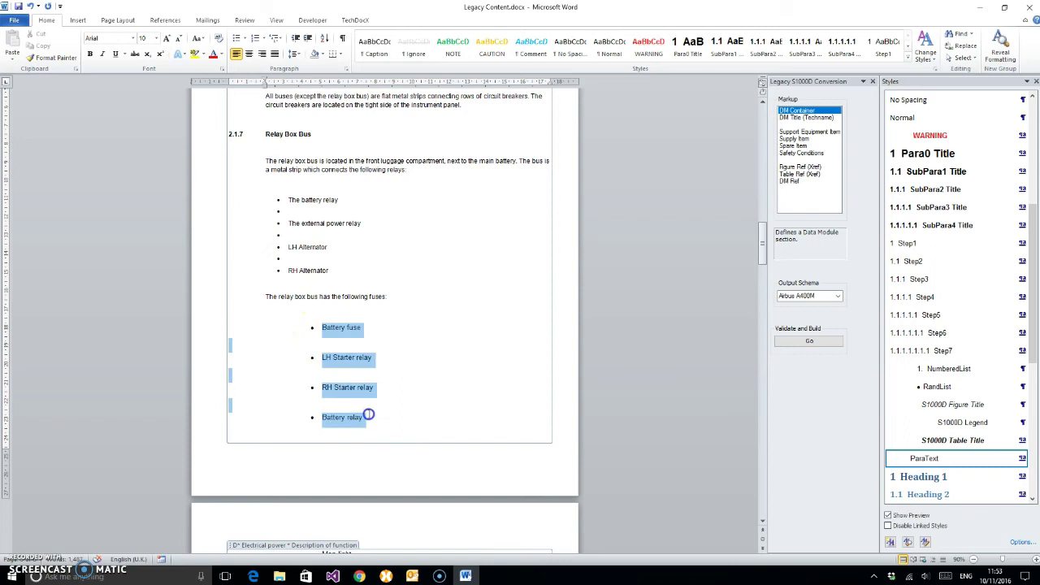
left_click(937, 387)
scroll(414, 270, "down", 6)
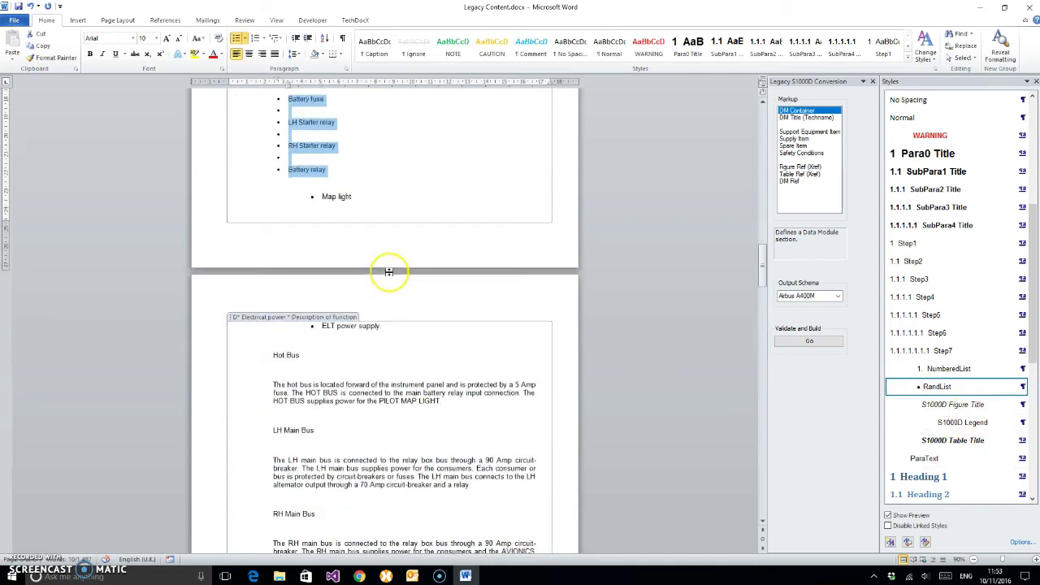
- Apply RandList to the whole fuse list from Battery fuse to ELT power supply
left_click(333, 199)
left_click(965, 387)
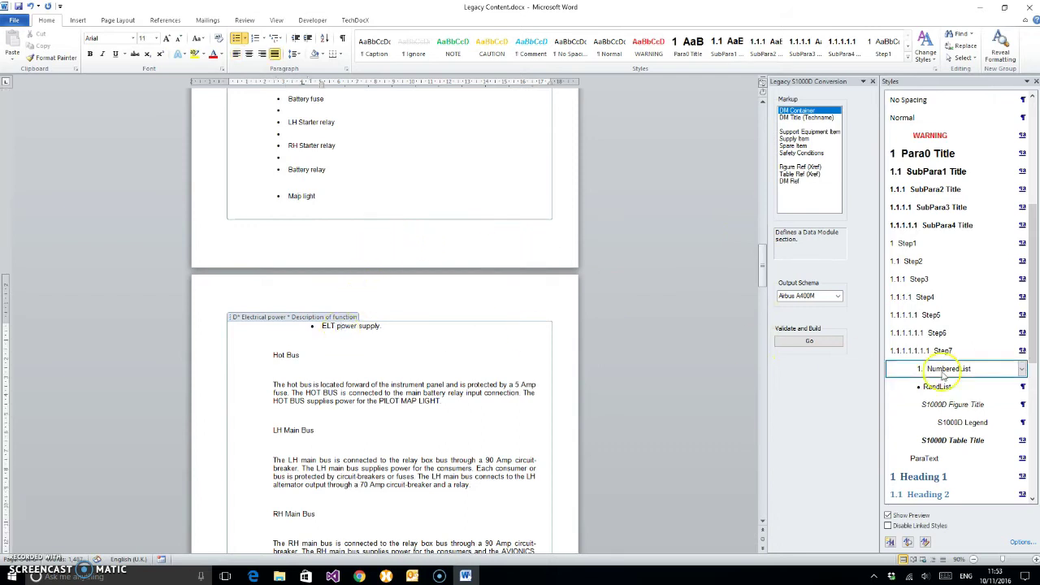
left_click(934, 387)
left_click(351, 327)
left_click_drag(351, 327, 277, 101)
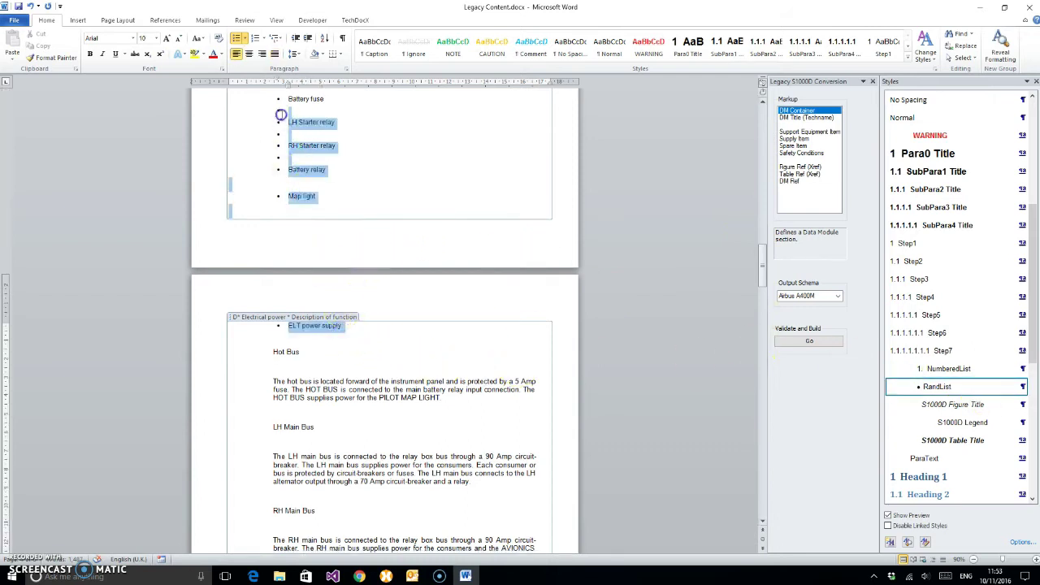
left_click(908, 387)
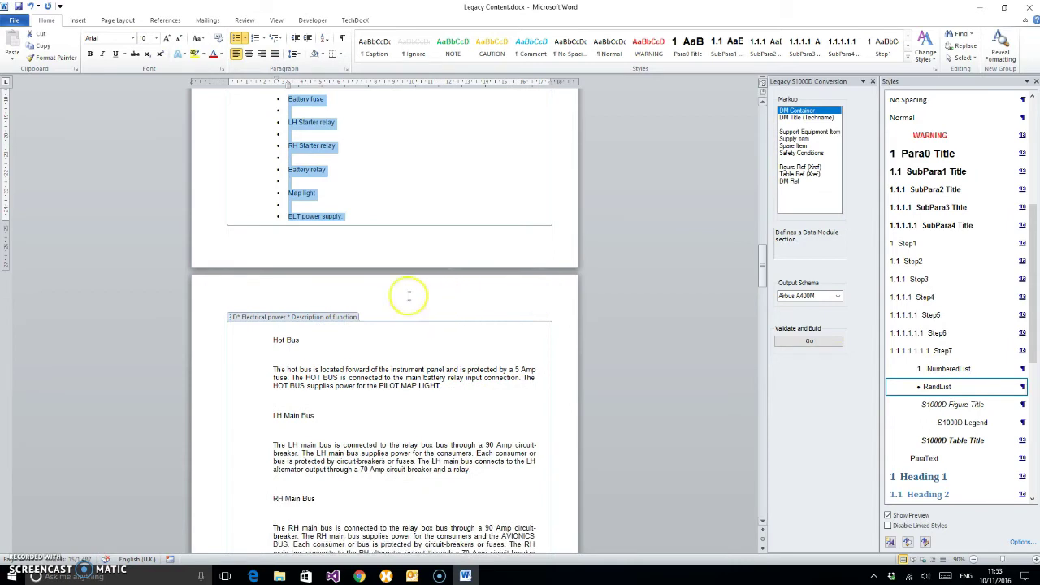
scroll(288, 280, "down", 2)
scroll(382, 229, "up", 4)
scroll(407, 232, "down", 3)
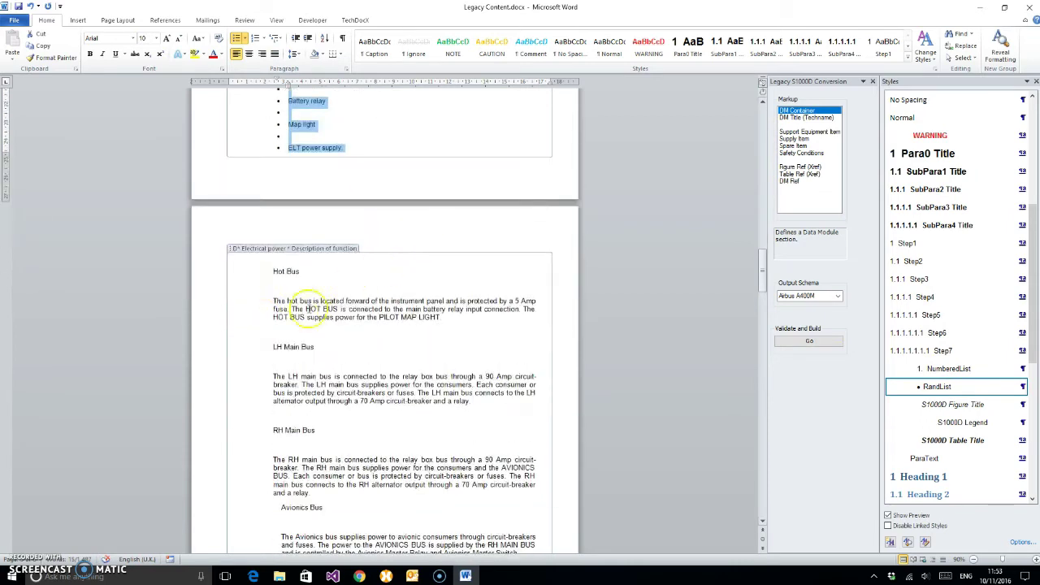
- Make Hot Bus (2.1.8) and LH Main Bus (2.1.9) SubPara2 Titles with ParaText body paragraphs
left_click(278, 280)
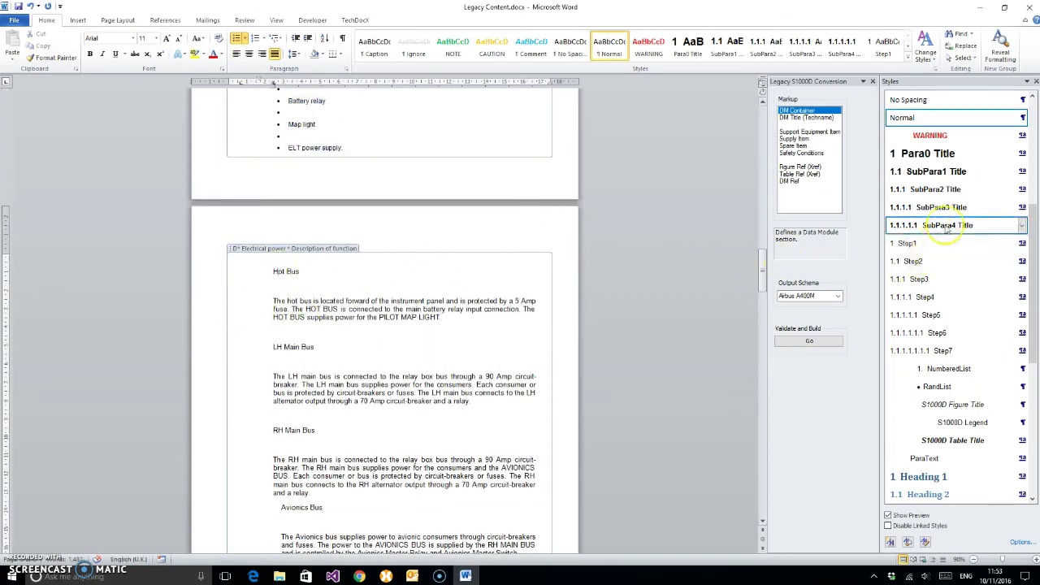
left_click(945, 190)
left_click(303, 314)
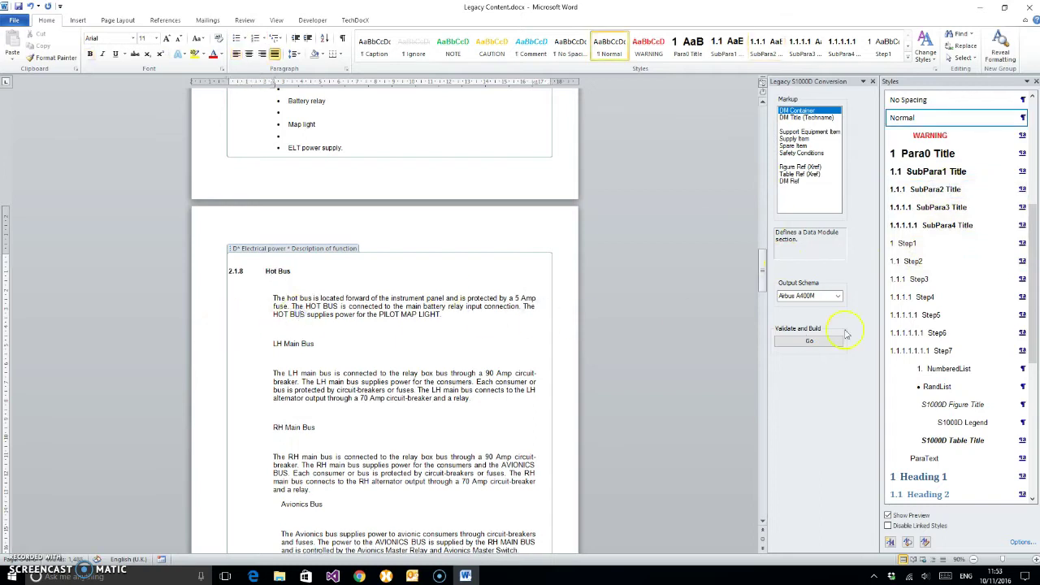
left_click(926, 457)
left_click(298, 345)
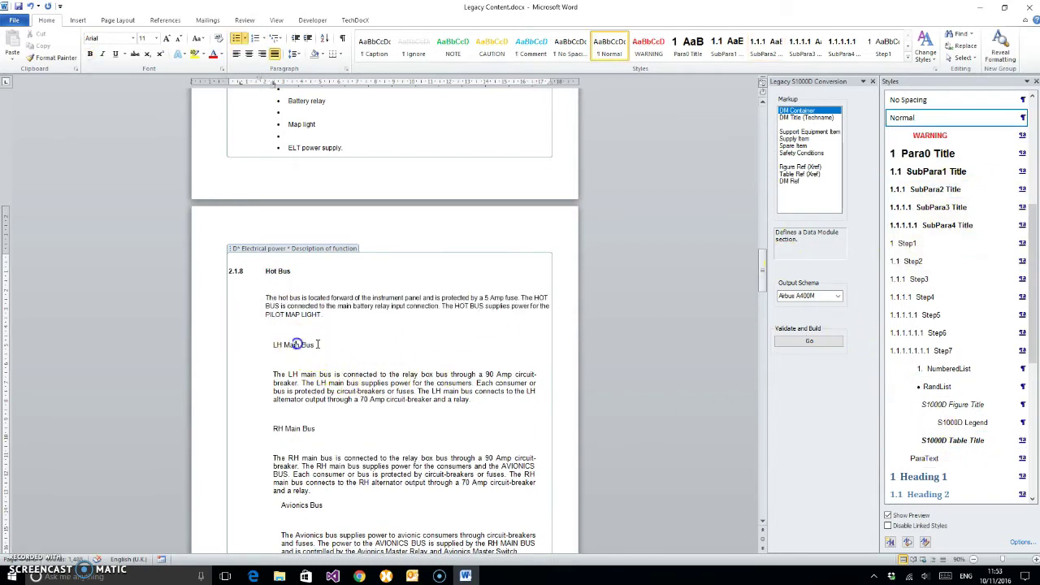
left_click(945, 189)
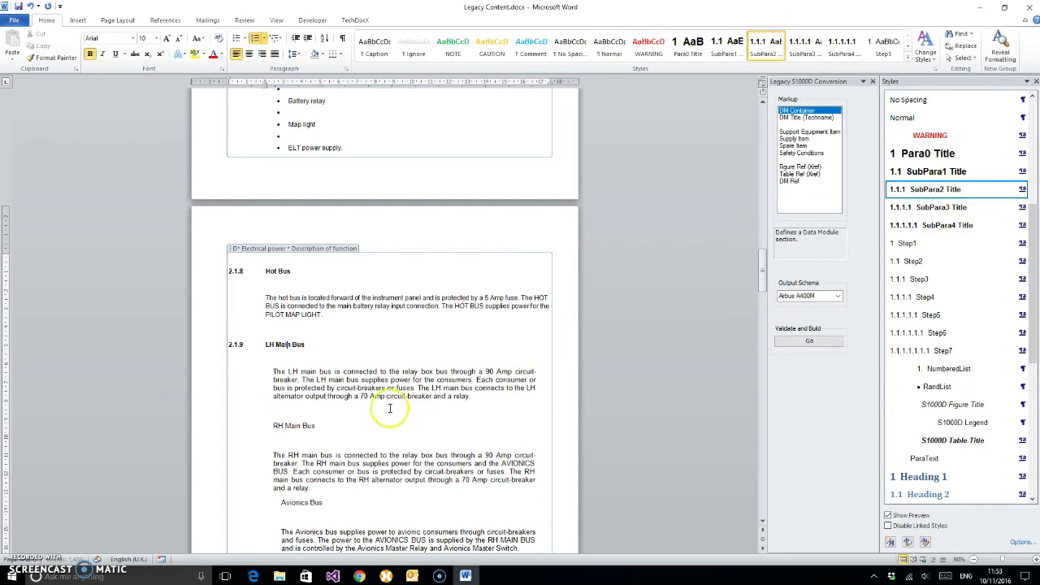
left_click(336, 387)
left_click(926, 458)
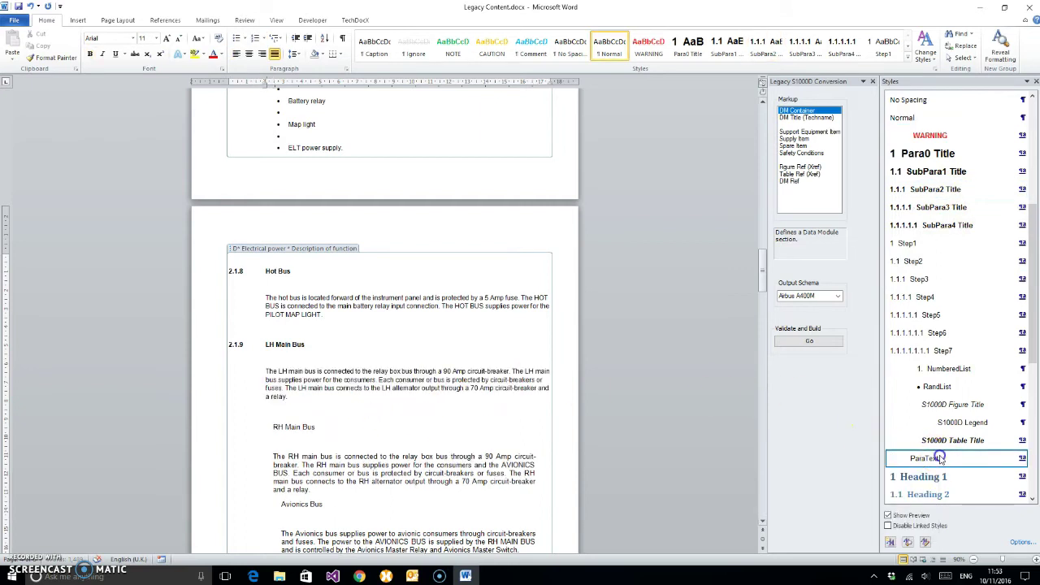
- Make RH Main Bus the 2.1.10 SubPara2 Title with its body paragraph in ParaText
left_click(293, 424)
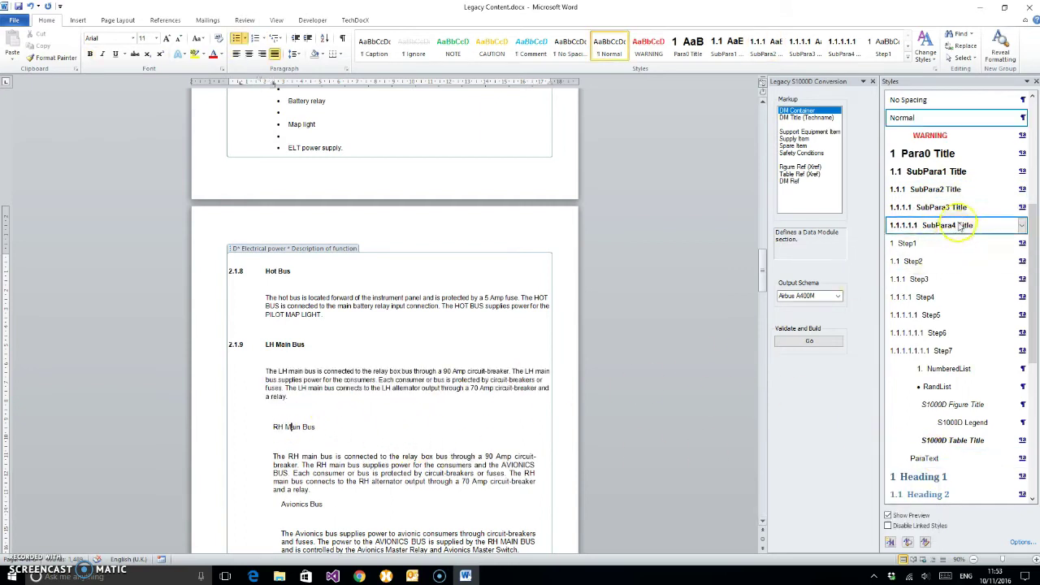
left_click(945, 189)
scroll(289, 344, "down", 3)
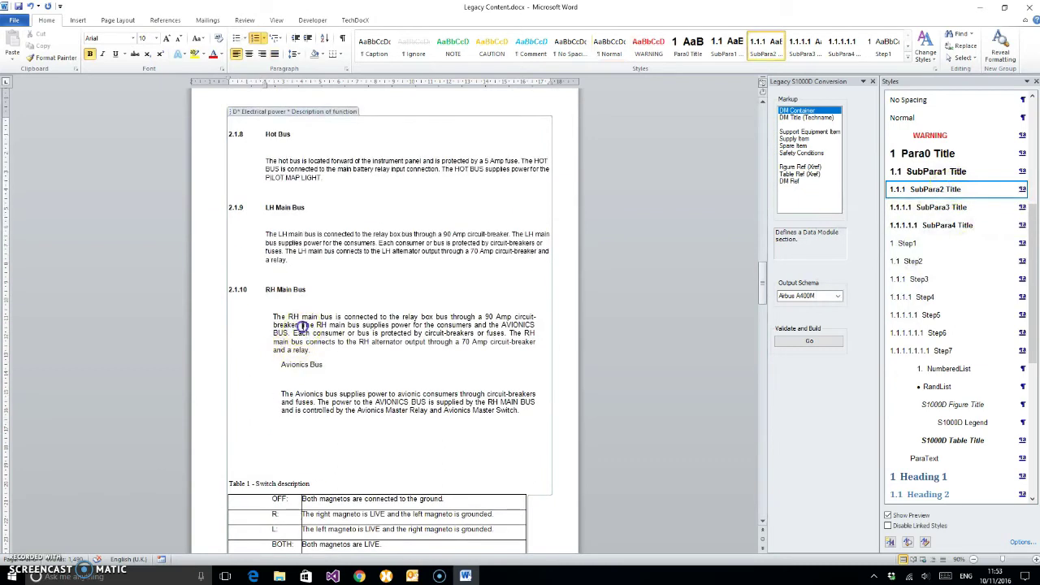
left_click(301, 325)
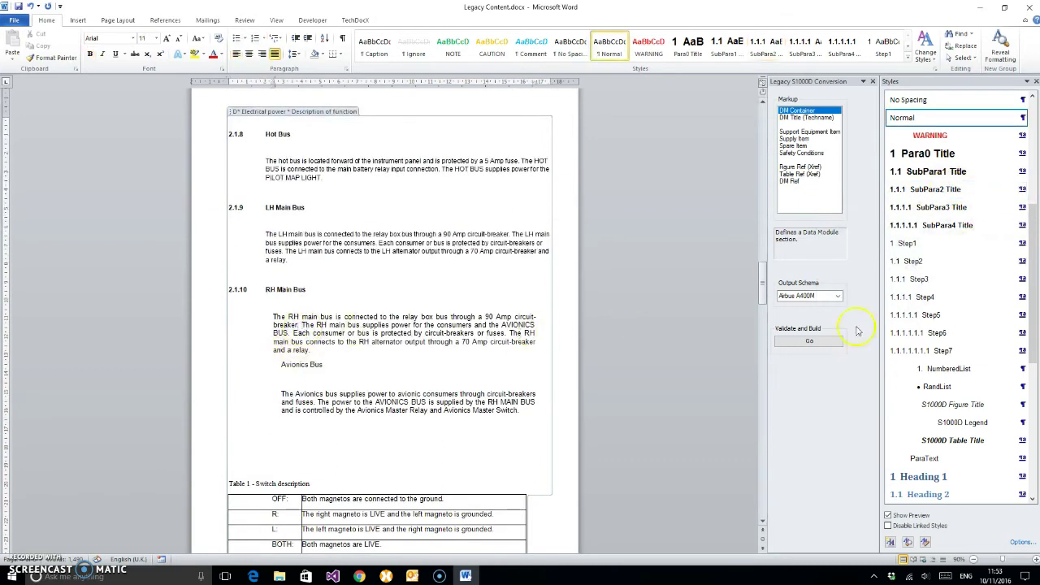
left_click(927, 458)
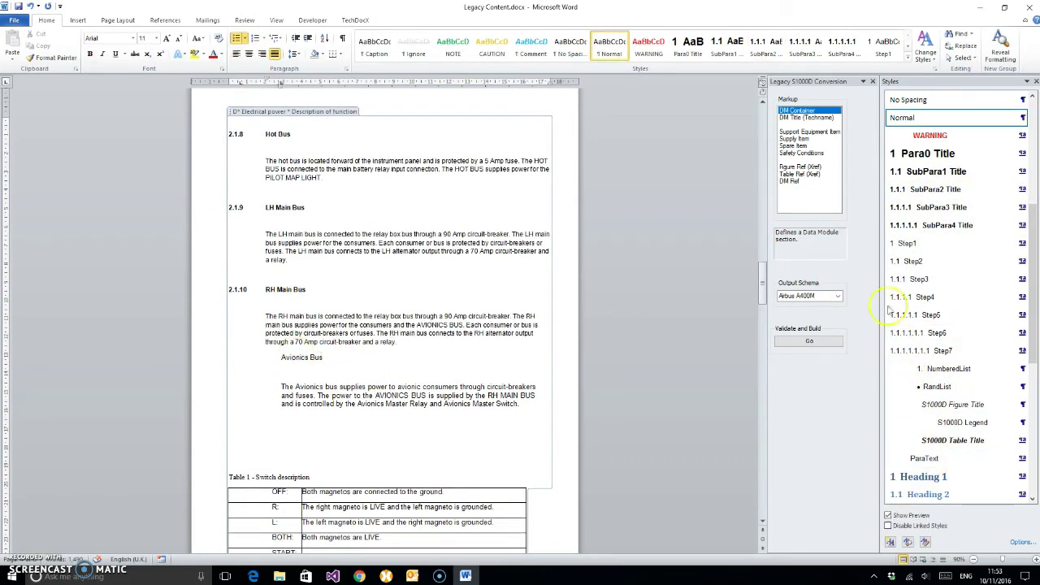
- Make Avionics Bus subheading 2.1.11 and style its paragraph as ParaText
left_click(935, 189)
scroll(358, 325, "up", 1)
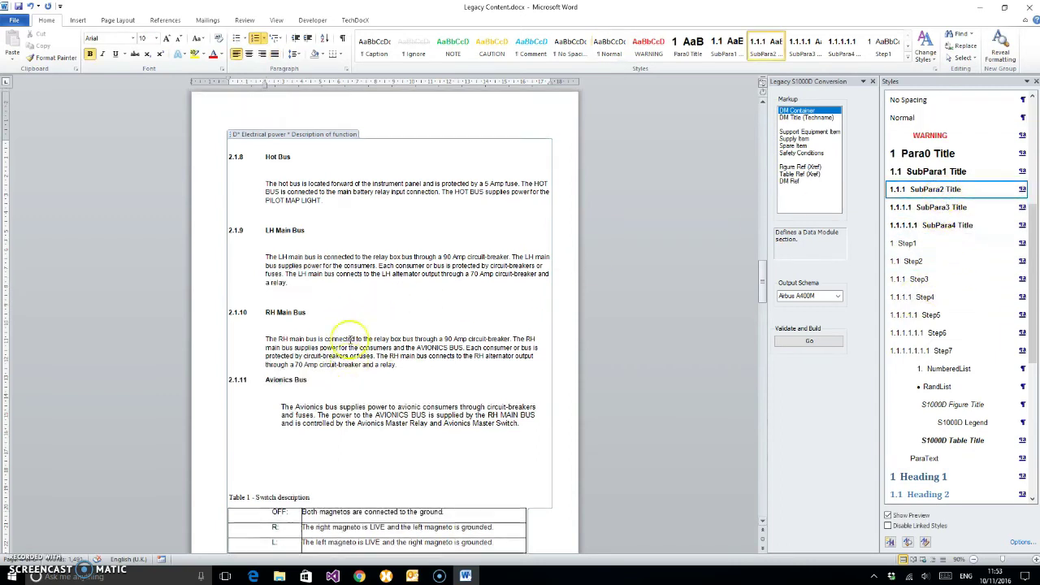
scroll(350, 339, "up", 10)
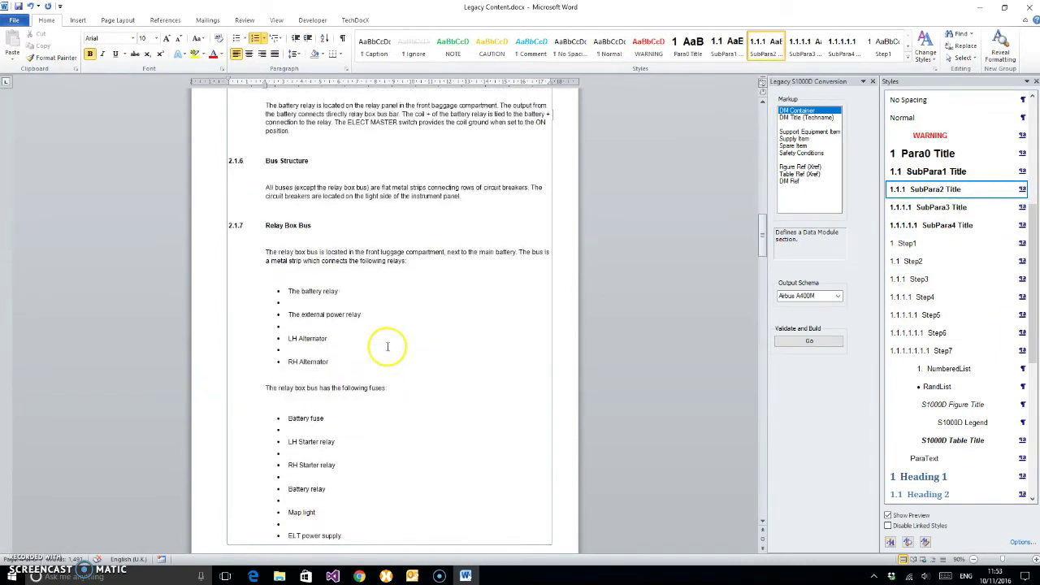
scroll(388, 346, "up", 12)
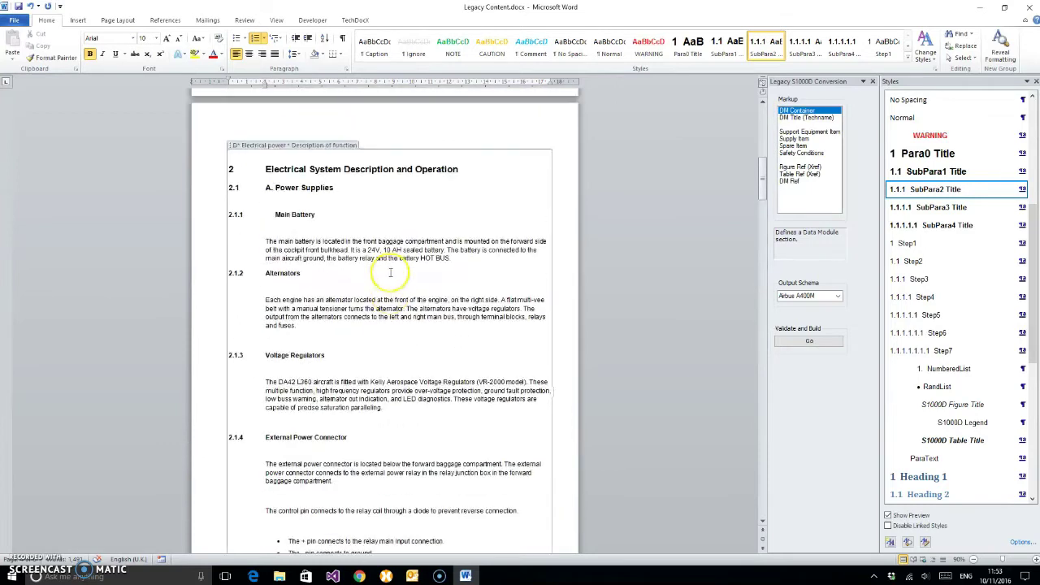
scroll(379, 284, "down", 15)
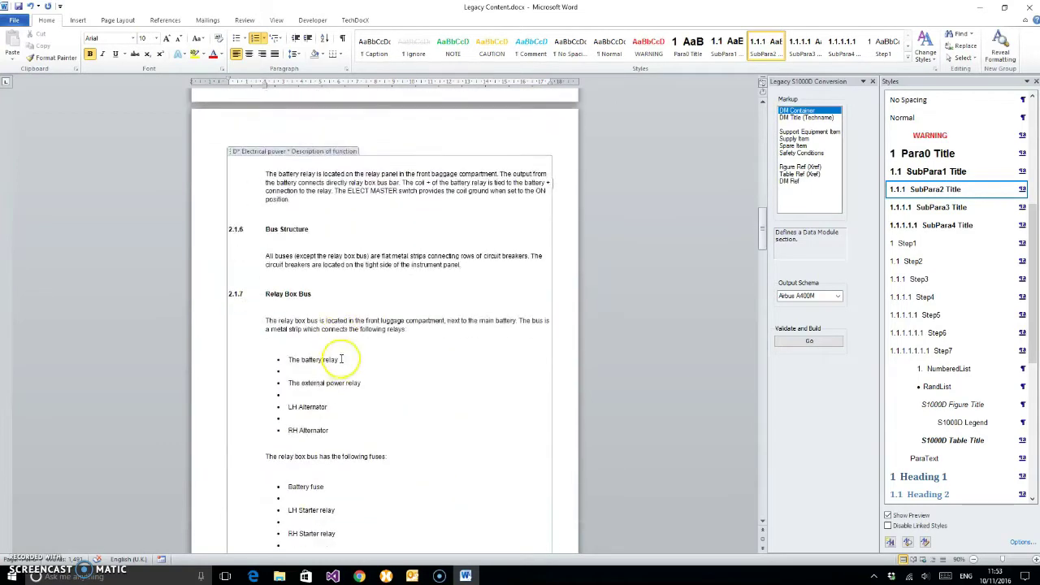
scroll(343, 359, "down", 12)
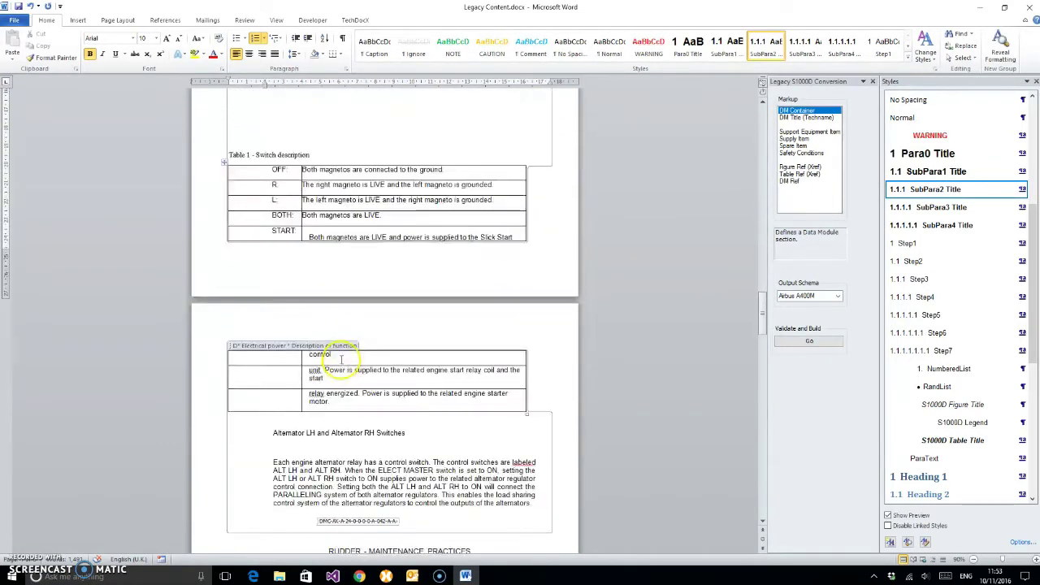
left_click(322, 209)
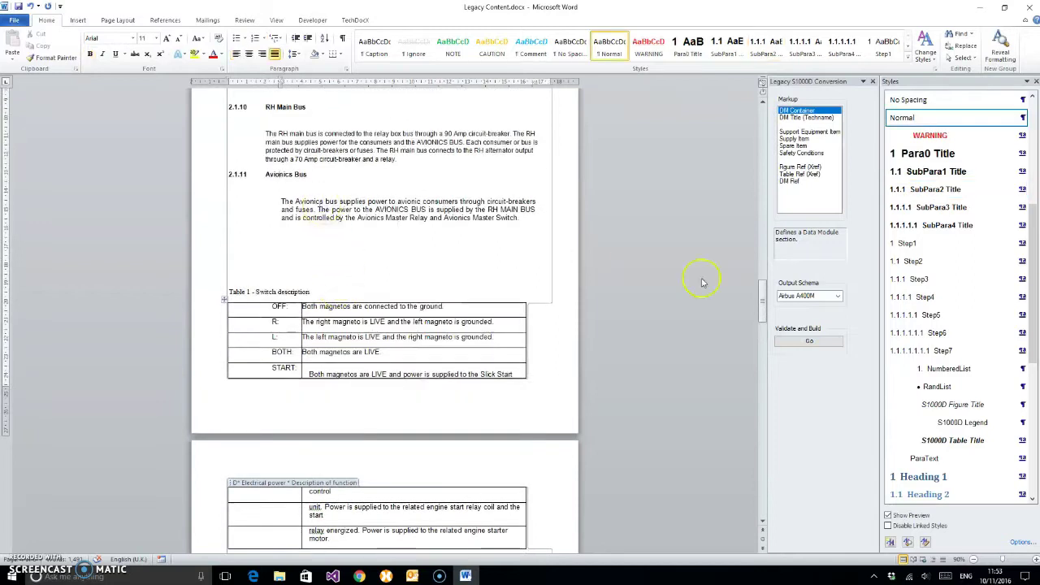
left_click(931, 457)
- Style the 'Table 1 - Switch description' caption as S1000D Table Title
left_click(277, 293)
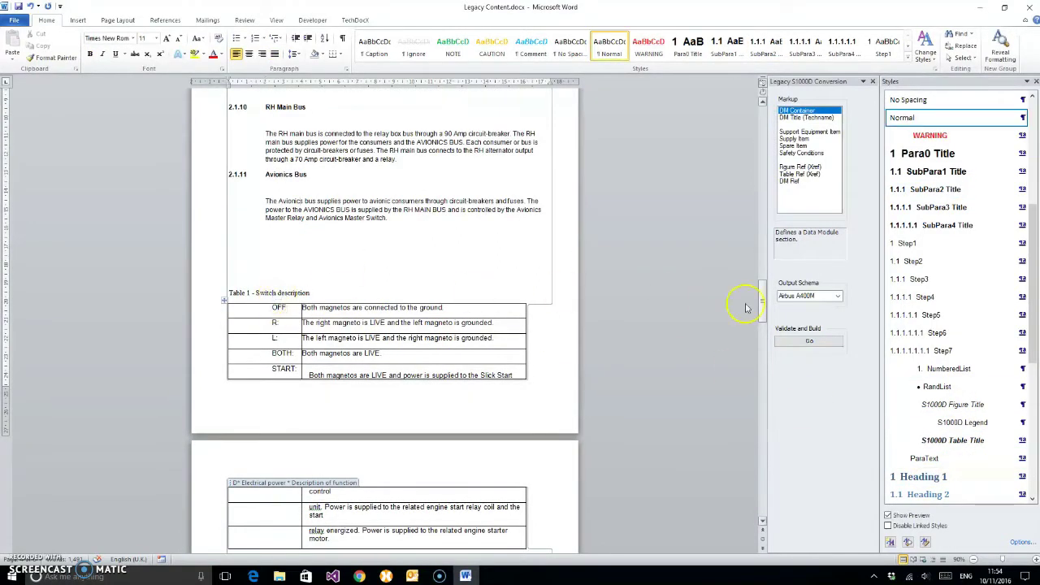
left_click(969, 441)
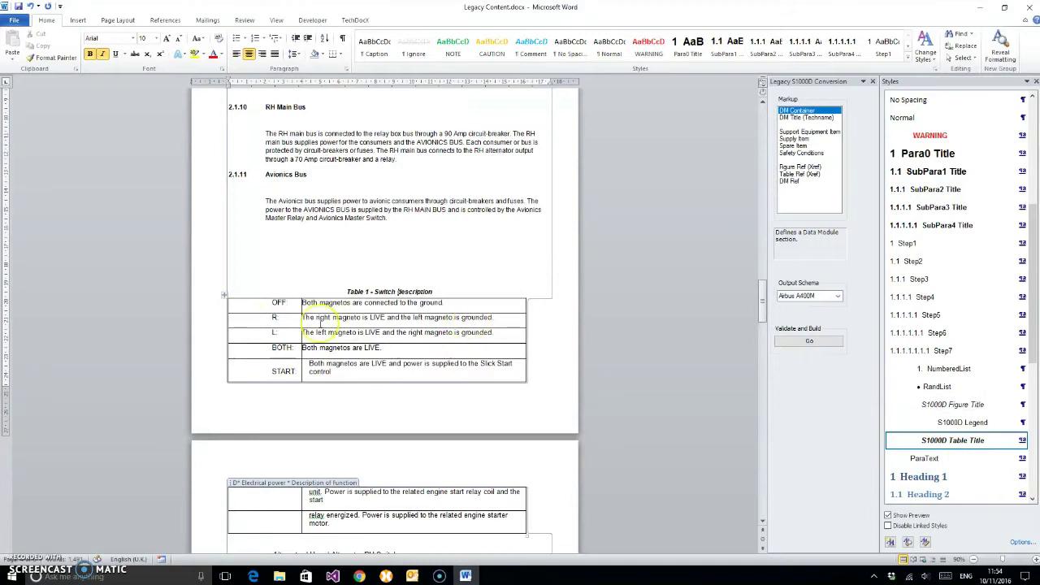
scroll(424, 358, "down", 3)
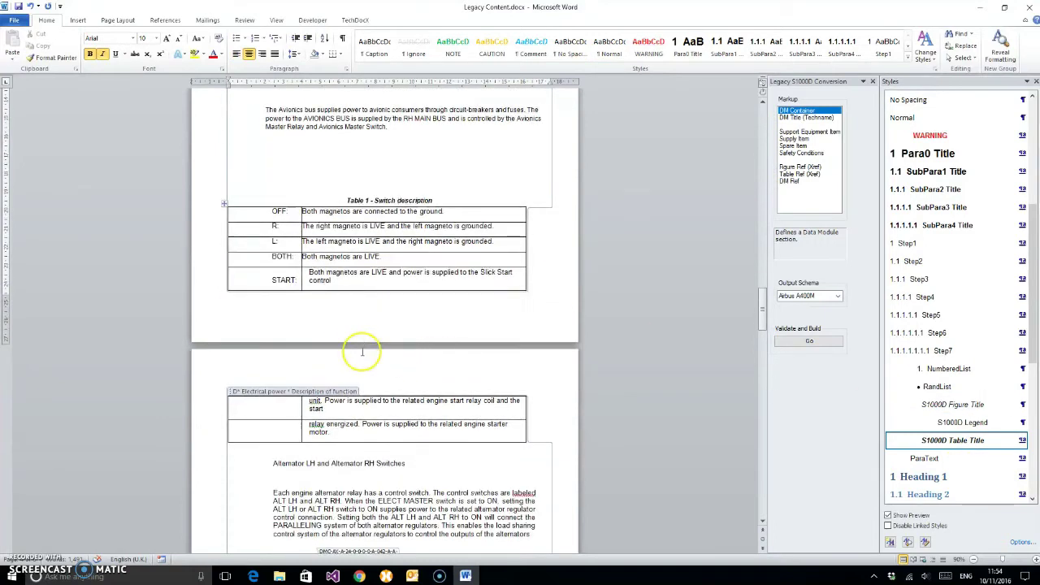
- Make Alternator LH and Alternator RH Switches SubPara2 Title 2.1.12, its description paragraph ParaText
scroll(390, 329, "down", 2)
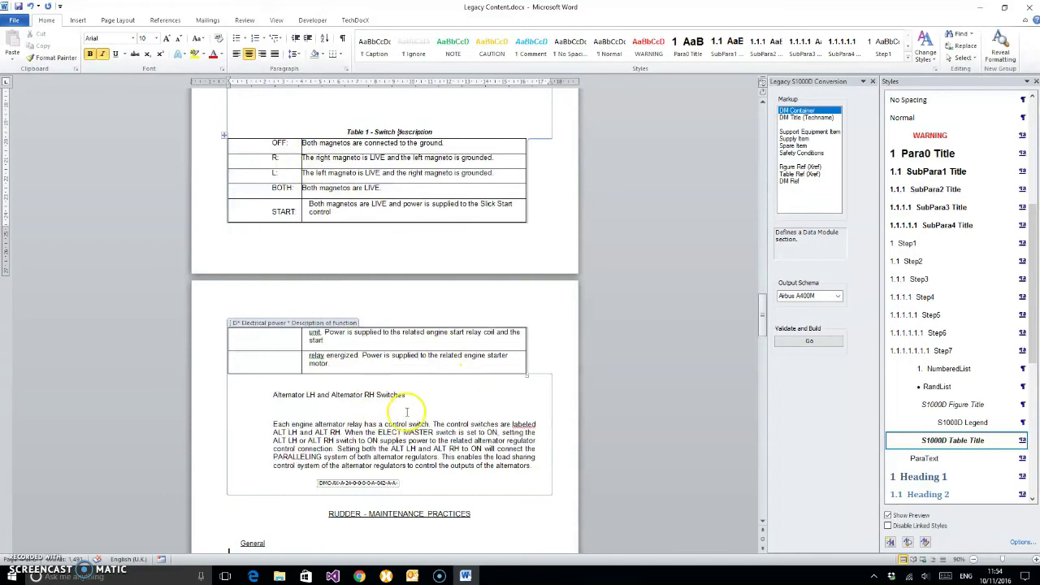
scroll(366, 369, "down", 2)
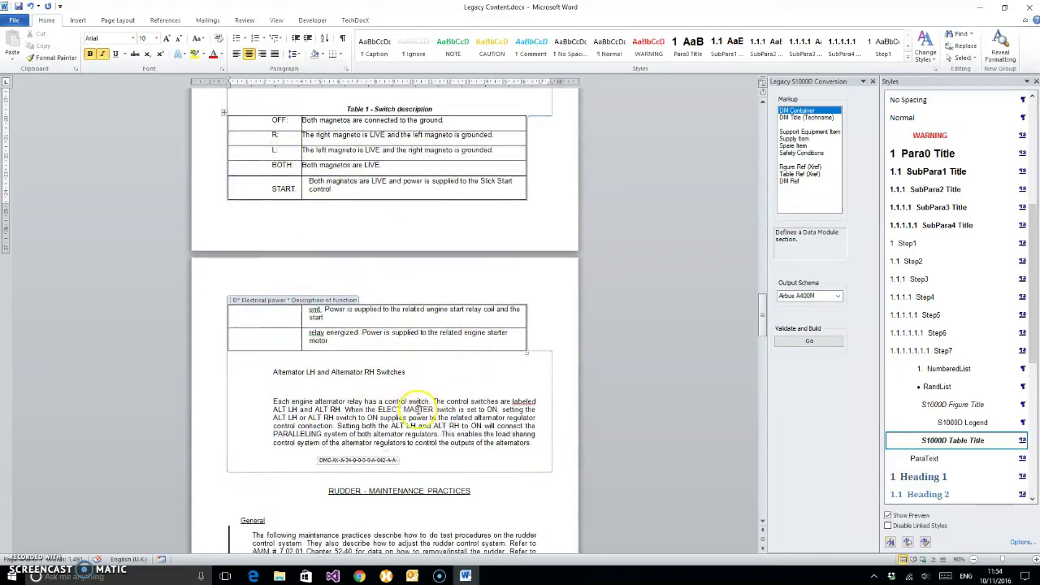
left_click(390, 303)
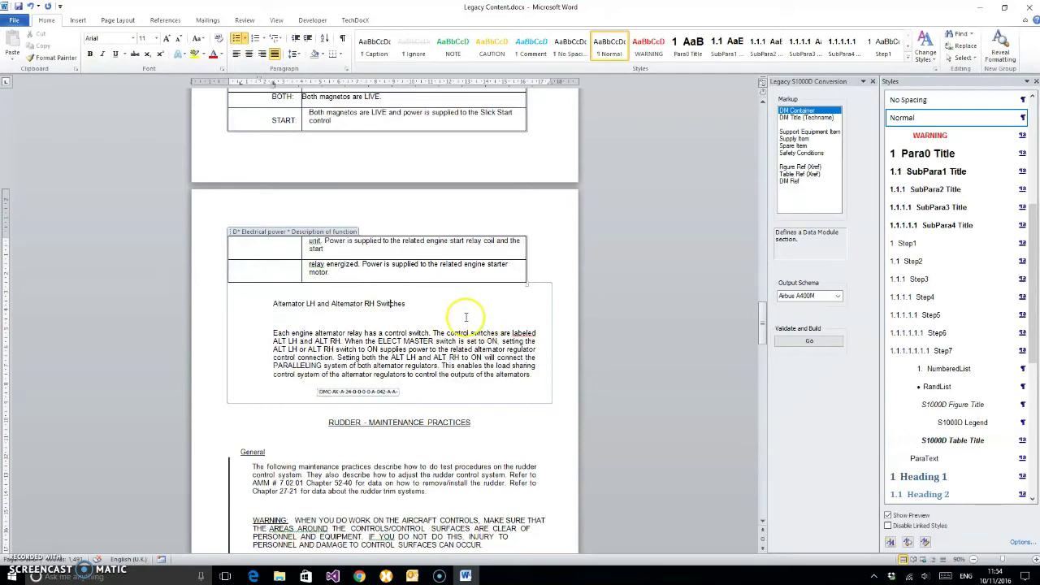
left_click(937, 191)
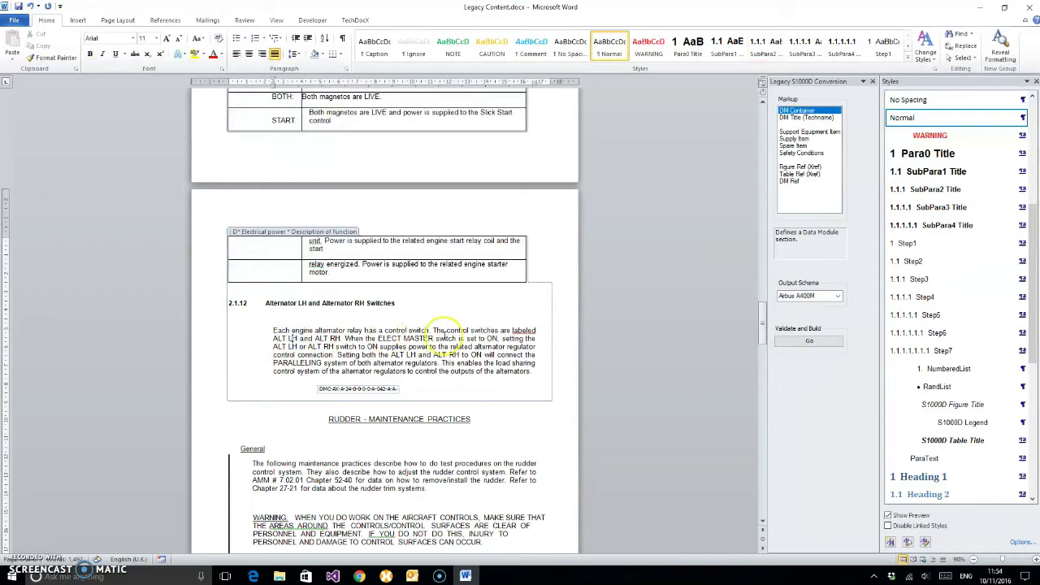
left_click(926, 458)
scroll(428, 337, "down", 3)
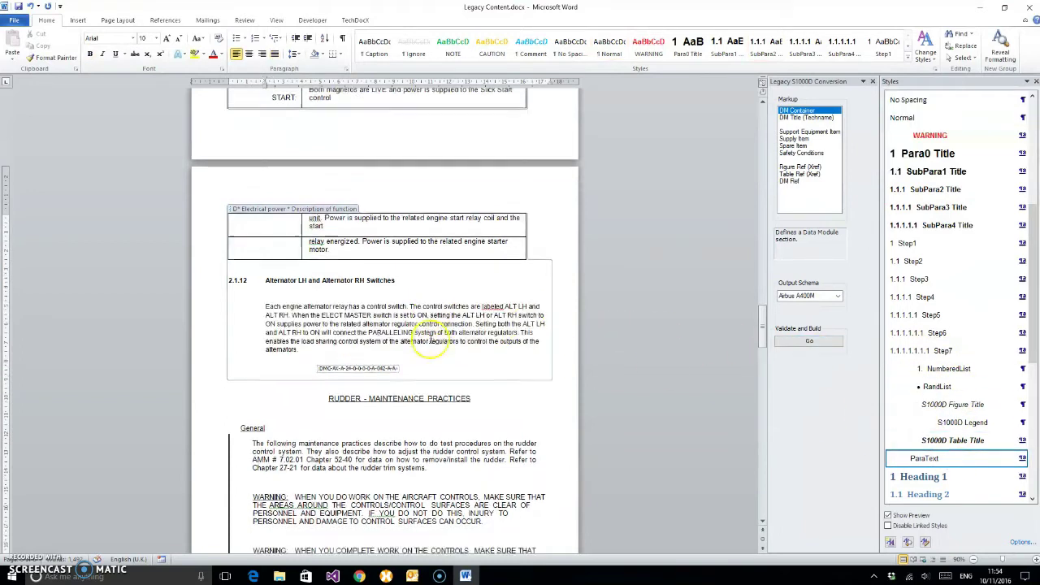
scroll(429, 337, "down", 5)
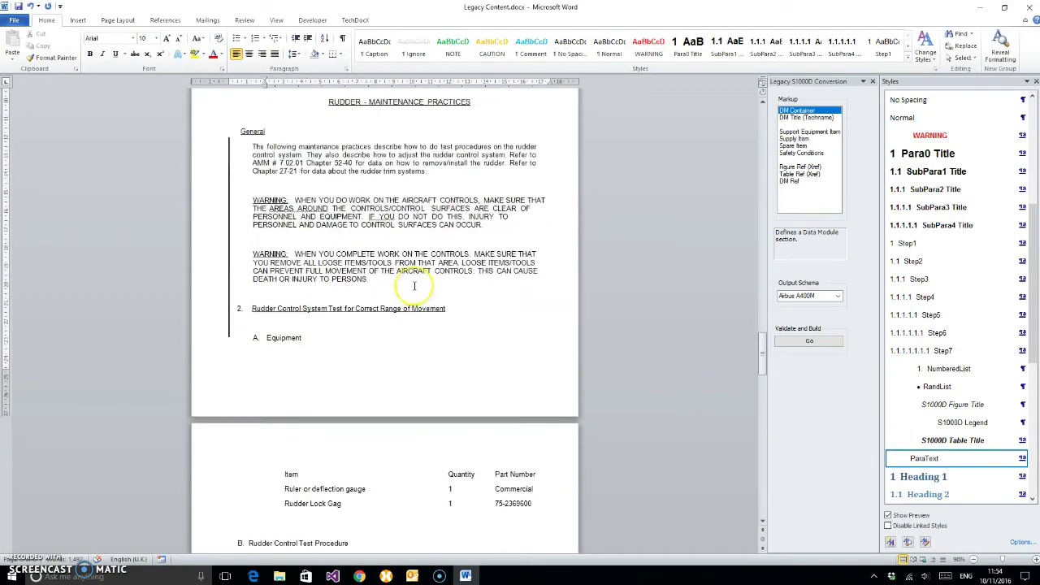
scroll(341, 244, "up", 2)
- Select everything from the RUDDER - MAINTENANCE PRACTICES heading down to the SCE Blade Centre figure caption
left_click(326, 169)
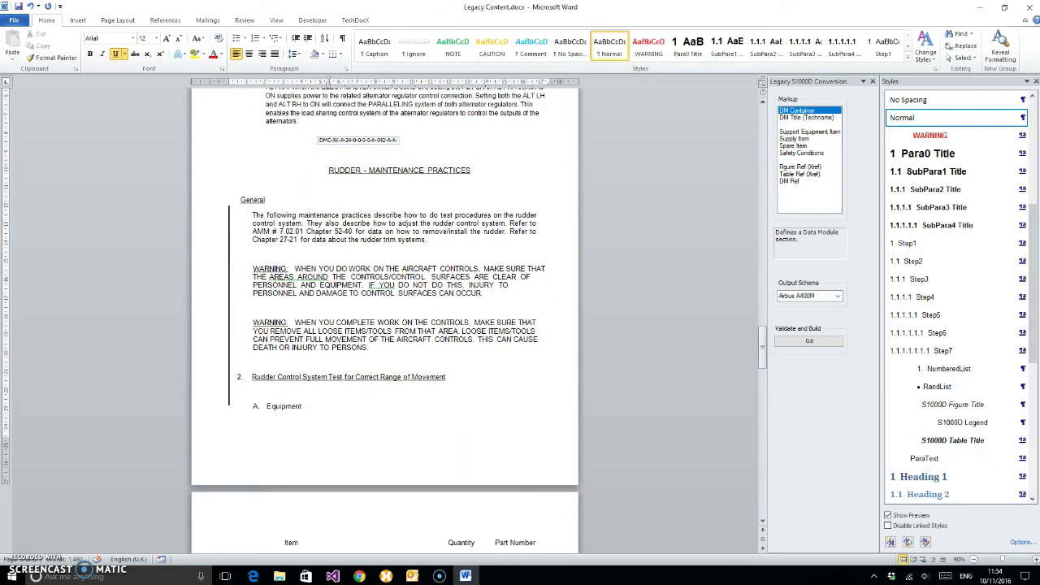
left_click_drag(327, 169, 309, 410)
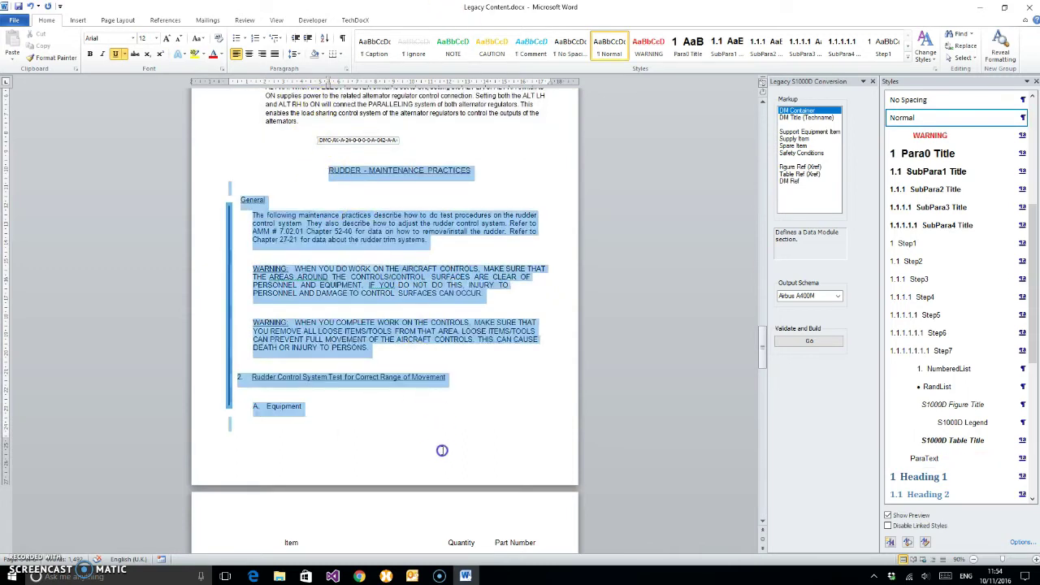
scroll(444, 424, "down", 15)
scroll(443, 418, "down", 20)
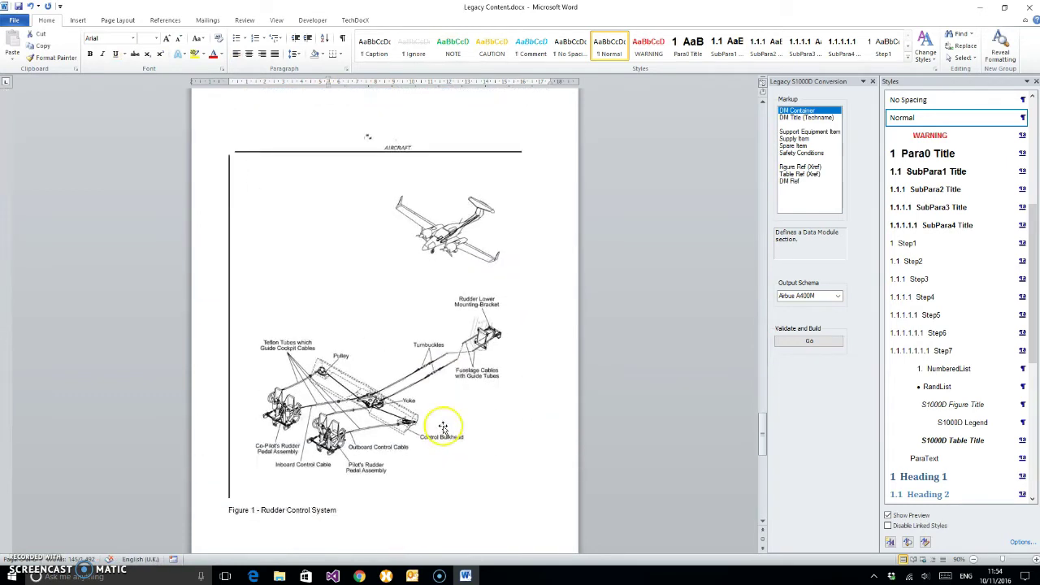
left_click(439, 406, "shift")
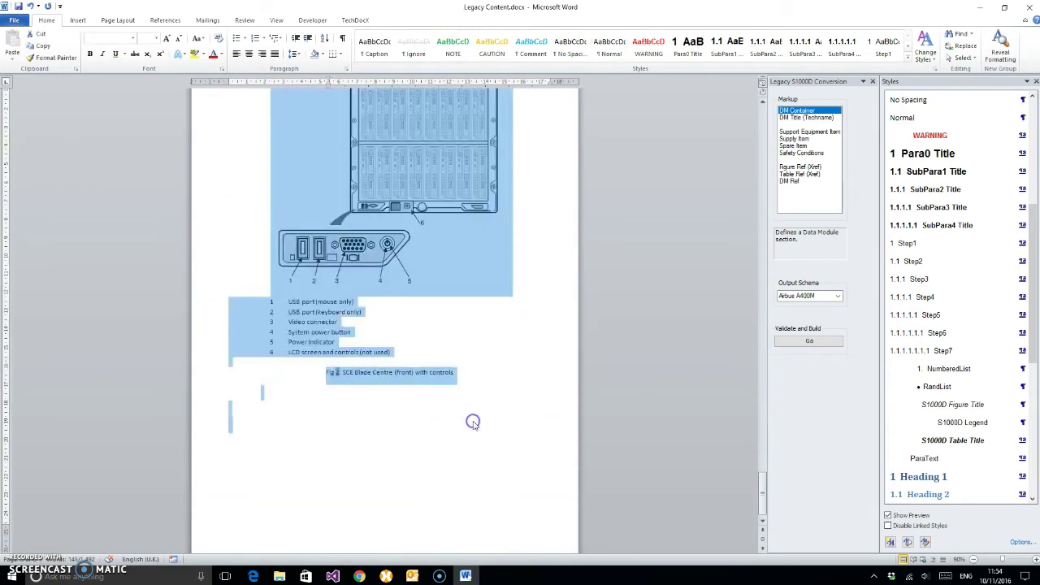
scroll(487, 414, "up", 2)
scroll(557, 434, "up", 1)
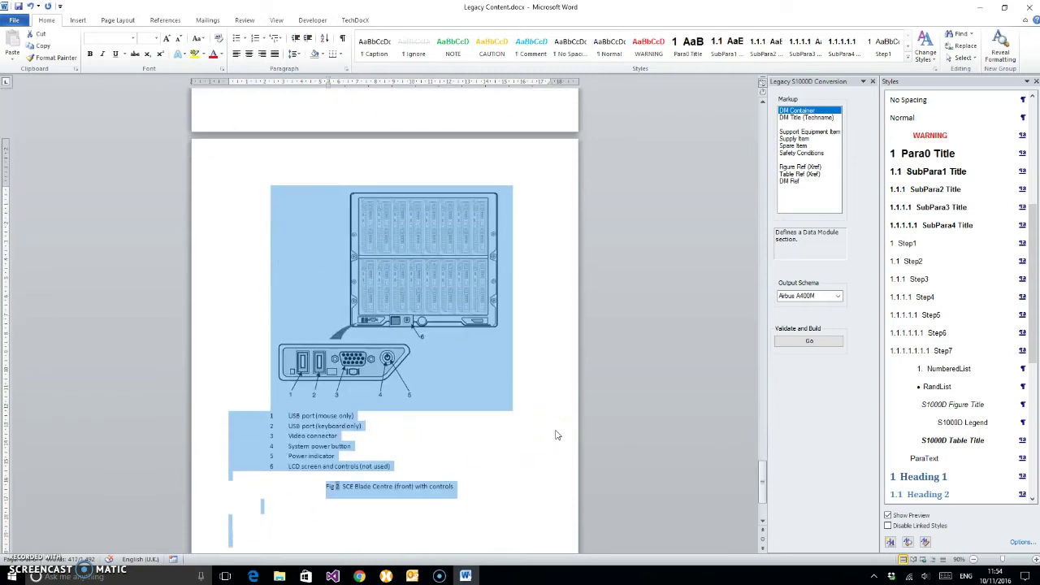
scroll(544, 333, "up", 15)
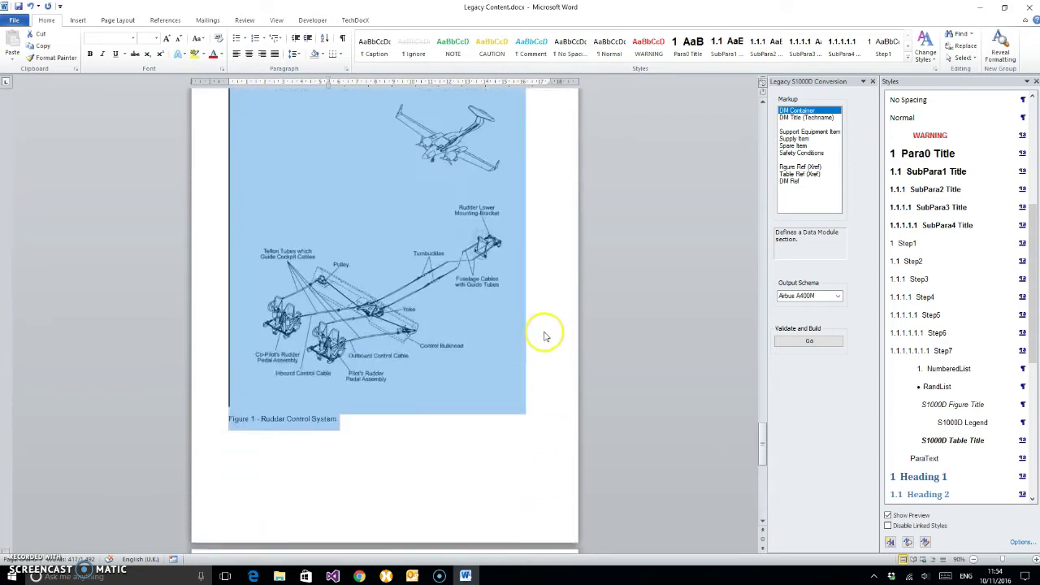
scroll(540, 335, "up", 7)
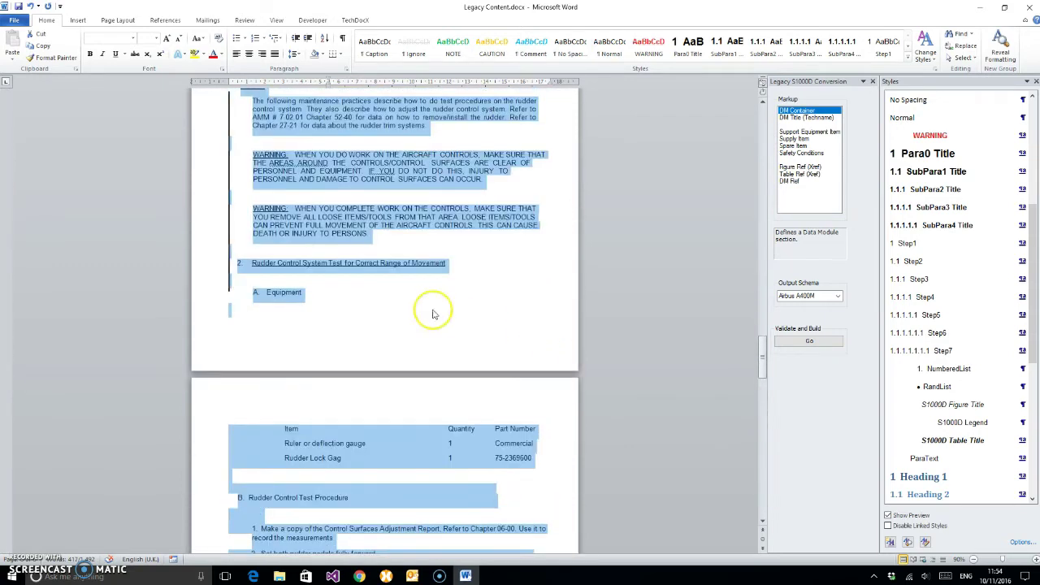
scroll(375, 286, "up", 3)
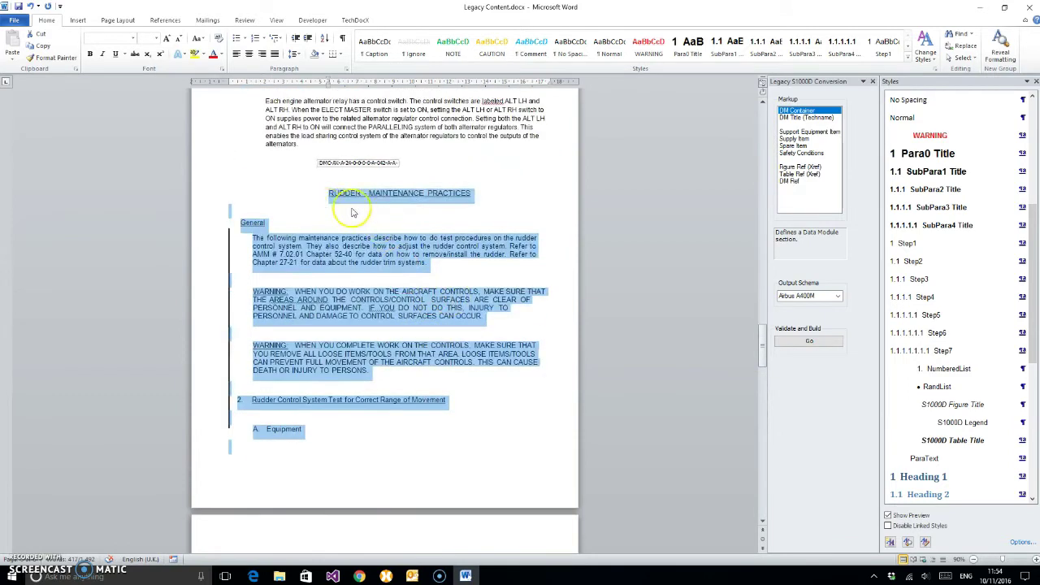
mouse_move(762, 349)
left_mouse_down()
mouse_move(755, 490)
mouse_move(757, 343)
mouse_move(755, 355)
left_mouse_up()
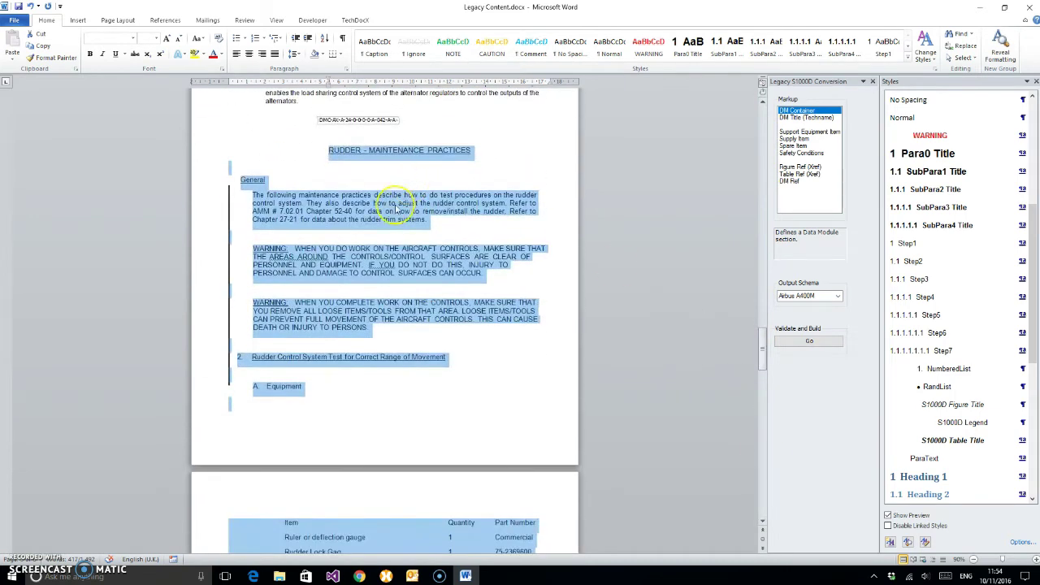
- Wrap the selection in a DM Container for the Flight controls - Rudder 320 Operational test module
double_click(798, 111)
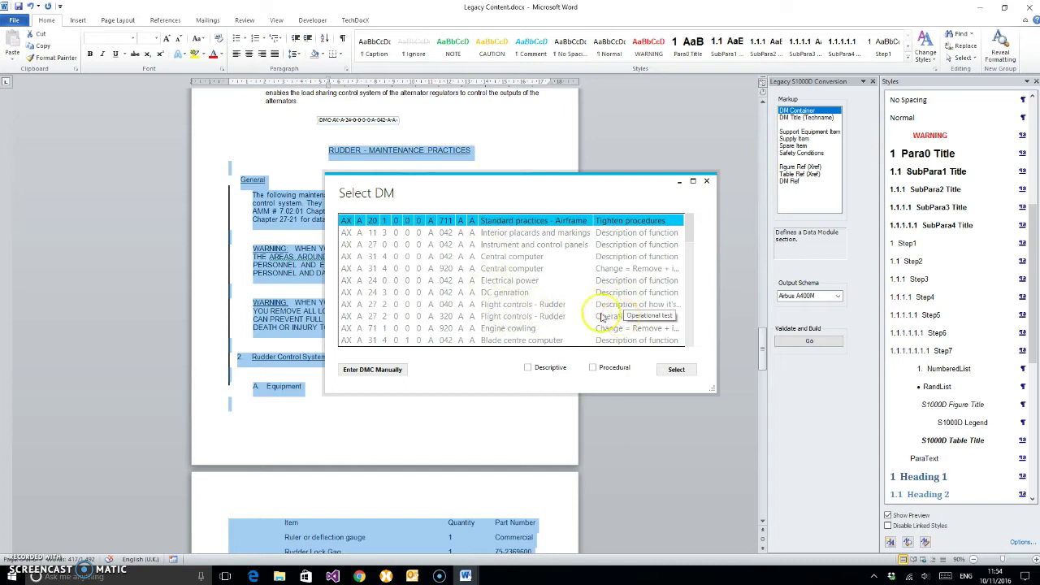
left_click(553, 317)
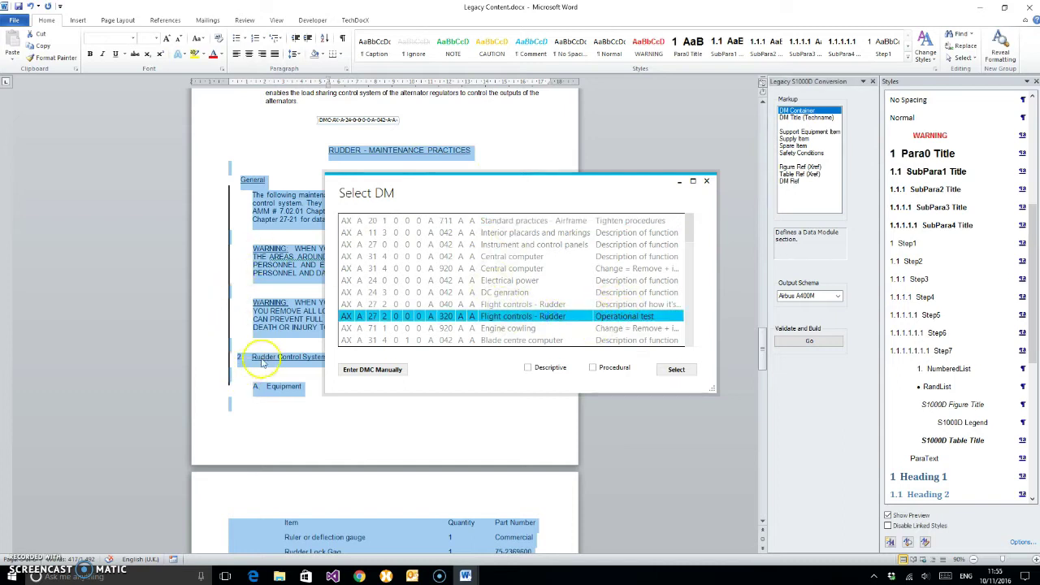
left_click_drag(514, 183, 550, 124)
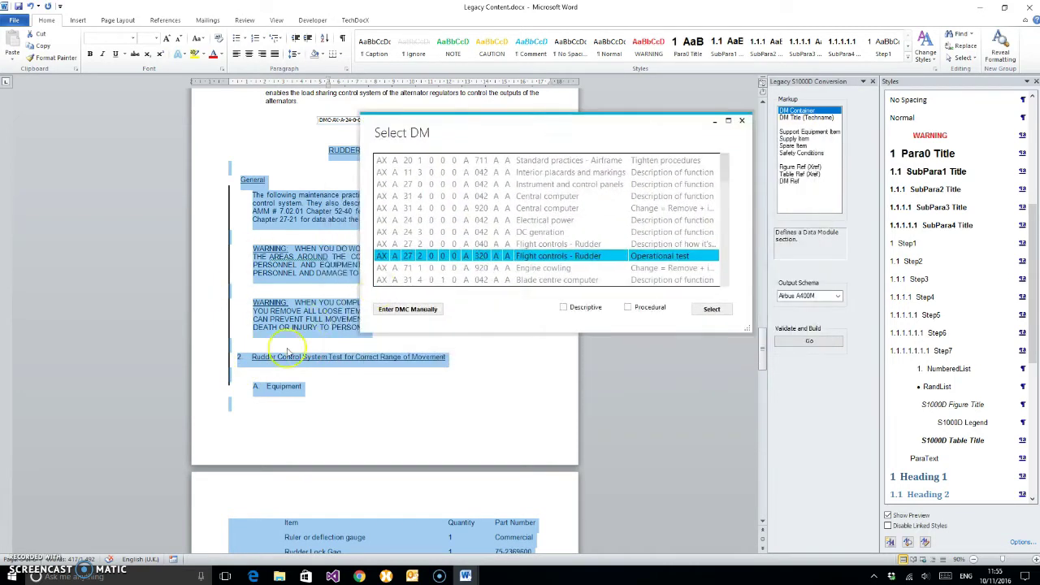
left_click(712, 309)
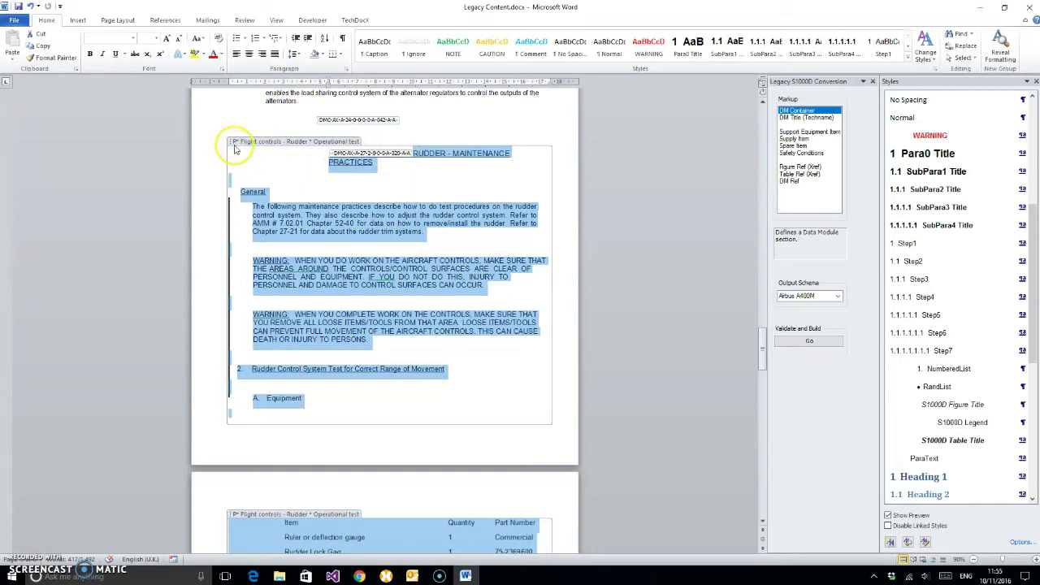
- Apply the Ignore style to the RUDDER - MAINTENANCE PRACTICES title line
left_click(455, 200)
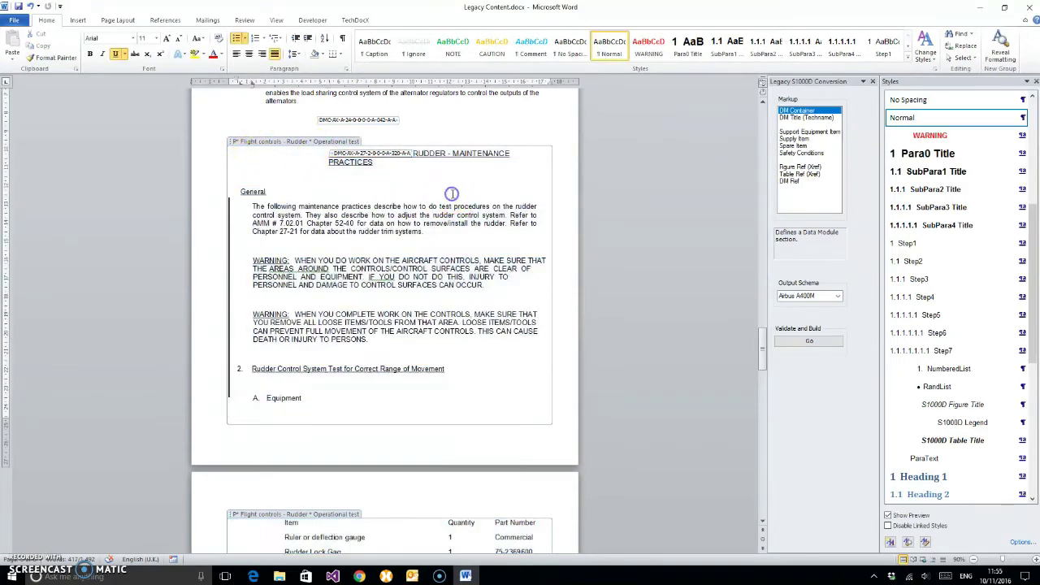
left_click(414, 154)
scroll(963, 252, "up", 5)
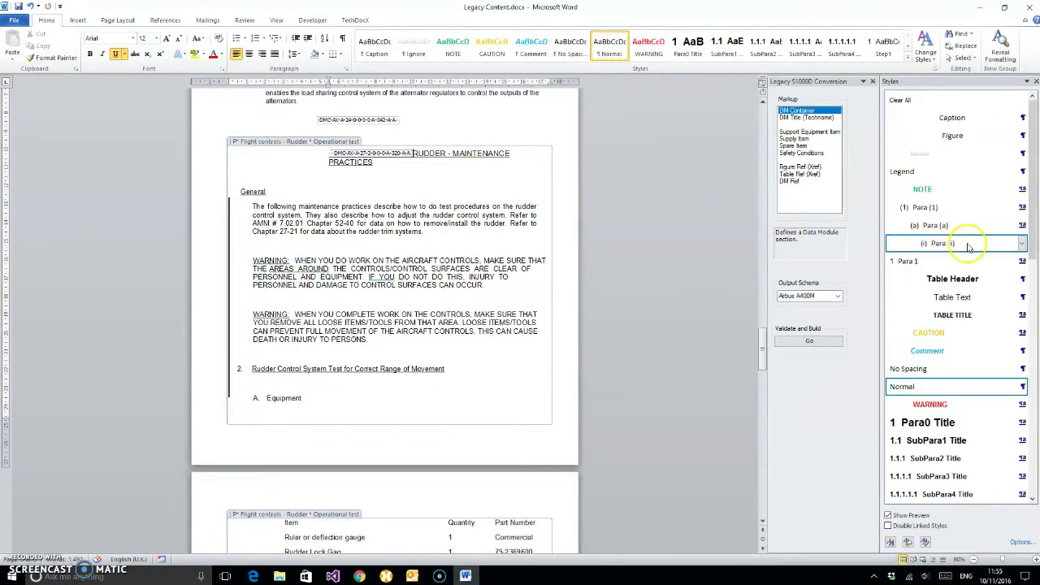
left_click(937, 155)
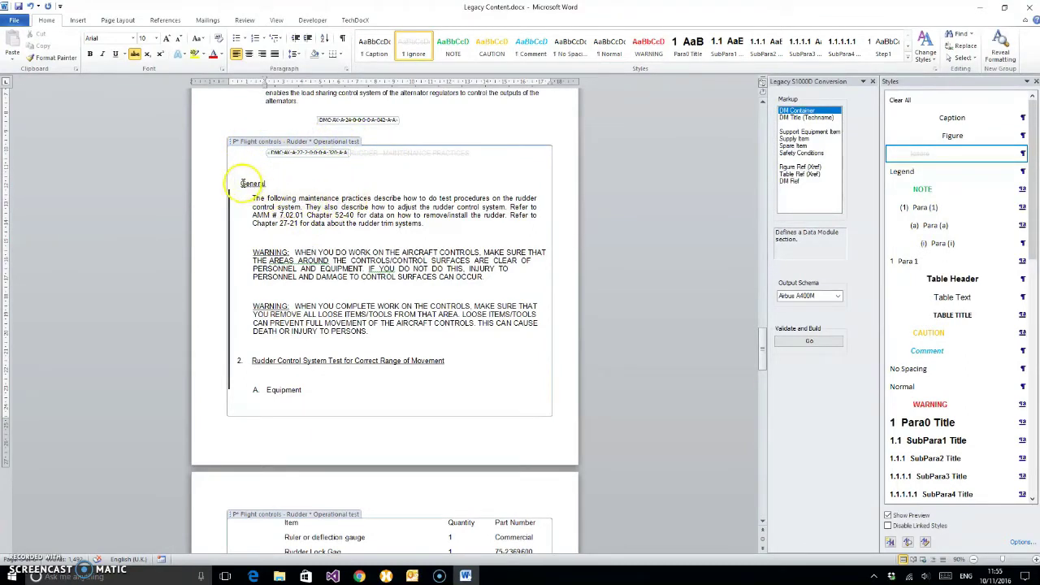
- Apply the Ignore style to the General heading and its introductory paragraph
left_click_drag(239, 182, 425, 225)
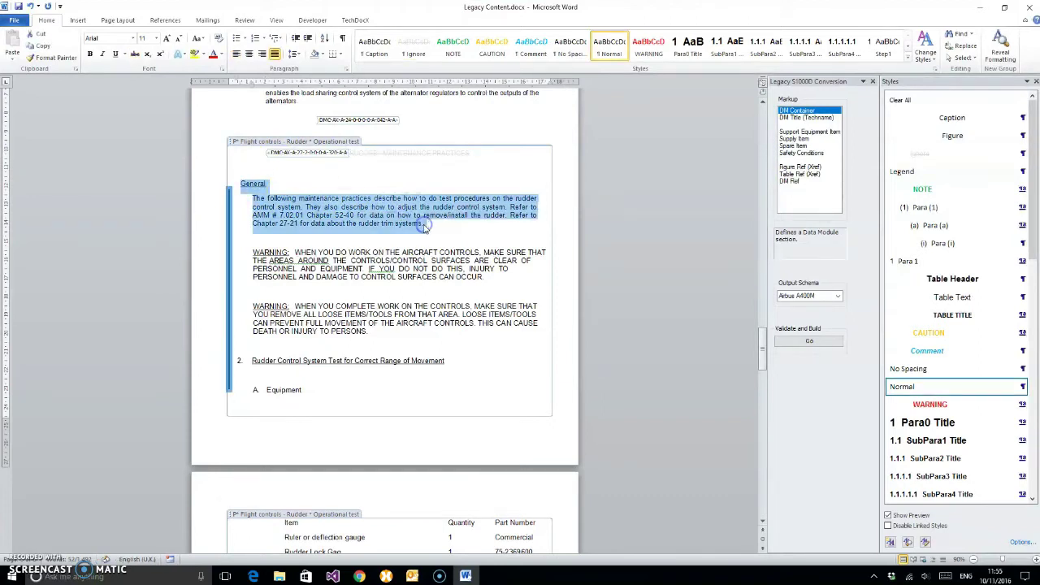
left_click(956, 155)
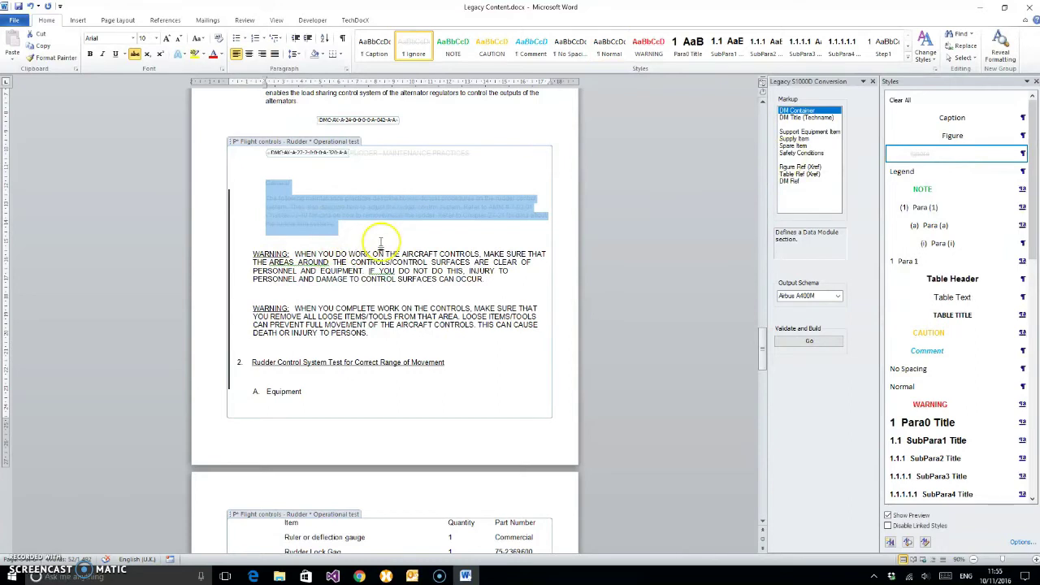
scroll(381, 239, "down", 1)
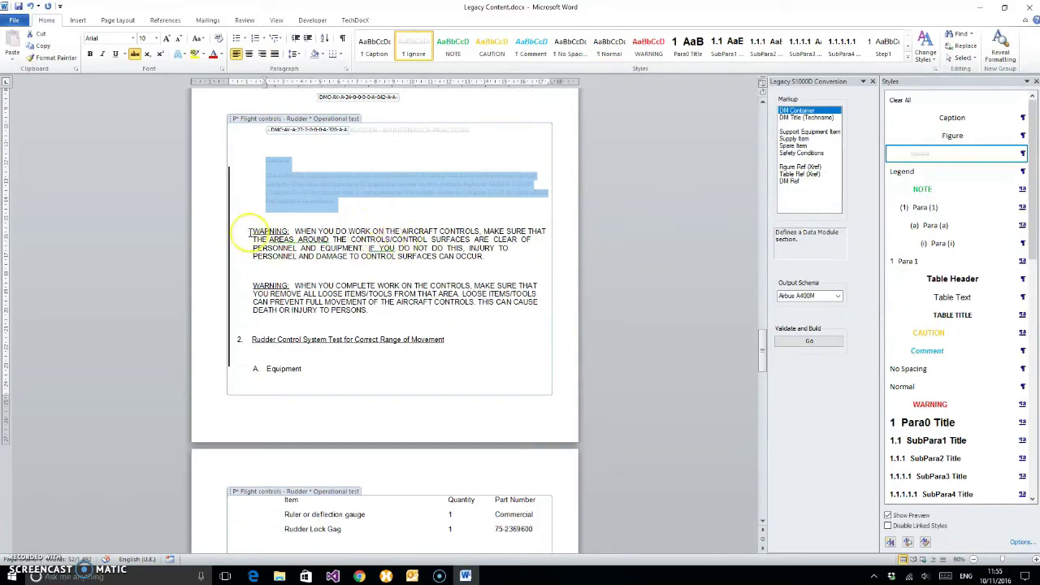
left_click_drag(249, 231, 373, 311)
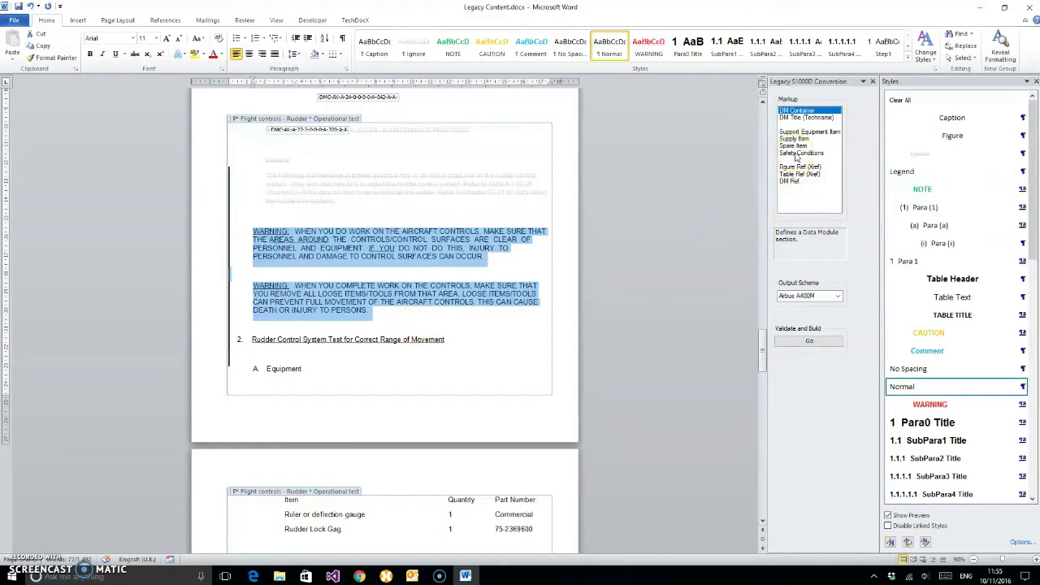
- Wrap both warnings in a Safety Conditions container and give them the WARNING style
left_click(798, 152)
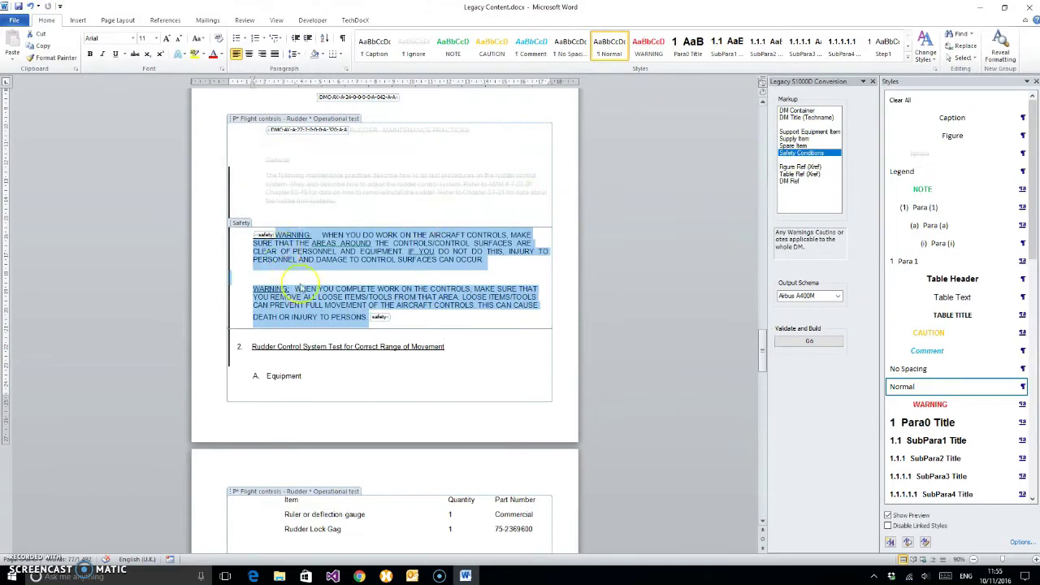
left_click(392, 315)
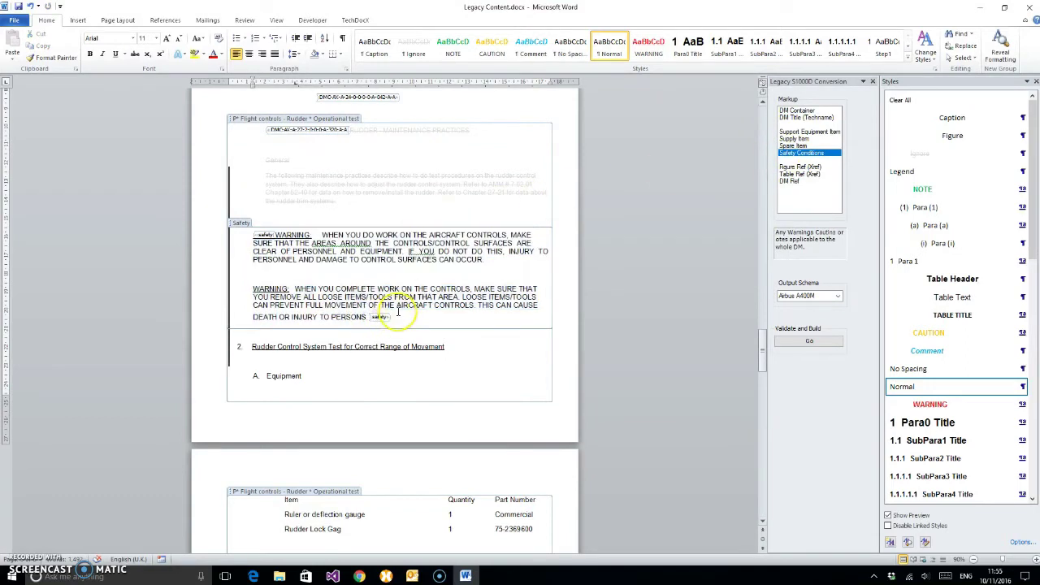
key("Return")
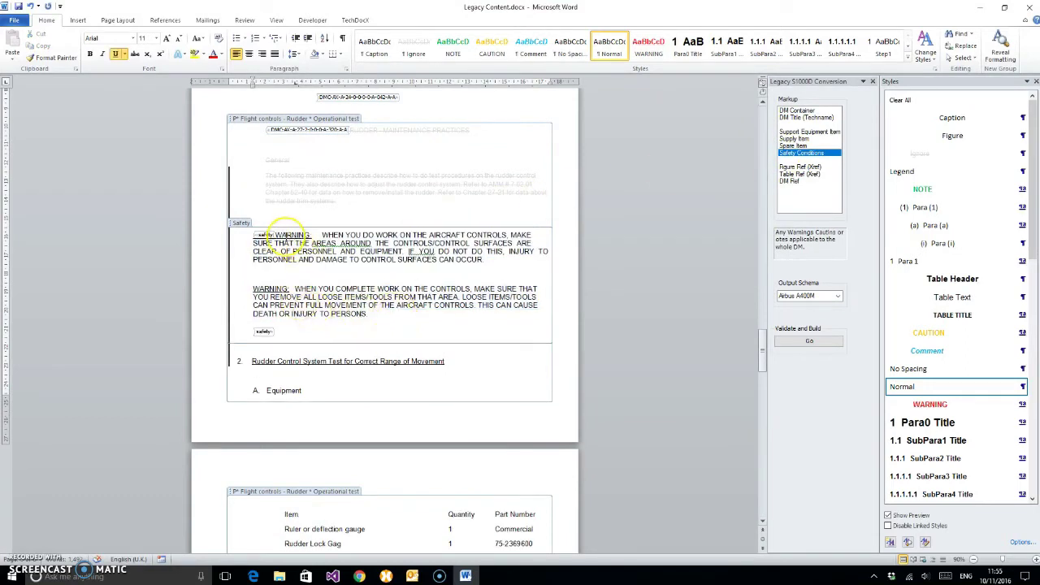
left_click_drag(276, 221, 369, 316)
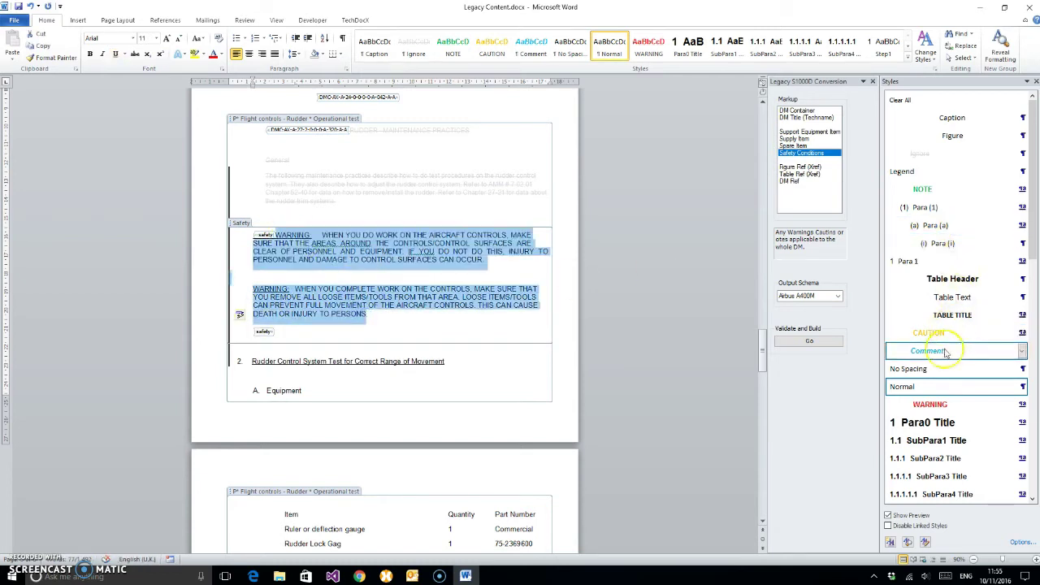
left_click(940, 404)
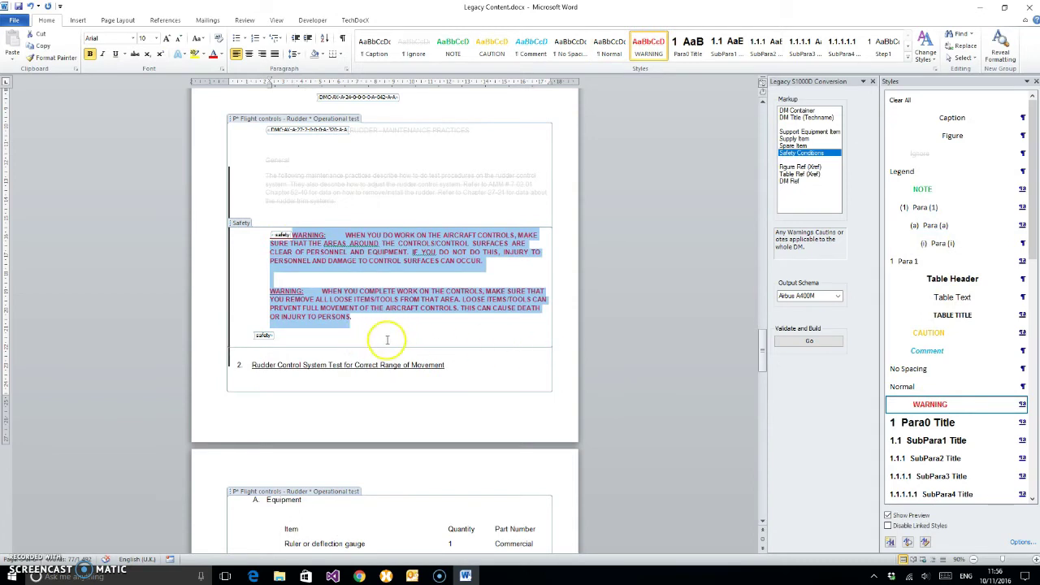
- Apply Ignore to the rudder test heading, the Equipment heading and the table header row
scroll(390, 339, "down", 3)
scroll(390, 340, "down", 2)
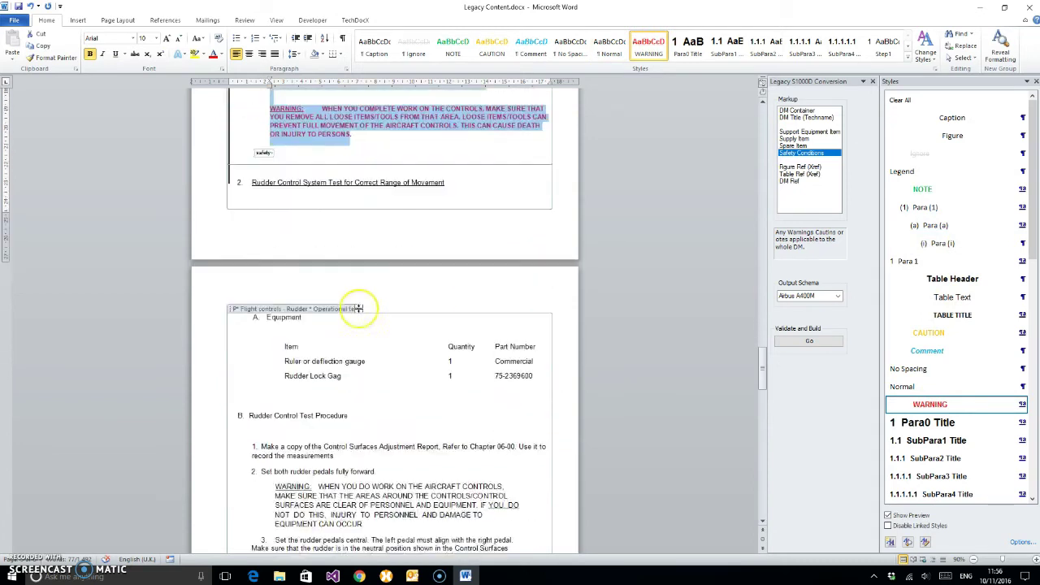
left_click(266, 182)
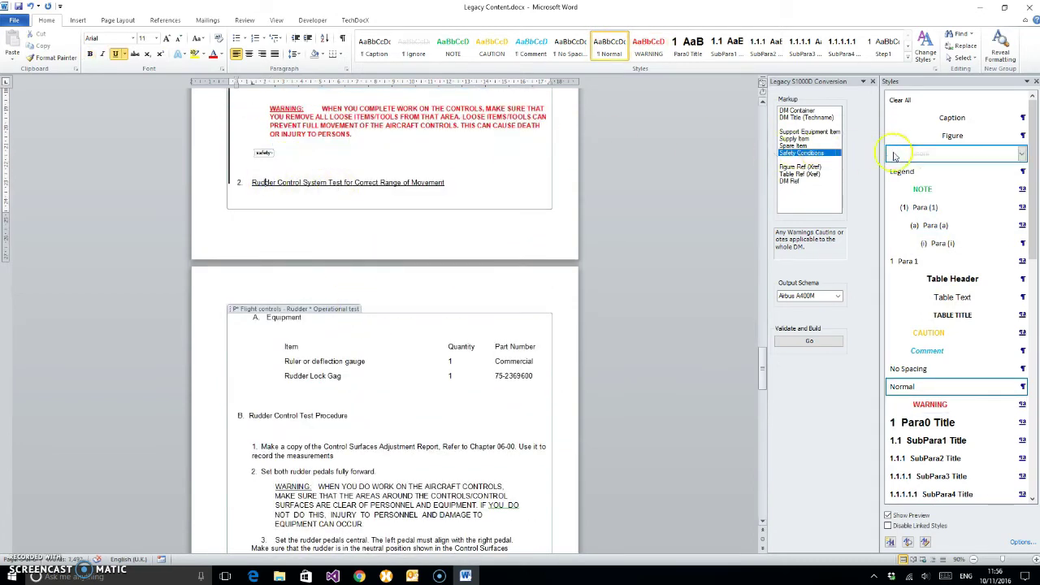
left_click(927, 154)
left_click(286, 317)
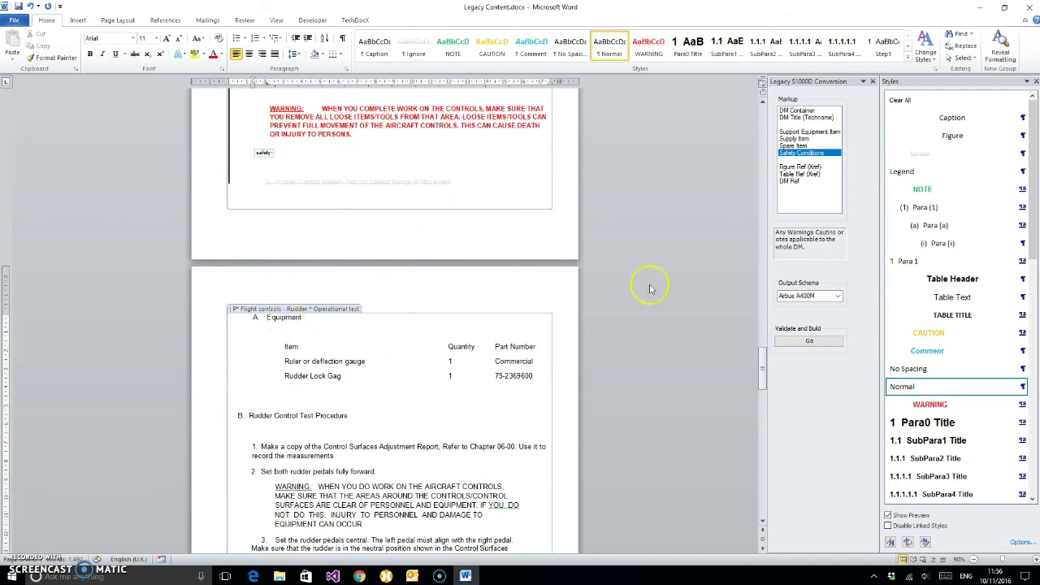
left_click(931, 153)
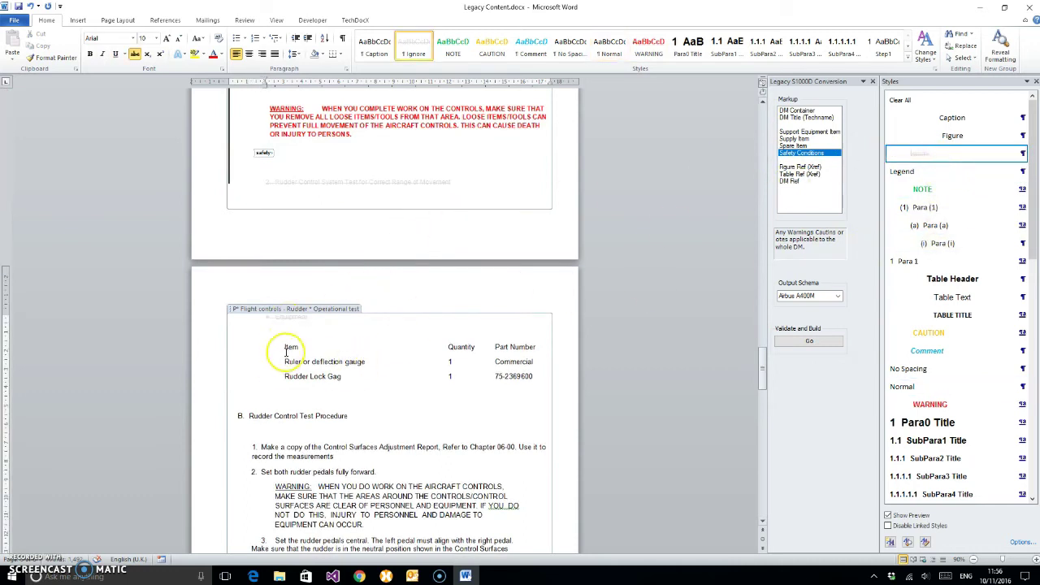
left_click_drag(282, 348, 540, 347)
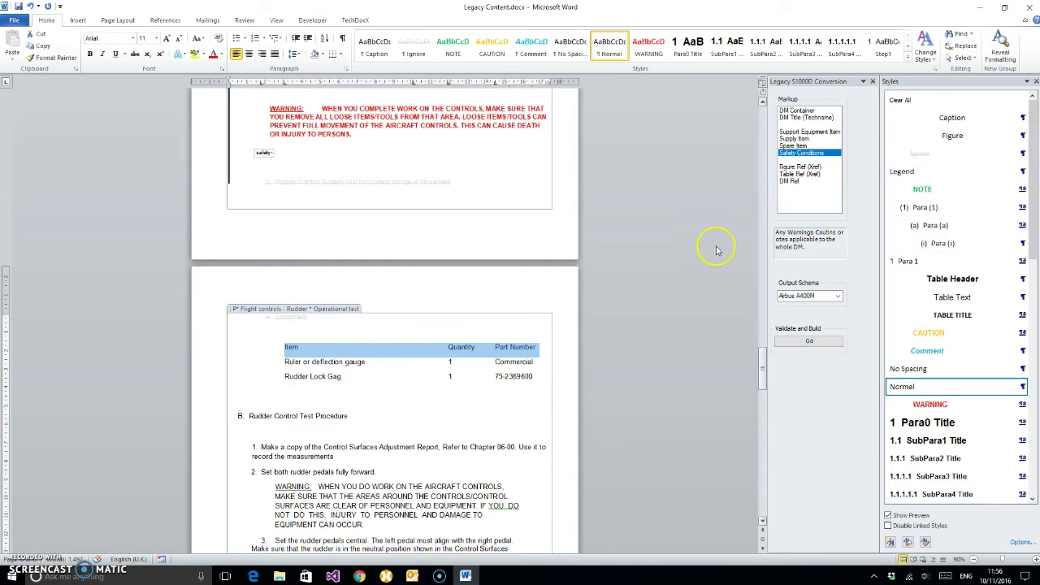
left_click(930, 153)
scroll(373, 392, "down", 2)
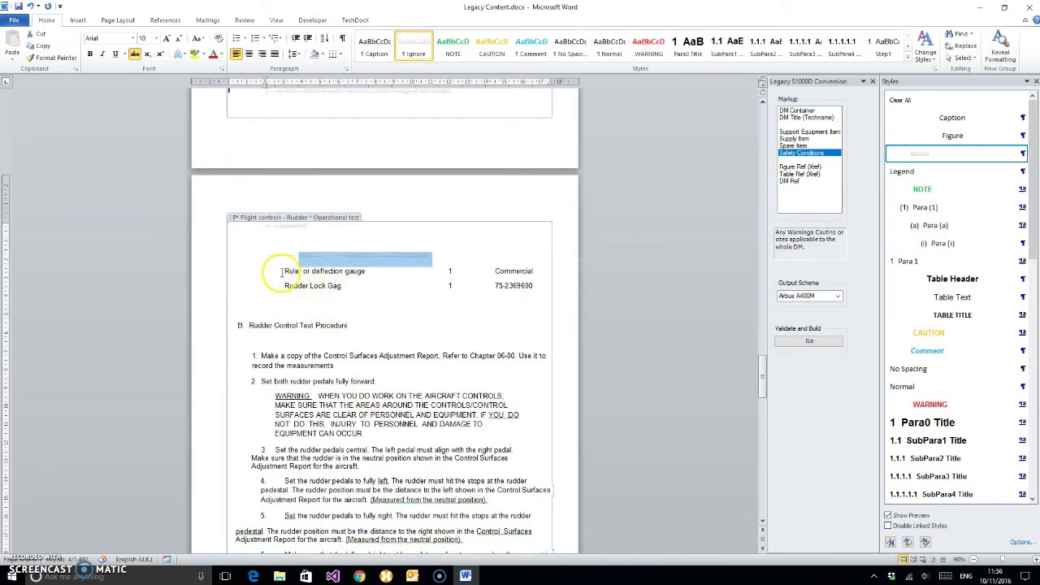
left_click_drag(282, 271, 537, 270)
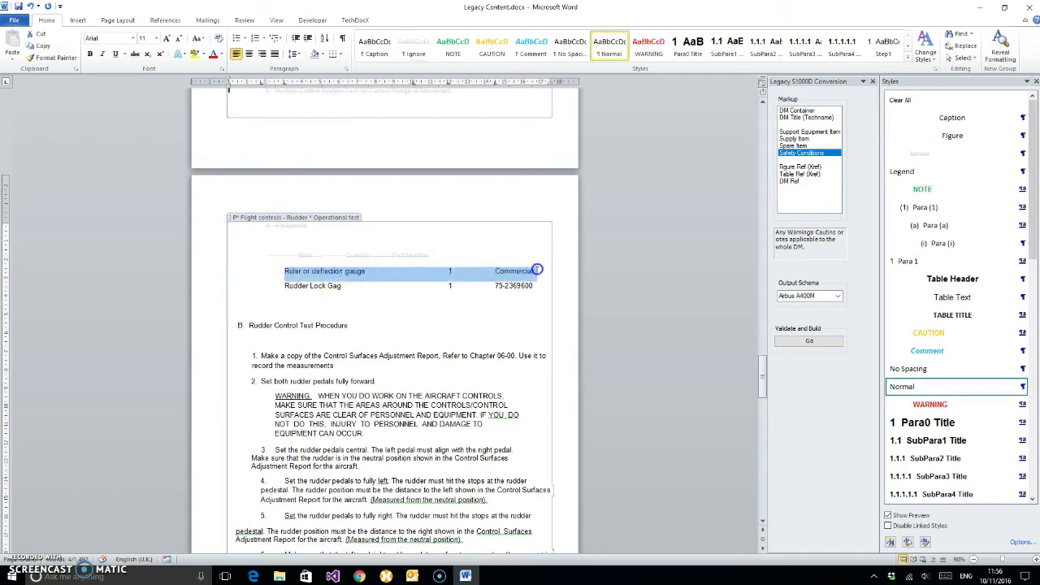
- Tag the Ruler or deflection gauge row as support equipment with nomenclature, Qty and part number Commercial
double_click(792, 132)
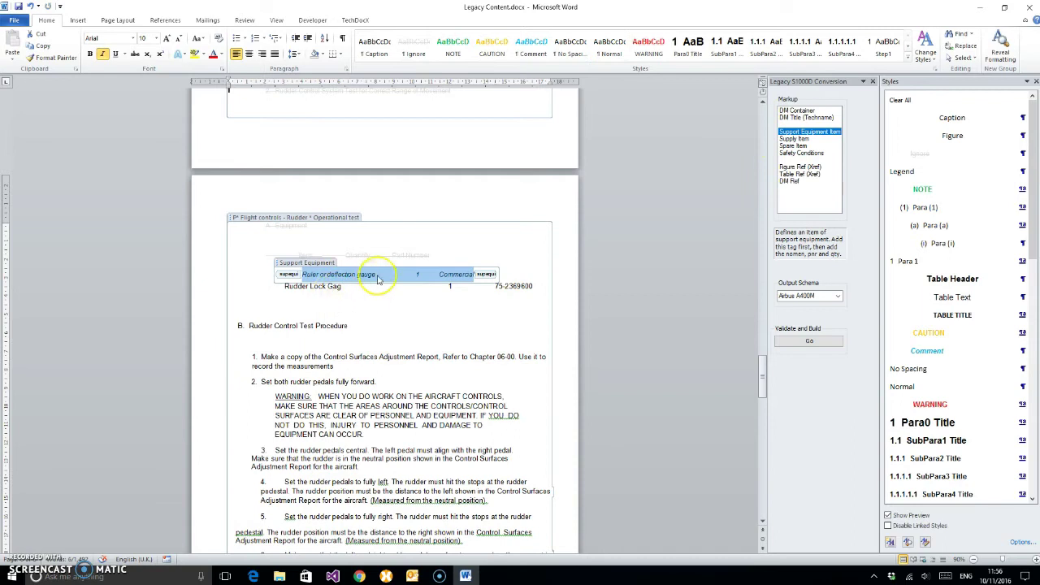
left_click_drag(376, 276, 301, 276)
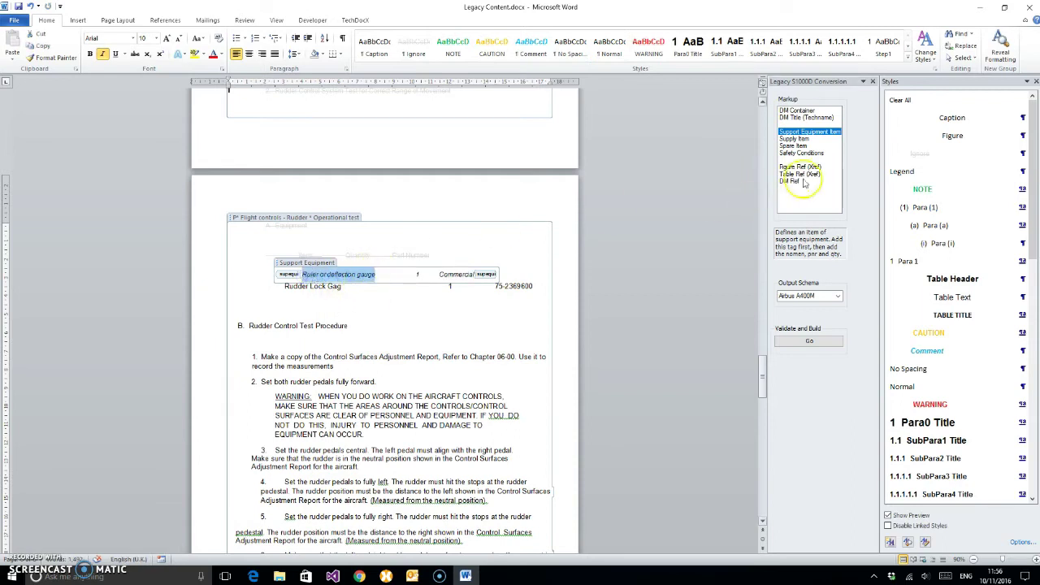
right_click(795, 132)
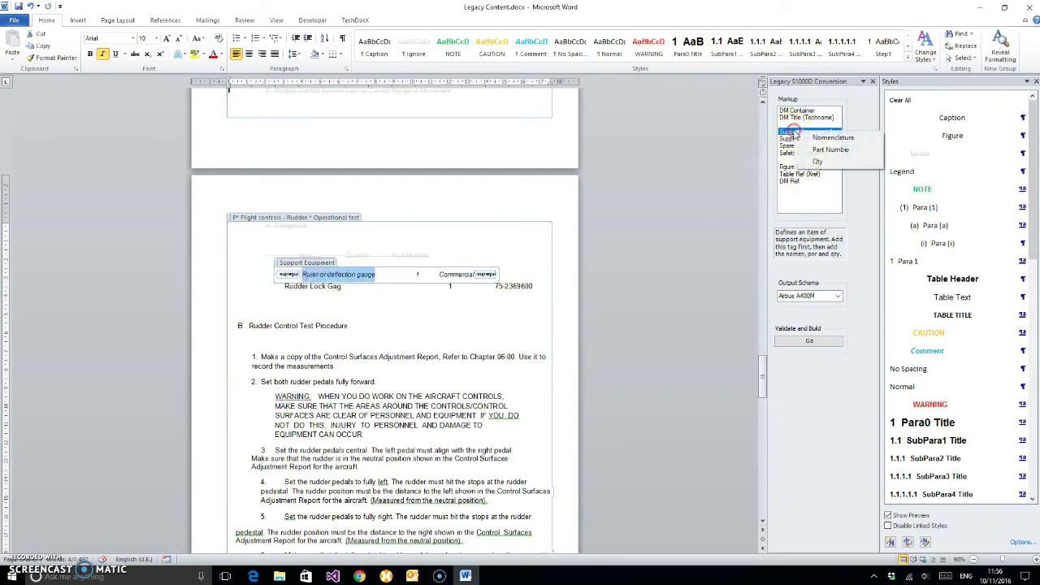
left_click(829, 140)
left_click(463, 273)
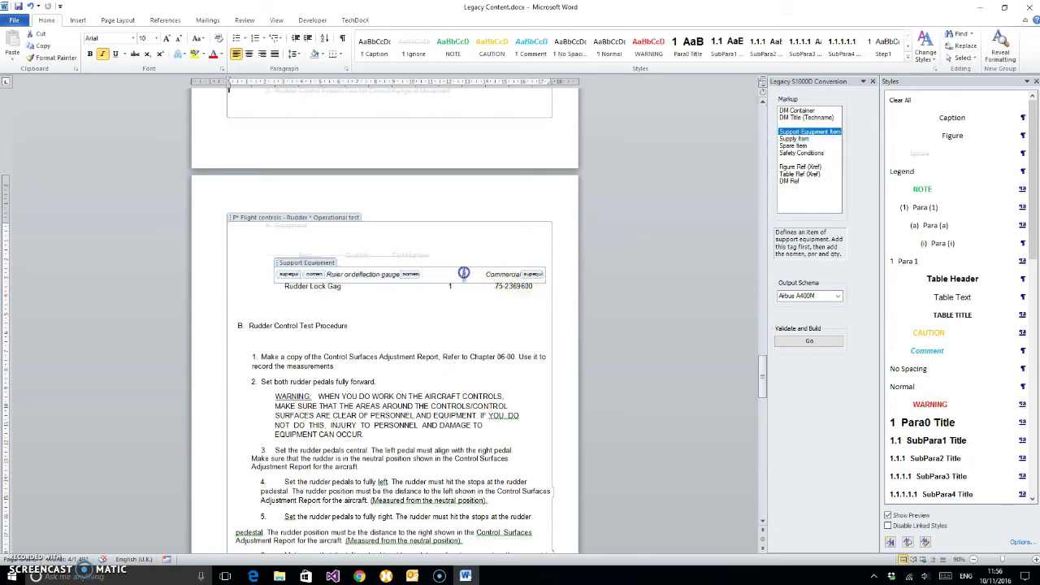
left_click(805, 121)
right_click(801, 136)
left_click(821, 154)
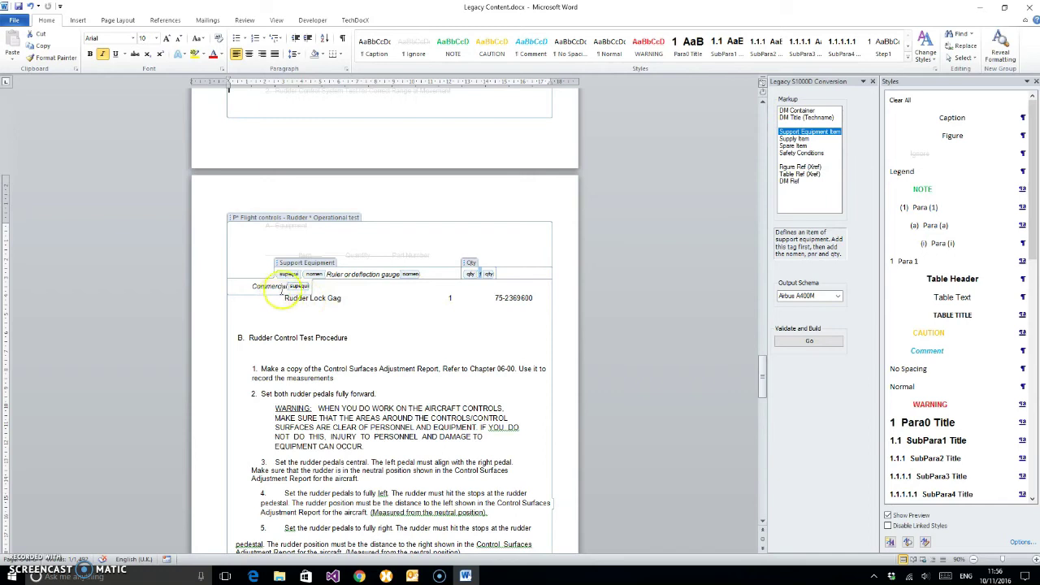
left_click_drag(286, 287, 191, 265)
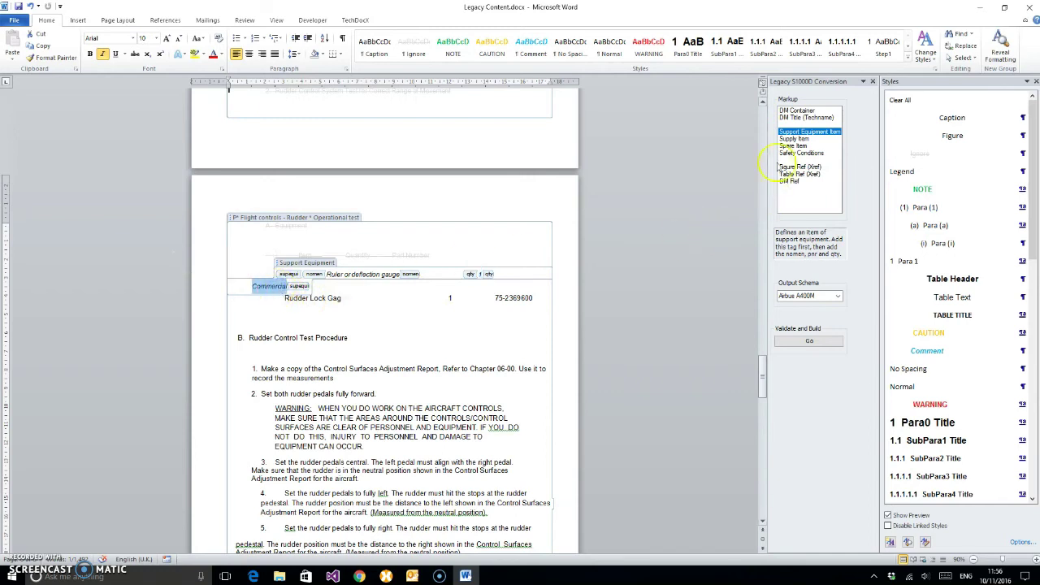
right_click(793, 135)
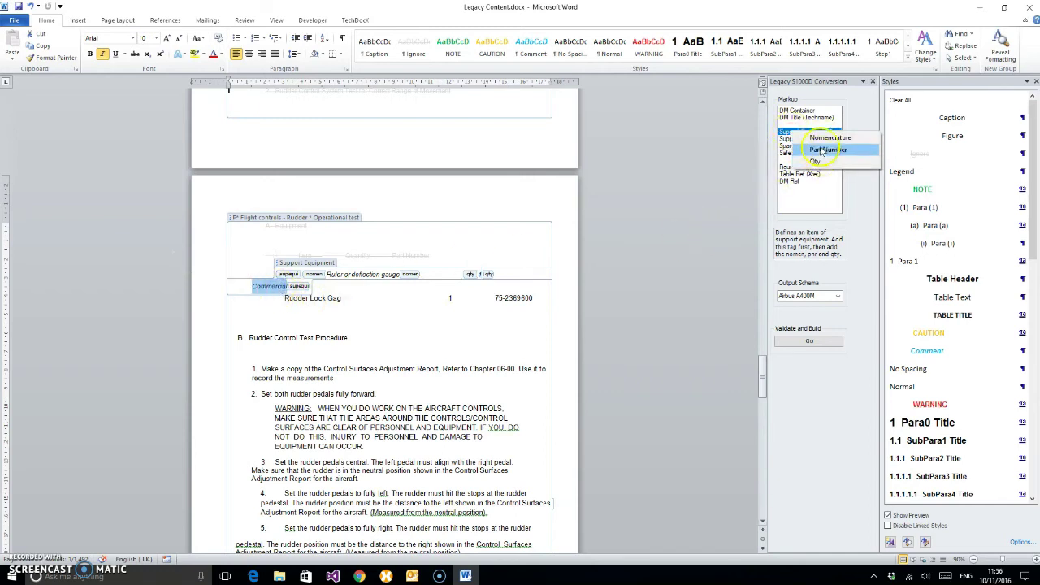
left_click(825, 146)
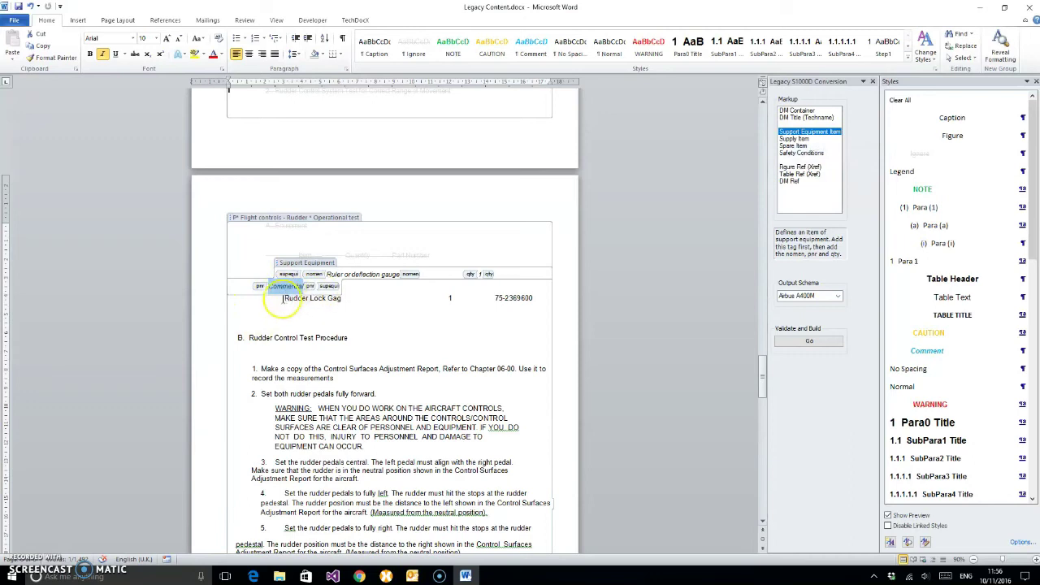
- Tag the Rudder Lock Gag row as support equipment, marking its nomenclature and quantity
left_click_drag(283, 298, 541, 299)
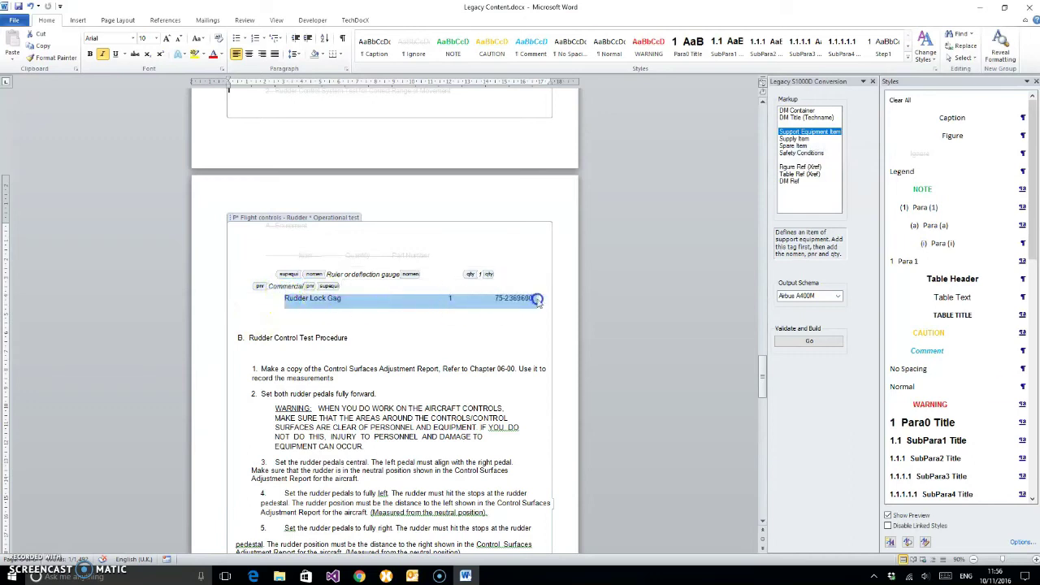
double_click(792, 131)
left_click(356, 300)
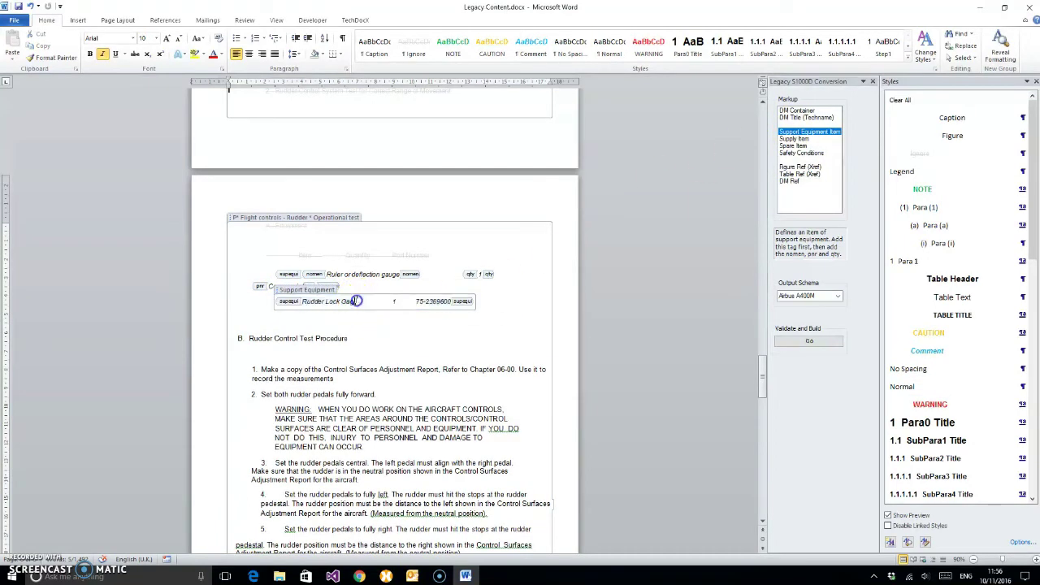
mouse_move(304, 301)
left_mouse_down()
mouse_move(351, 301)
mouse_move(308, 302)
left_mouse_up()
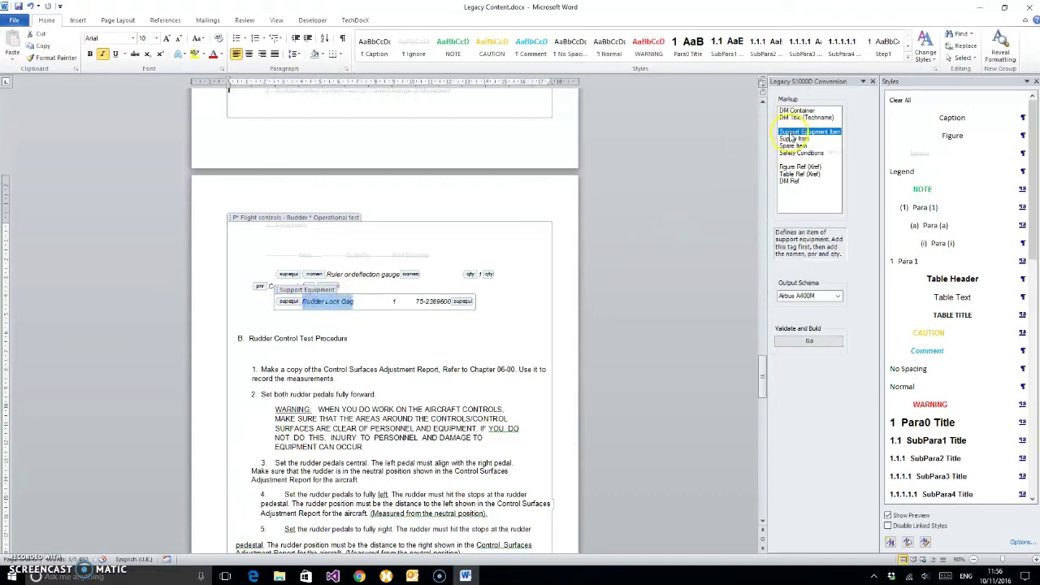
double_click(793, 135)
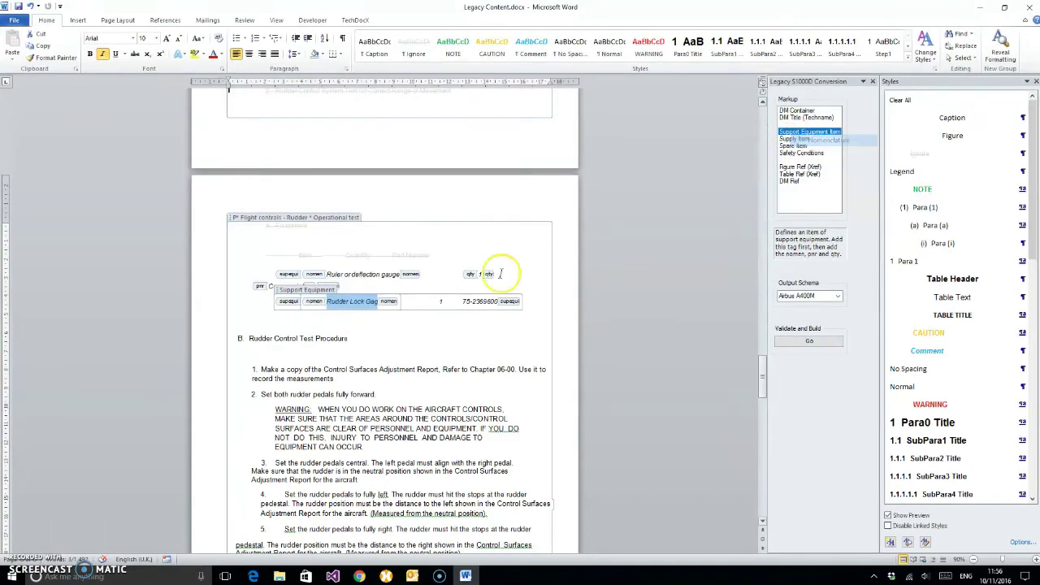
left_click(442, 300)
double_click(785, 133)
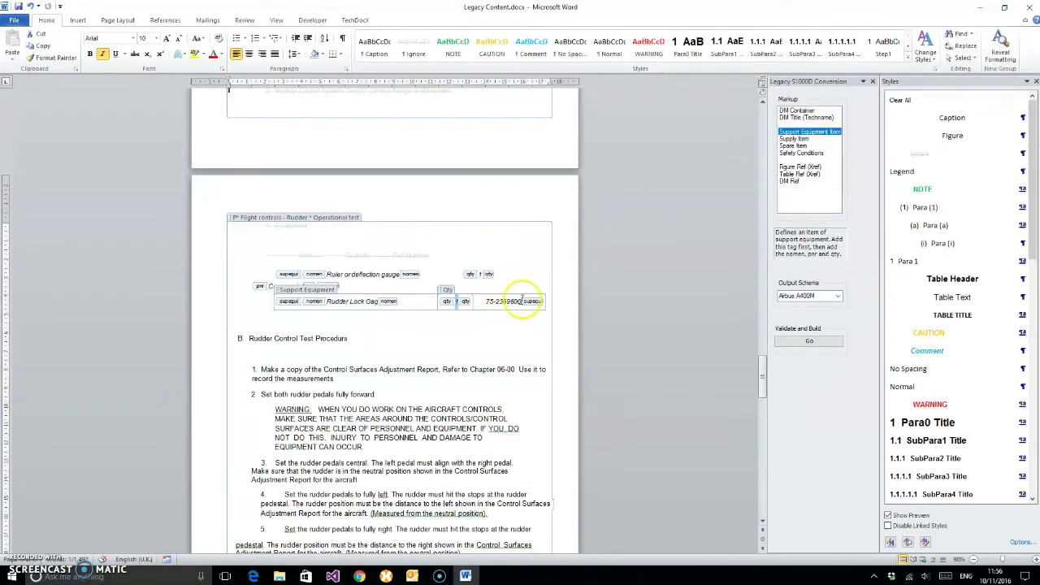
left_click_drag(521, 302, 487, 301)
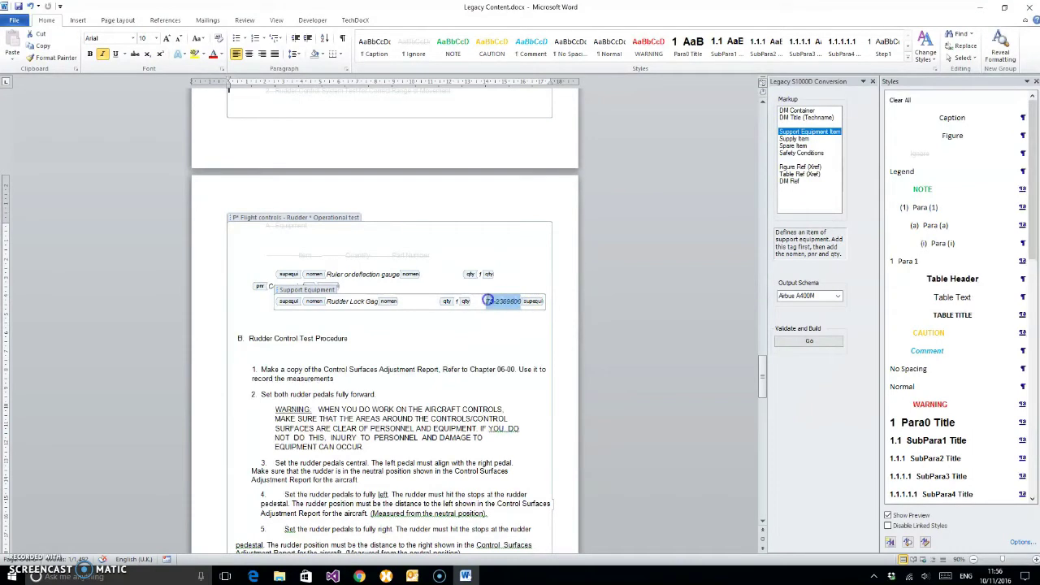
right_click(813, 138)
- Tag 75-2369600 as the part number and give the test procedure heading the Step1 style
left_click(841, 150)
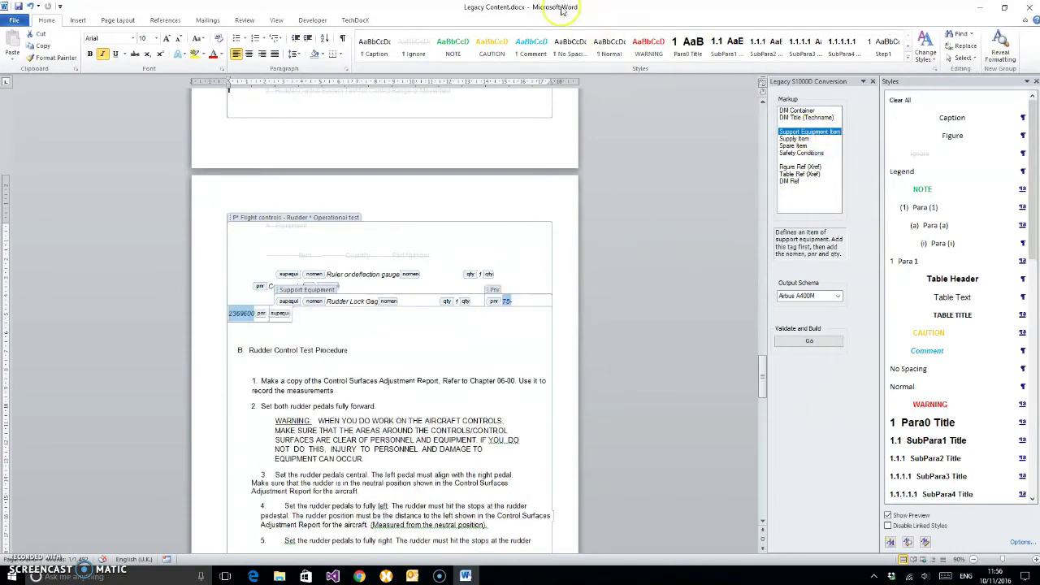
scroll(366, 375, "down", 2)
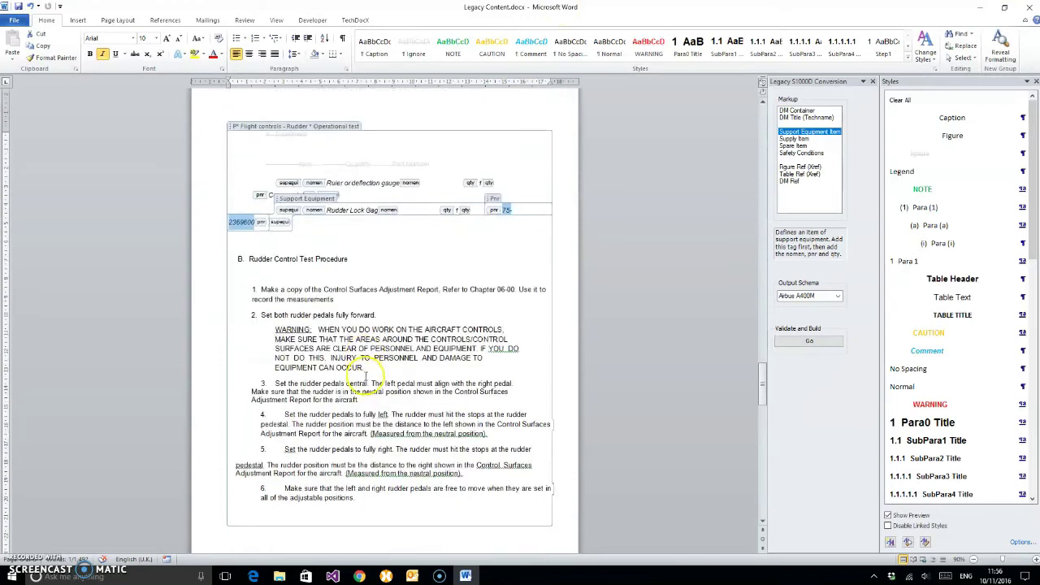
scroll(366, 375, "down", 1)
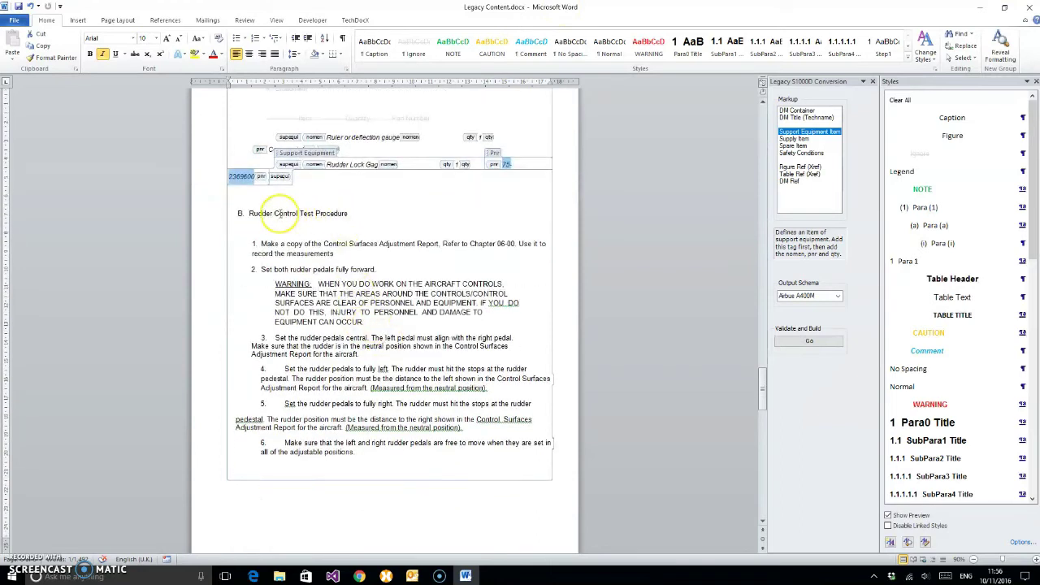
left_click(252, 213)
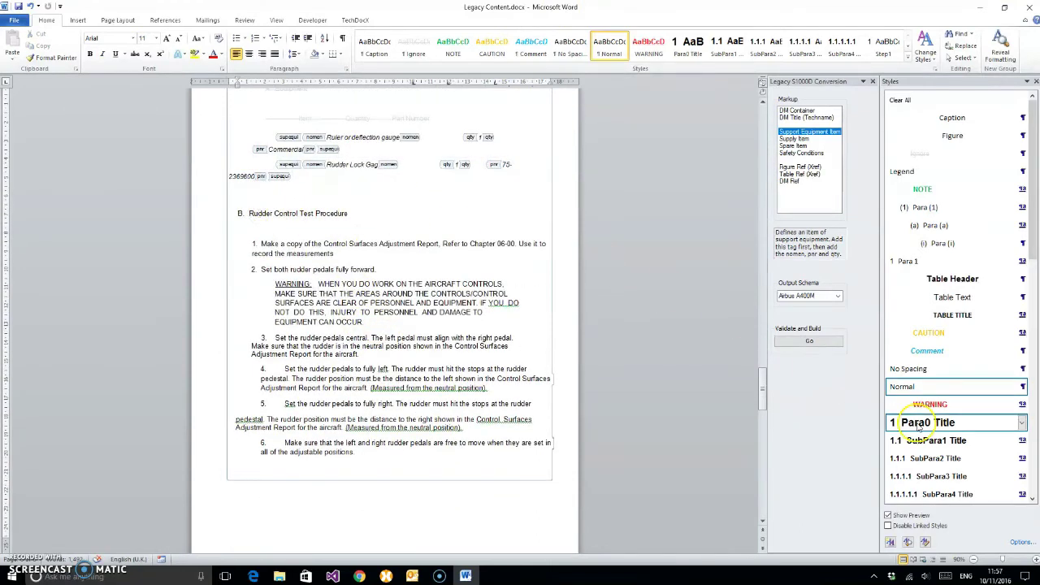
scroll(952, 452, "down", 3)
scroll(952, 452, "down", 3)
left_click(906, 190)
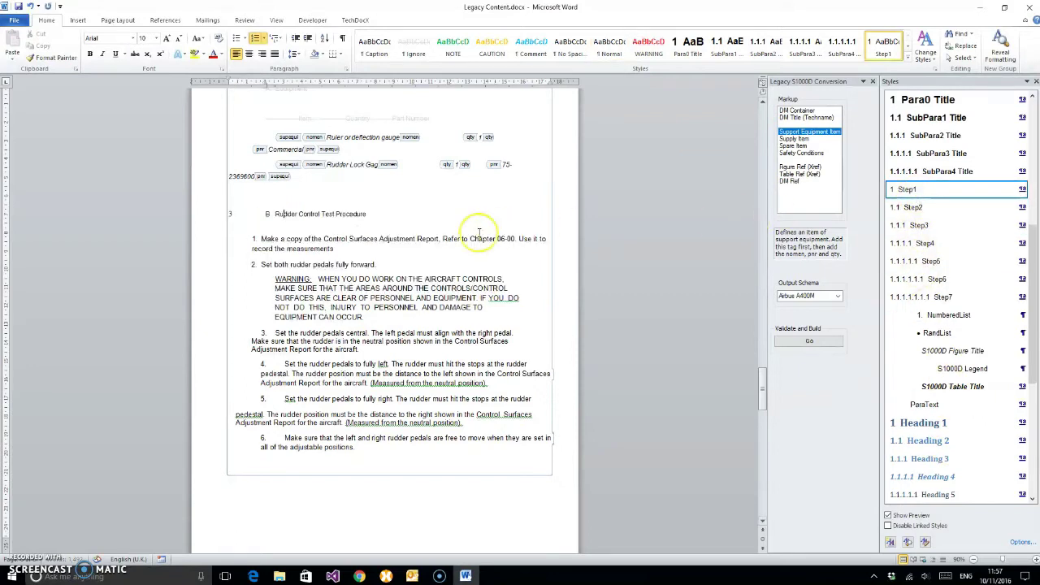
- Give test steps 1 and 2 the Step2 style
left_click(311, 244)
left_click(912, 207)
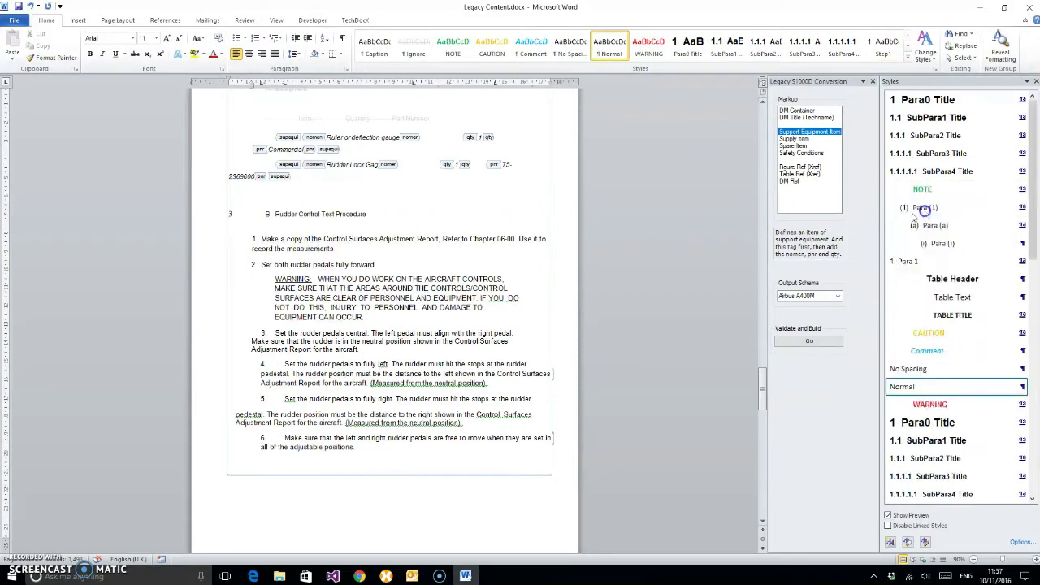
left_click(339, 256)
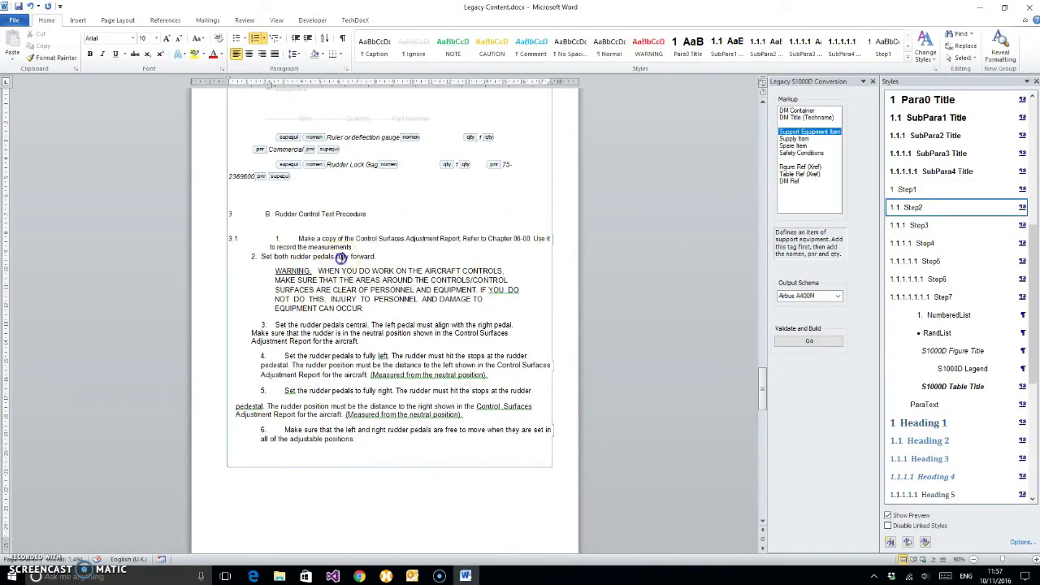
left_click(912, 208)
- Apply the WARNING style to the rudder warning paragraph
left_click(335, 284)
scroll(967, 207, "up", 3)
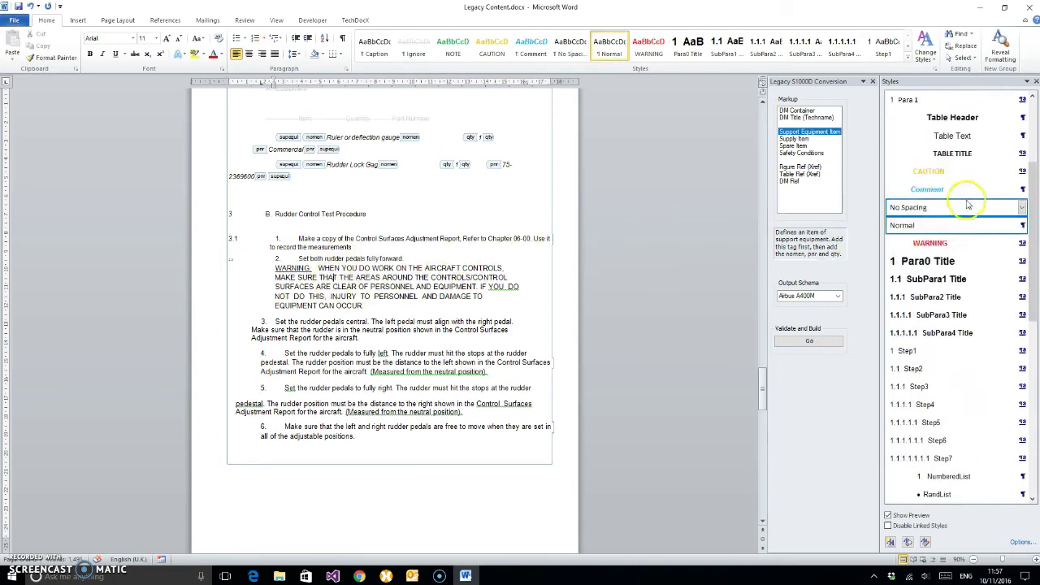
left_click(973, 245)
- Give test steps 3 through 6 the Step2 style
scroll(441, 255, "down", 1)
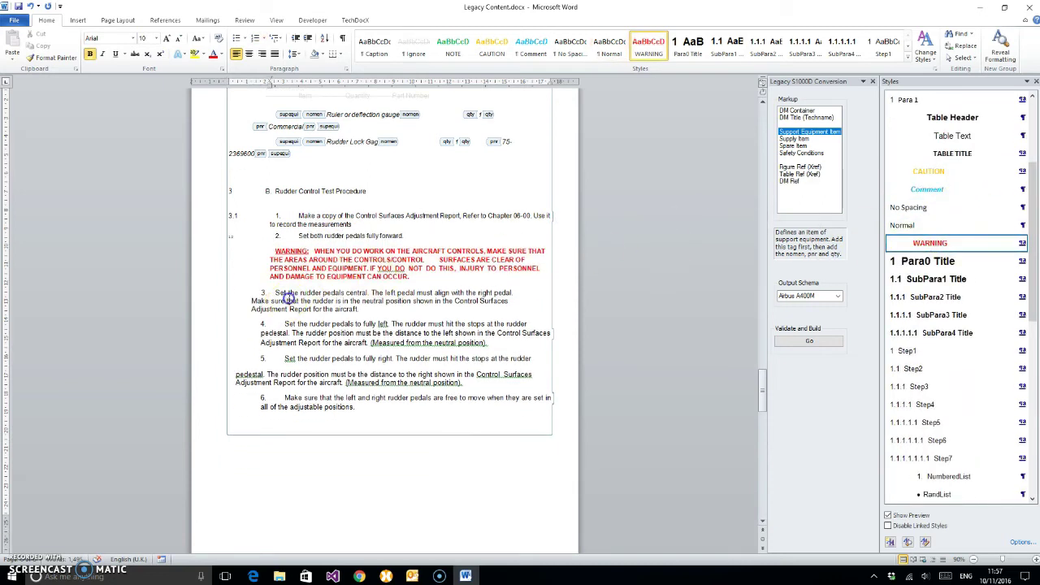
left_click(274, 300)
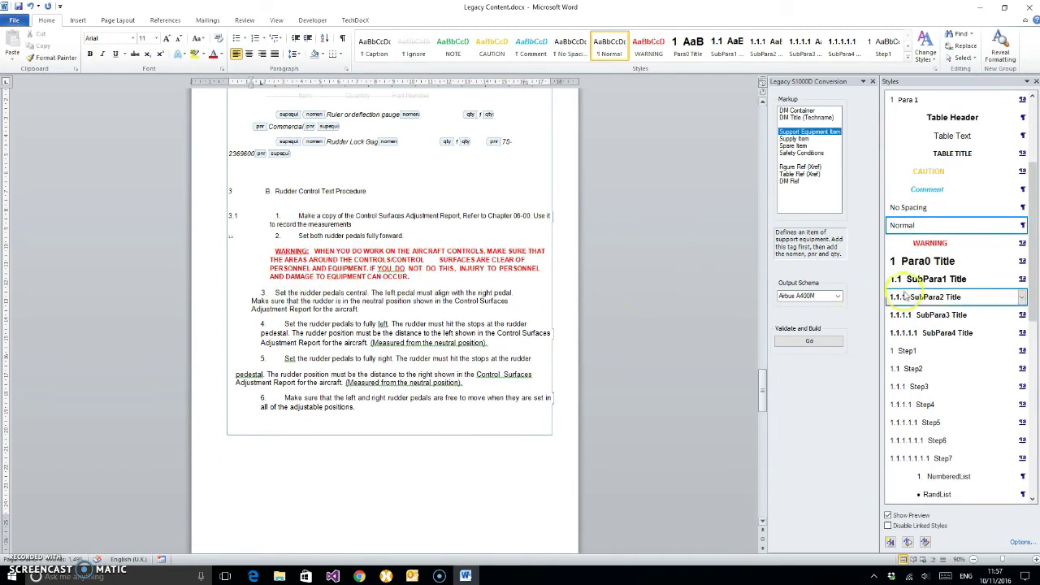
left_click(923, 369)
left_click(390, 325)
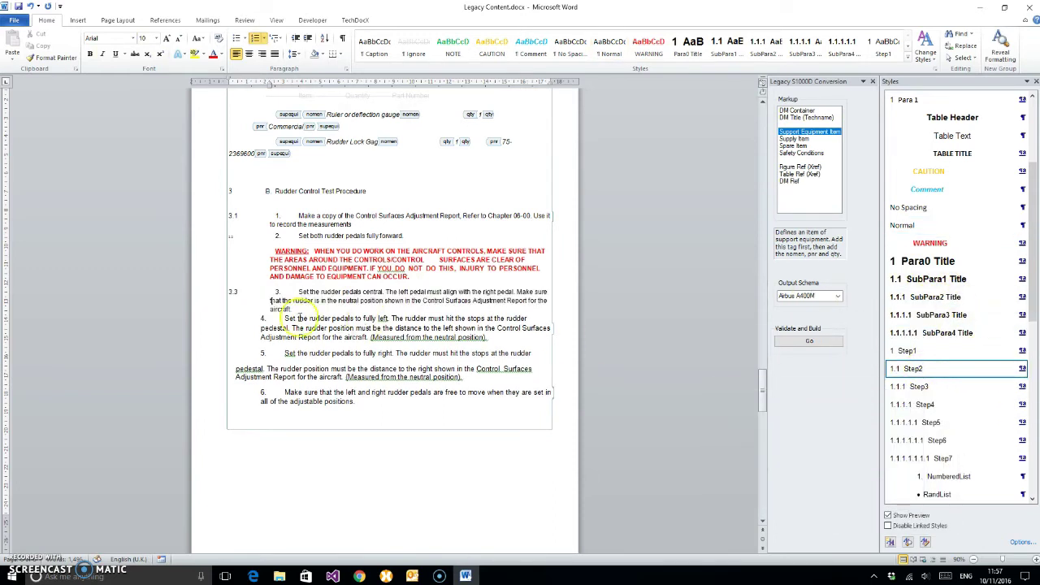
left_click(947, 368)
left_click_drag(285, 347, 355, 396)
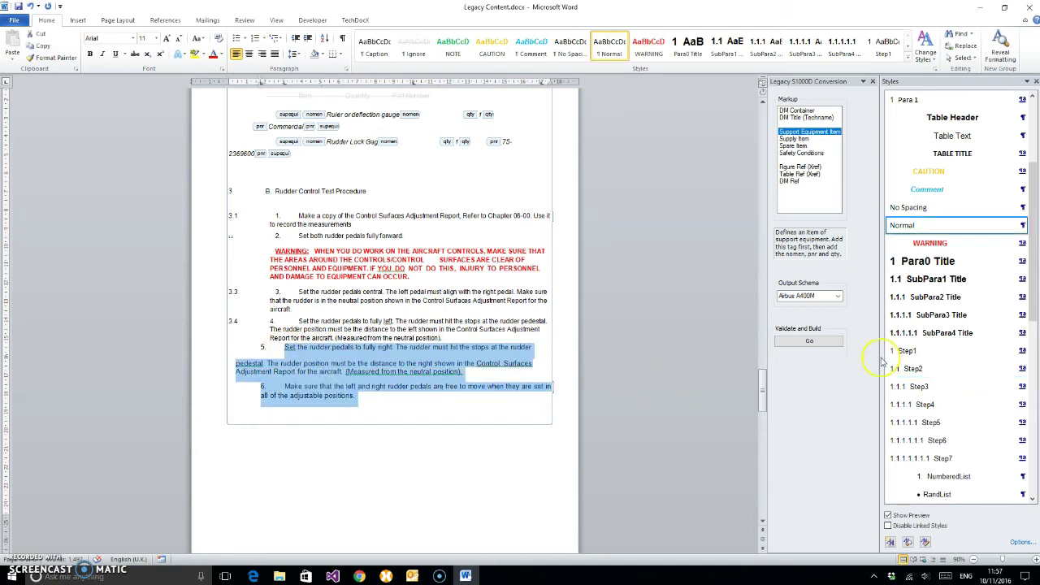
left_click(911, 370)
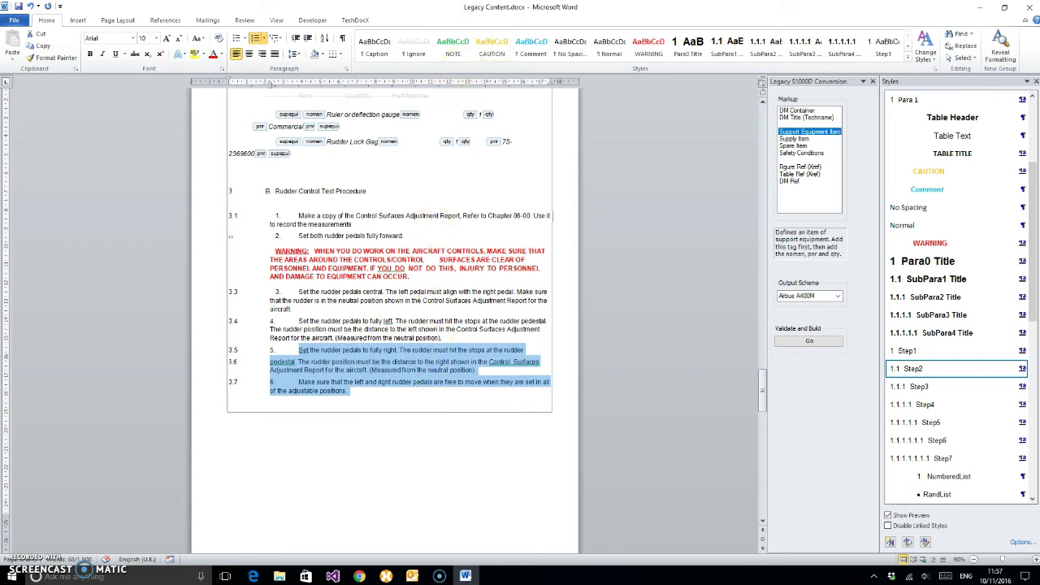
left_click(508, 11)
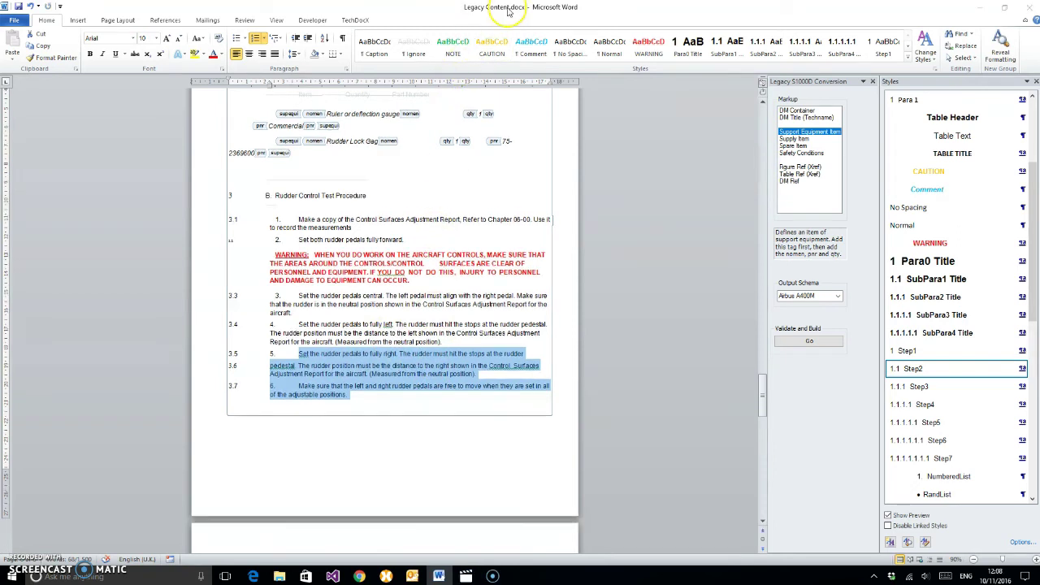
scroll(488, 203, "down", 10)
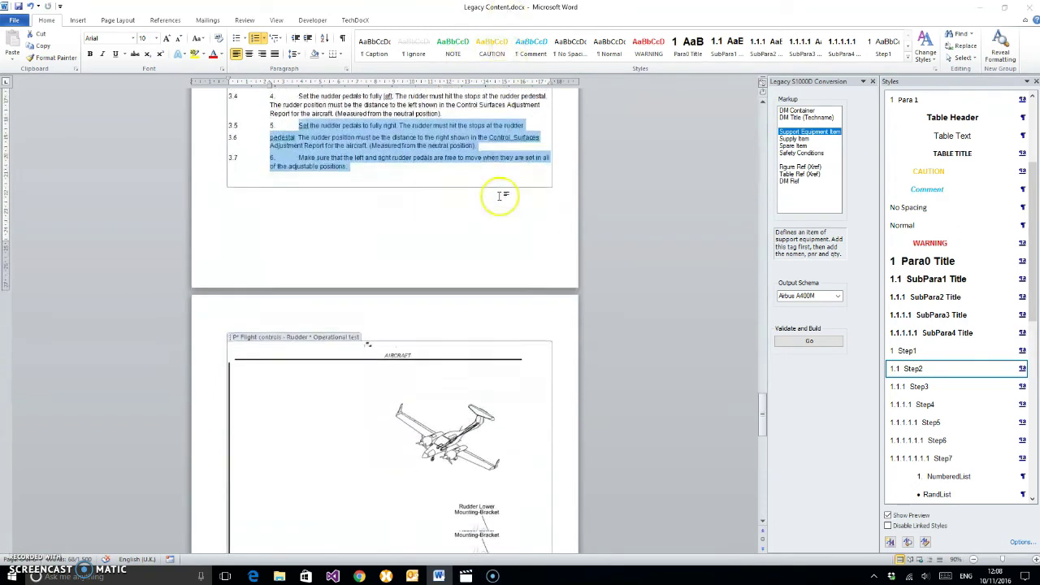
scroll(483, 205, "down", 3)
scroll(484, 206, "up", 3)
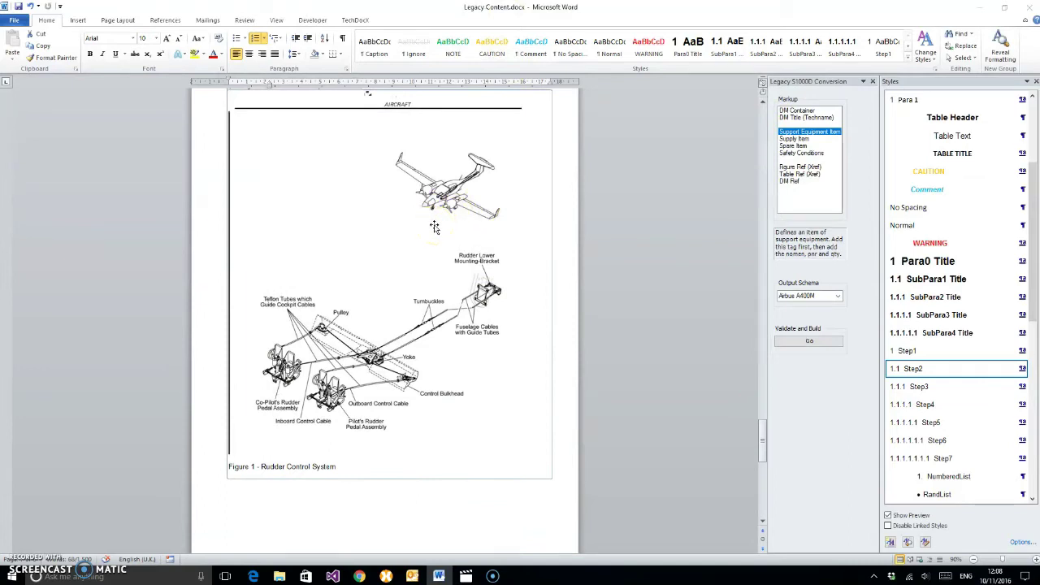
scroll(433, 226, "down", 5)
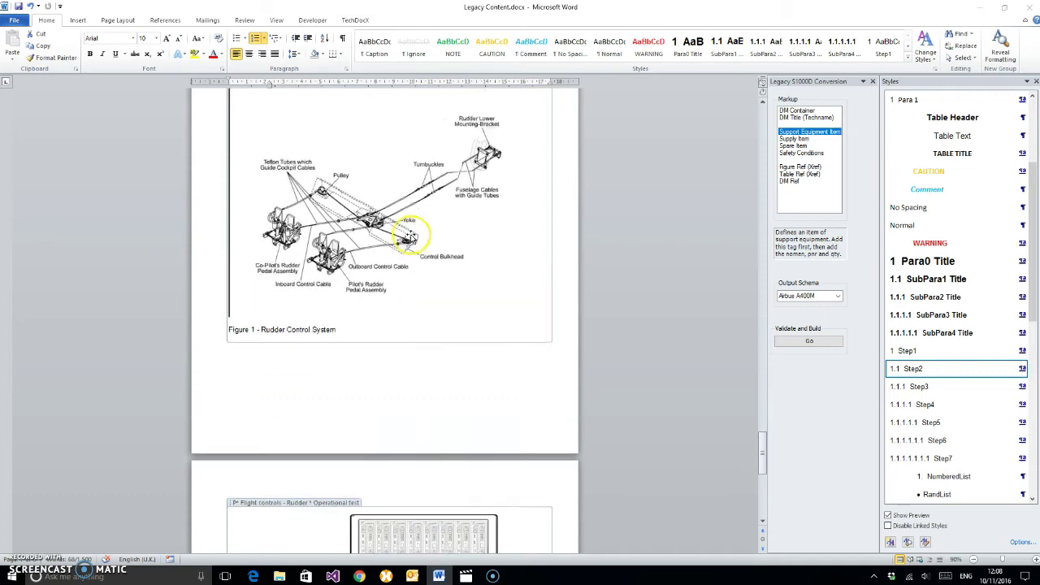
scroll(412, 236, "up", 3)
scroll(411, 236, "down", 2)
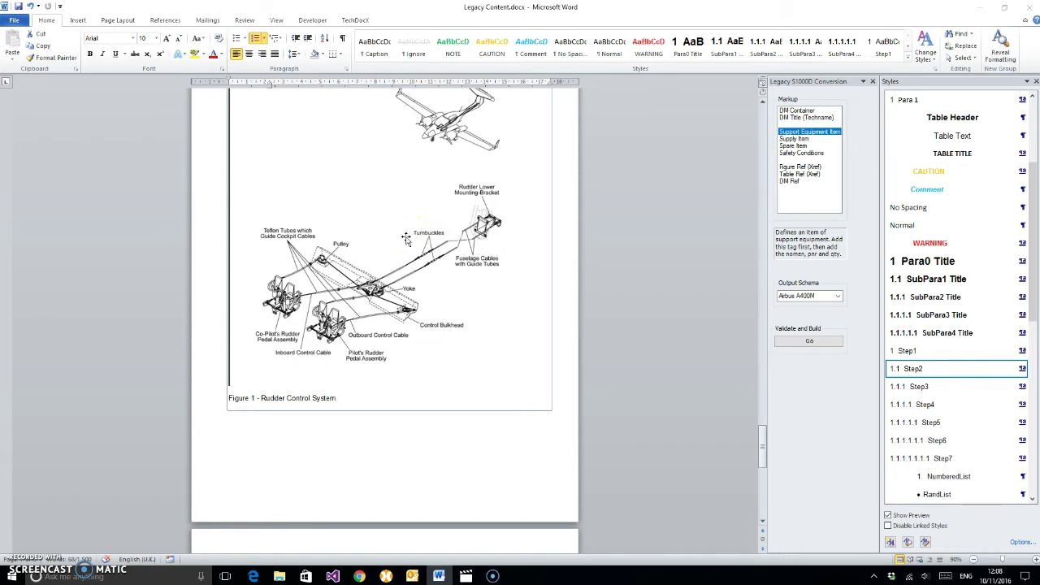
scroll(423, 244, "up", 2)
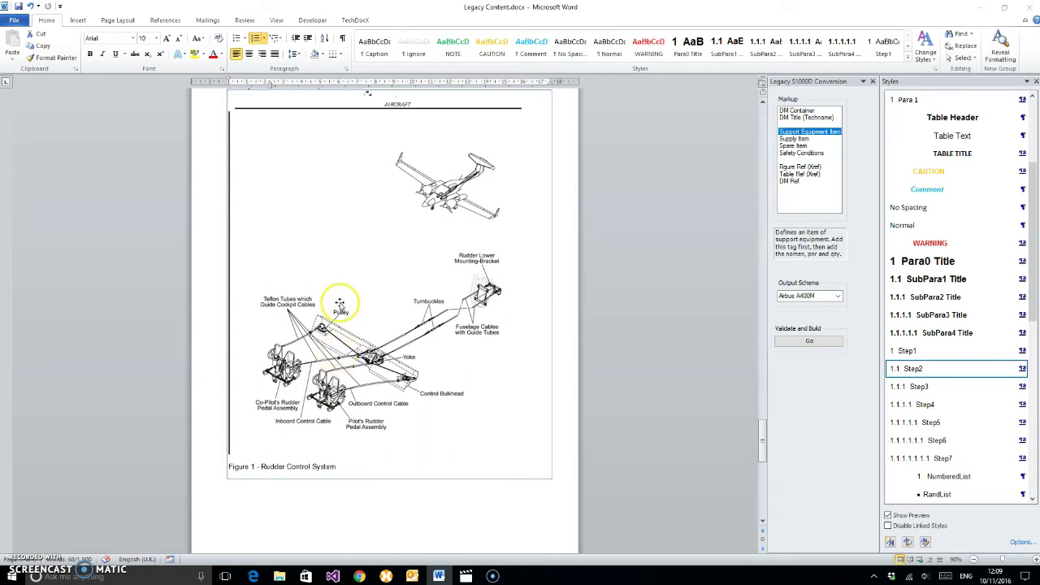
scroll(332, 322, "up", 1)
scroll(331, 322, "down", 1)
scroll(332, 322, "up", 2)
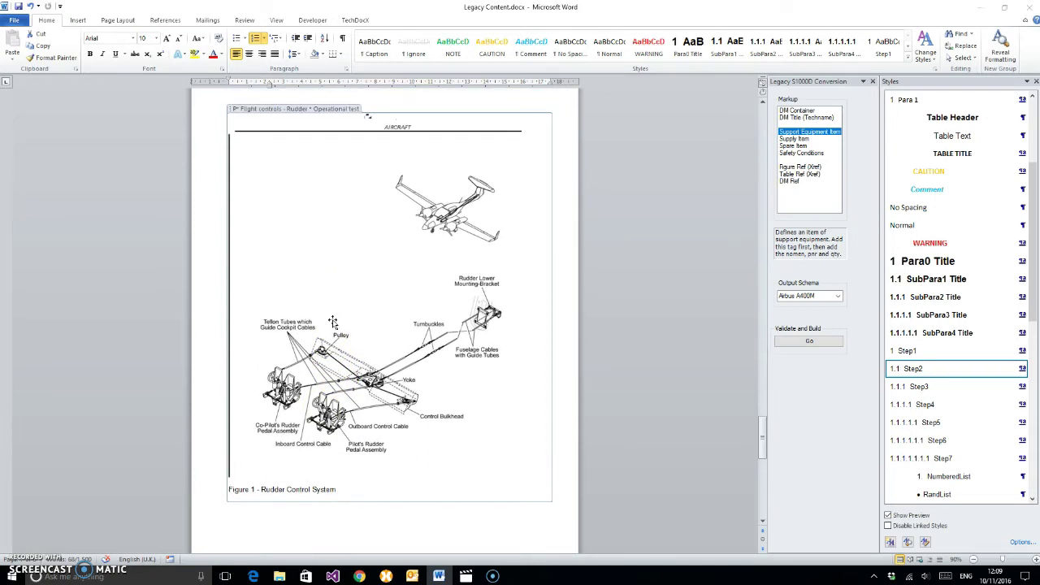
- Apply the S1000D Figure Title style to the Figure 1 - Rudder Control System caption
left_click(287, 490)
scroll(939, 401, "down", 2)
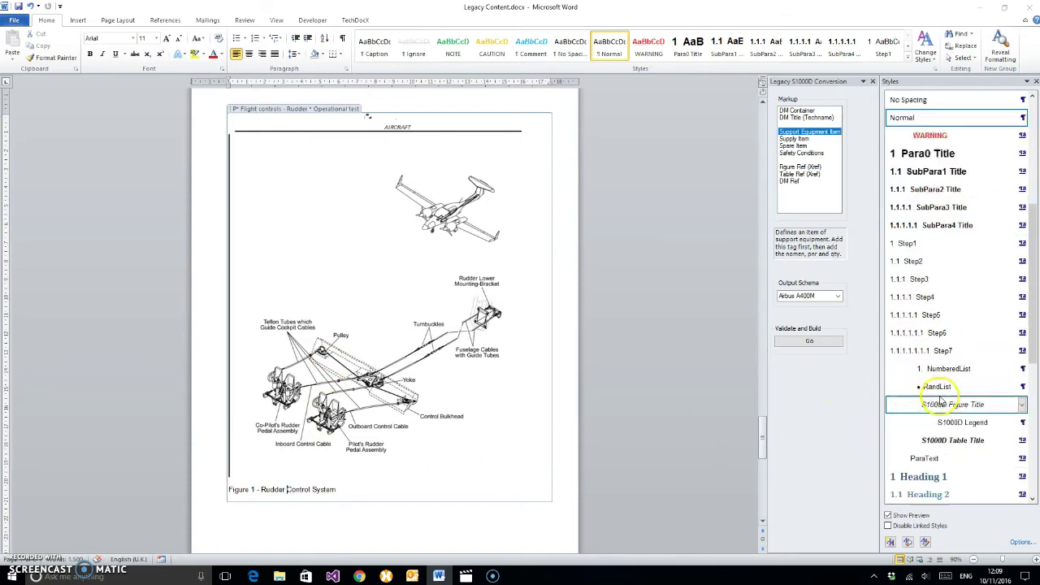
left_click(951, 404)
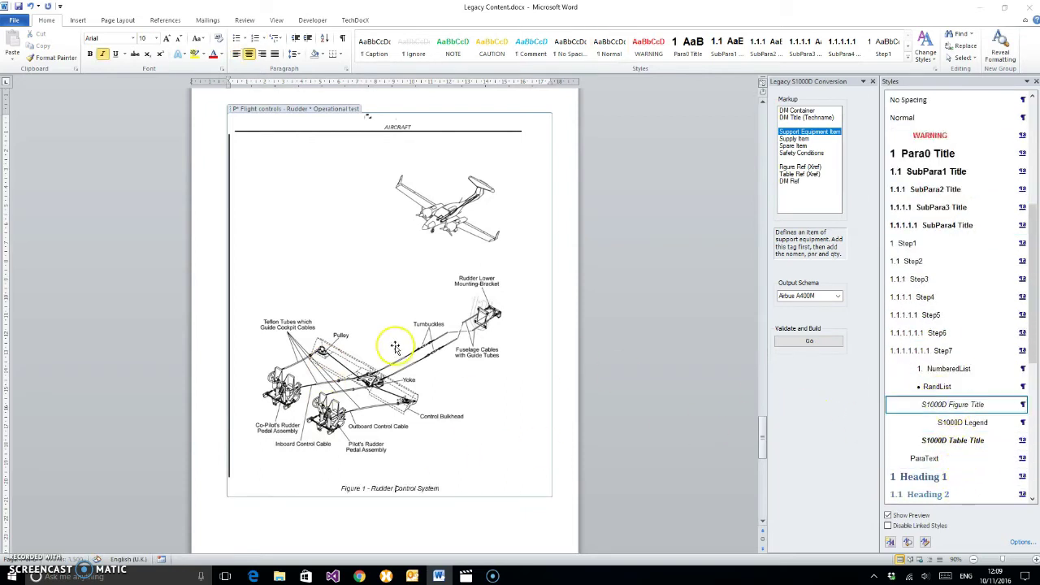
scroll(395, 347, "down", 12)
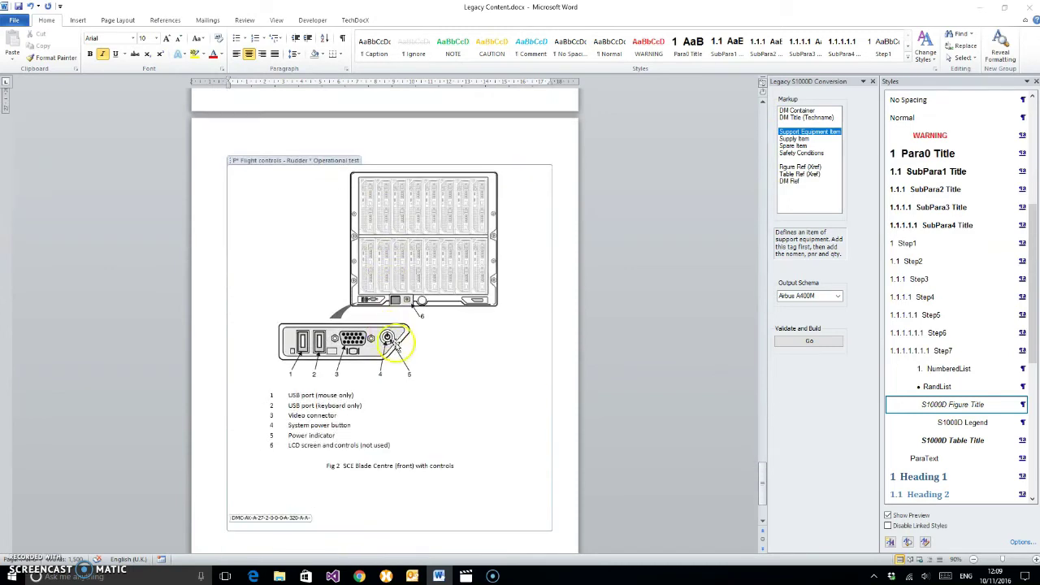
scroll(417, 275, "down", 2)
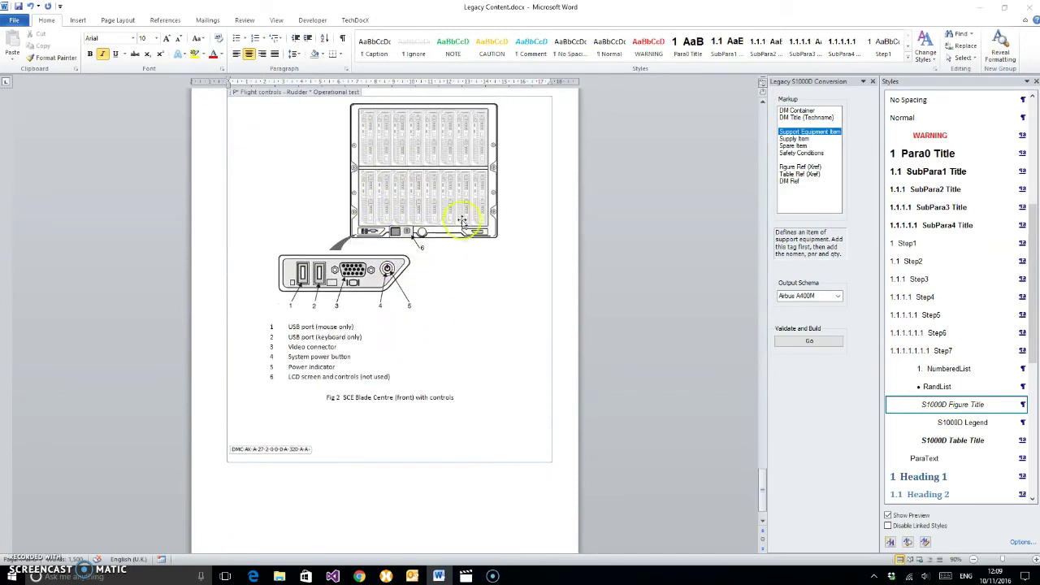
scroll(441, 301, "up", 1)
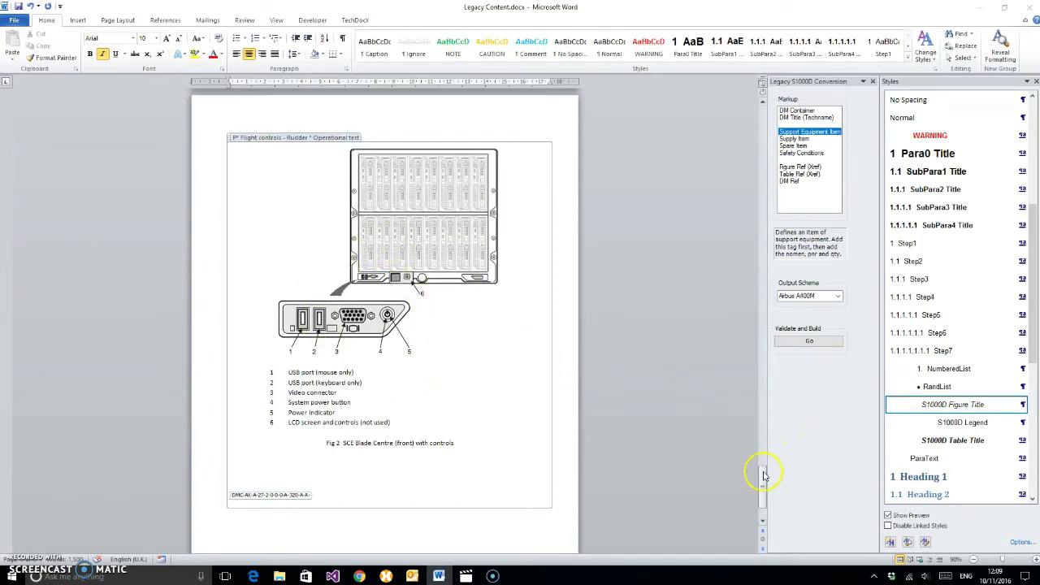
mouse_move(764, 476)
left_mouse_down()
mouse_move(762, 365)
mouse_move(761, 478)
left_mouse_up()
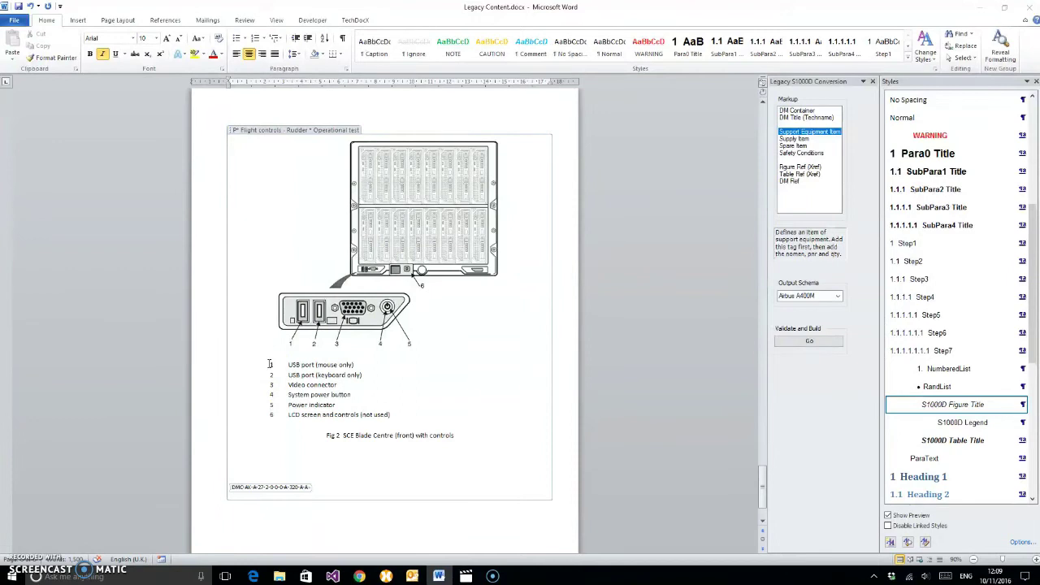
- Apply the S1000D Legend style to the six Fig 2 legend lines and show formatting marks
left_click_drag(268, 363, 393, 414)
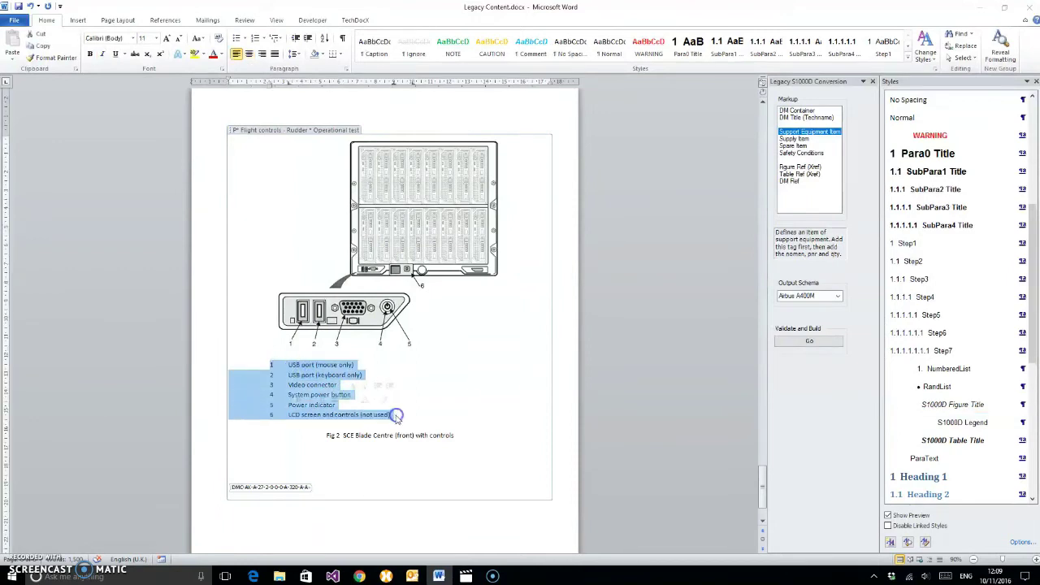
left_click(962, 424)
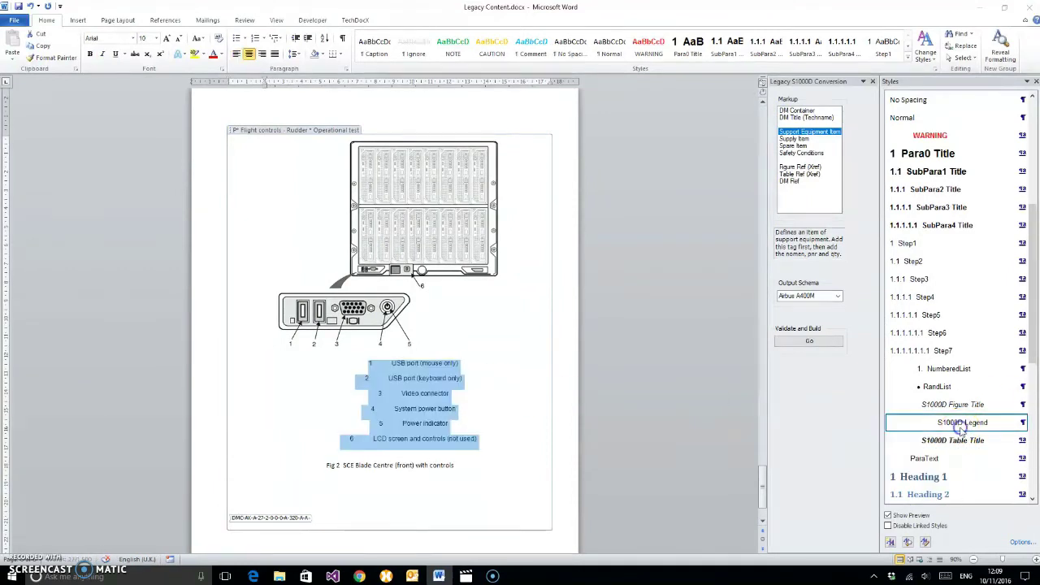
left_click(342, 39)
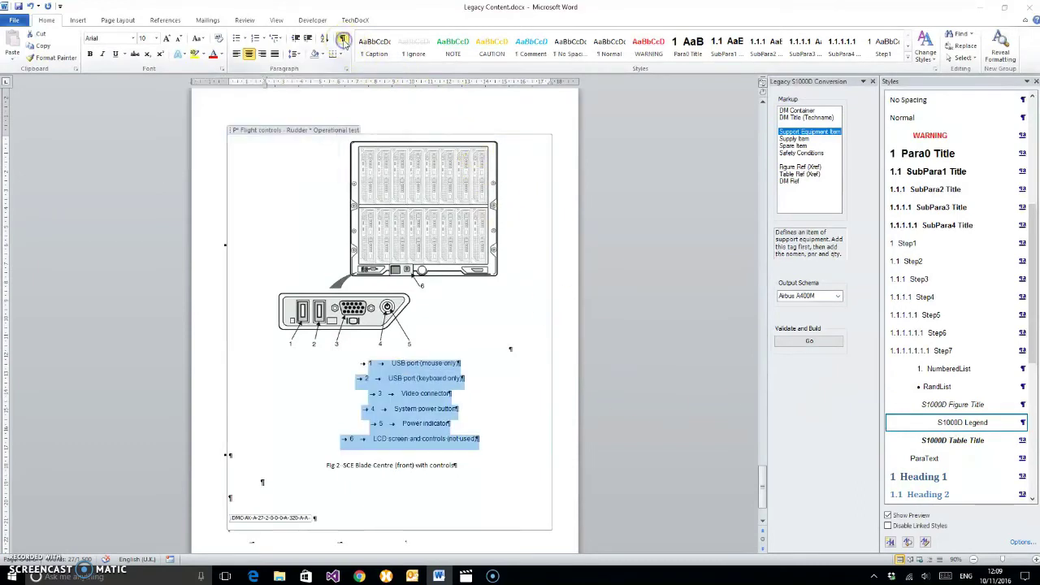
- Delete the leading tabs from the legend items and style the Fig 2 caption as S1000D Figure Title
left_click(368, 364)
key("BackSpace")
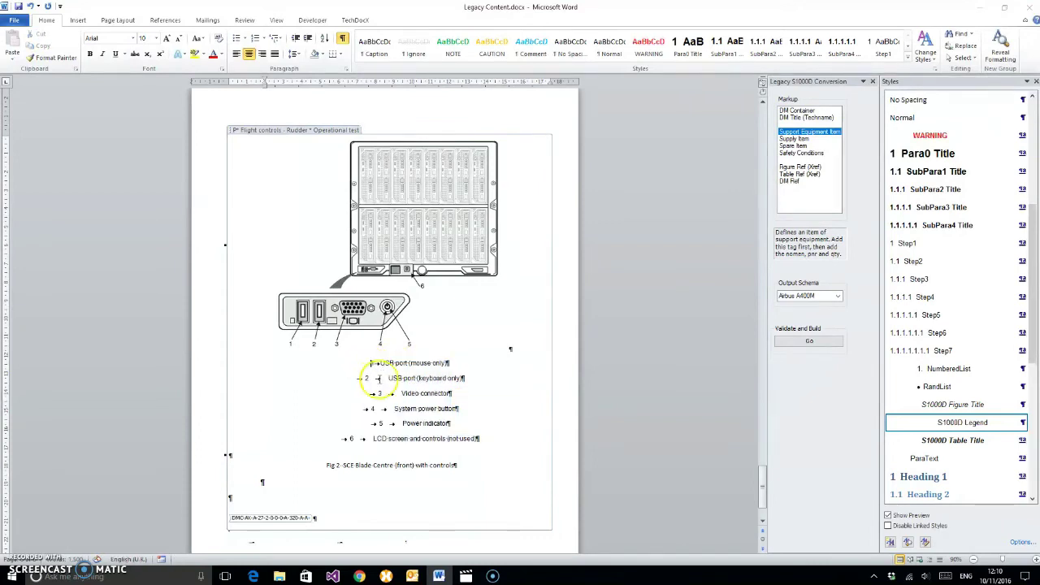
left_click(367, 378)
key("BackSpace")
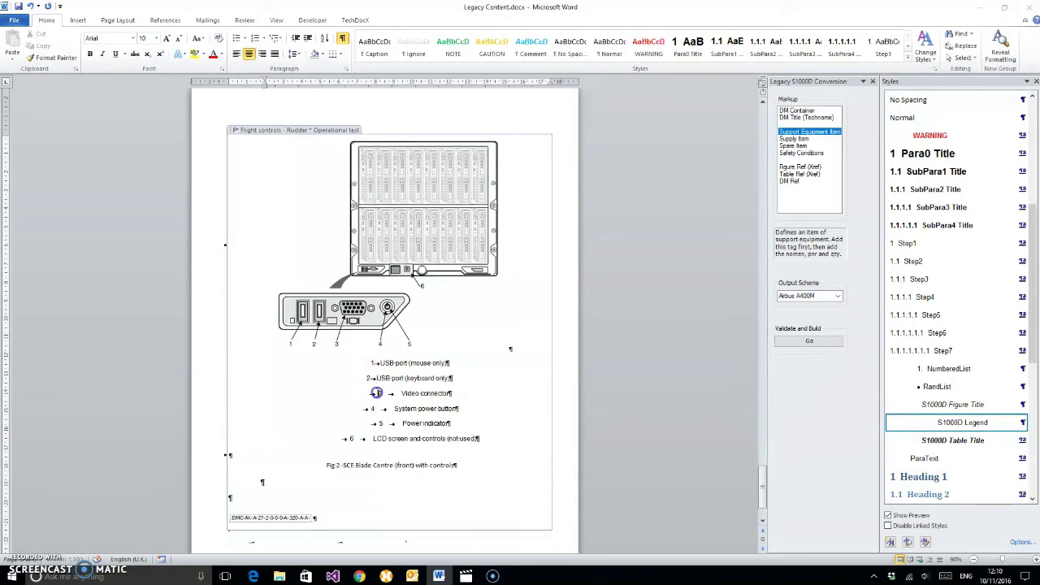
key("BackSpace")
key("BackSpace")
left_click(378, 423)
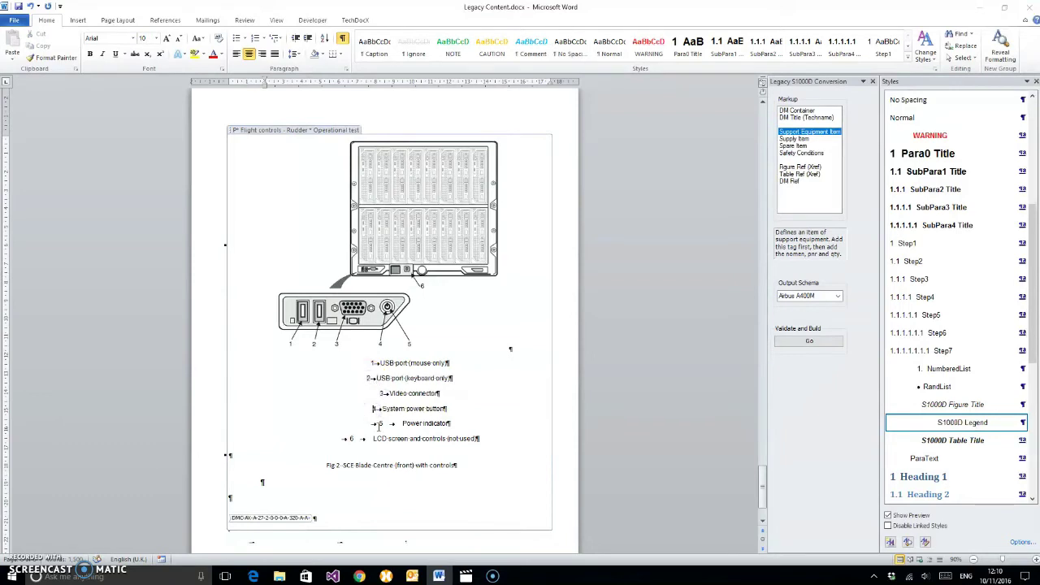
key("BackSpace")
left_click(347, 439)
key("BackSpace")
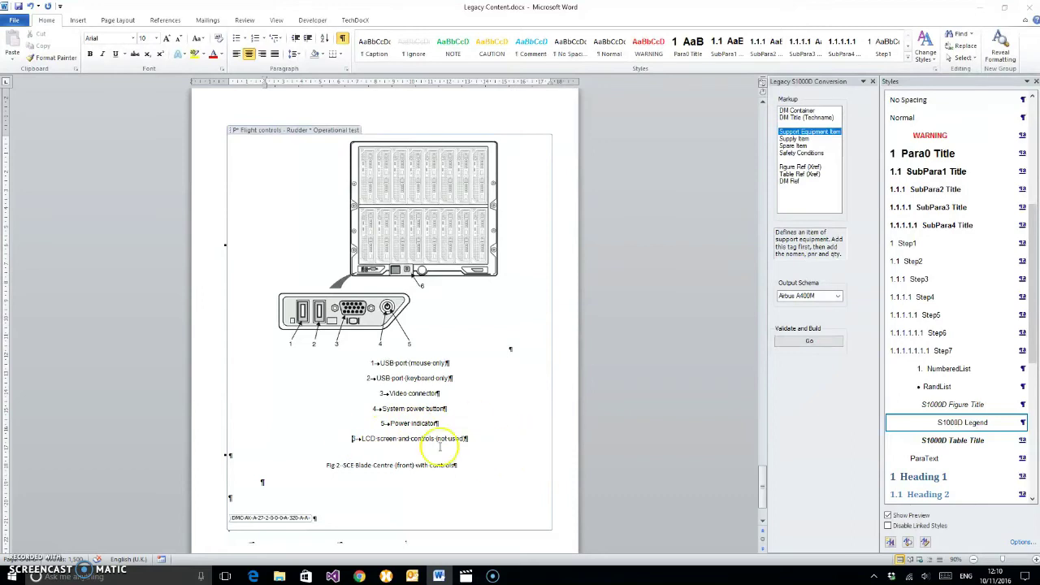
left_click(364, 468)
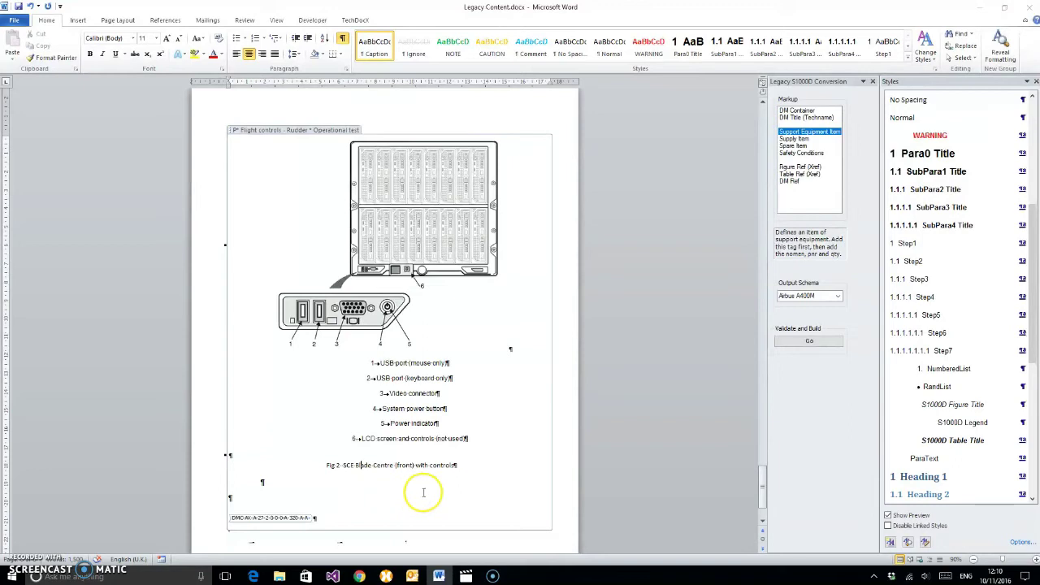
left_click(958, 405)
scroll(703, 431, "down", 1)
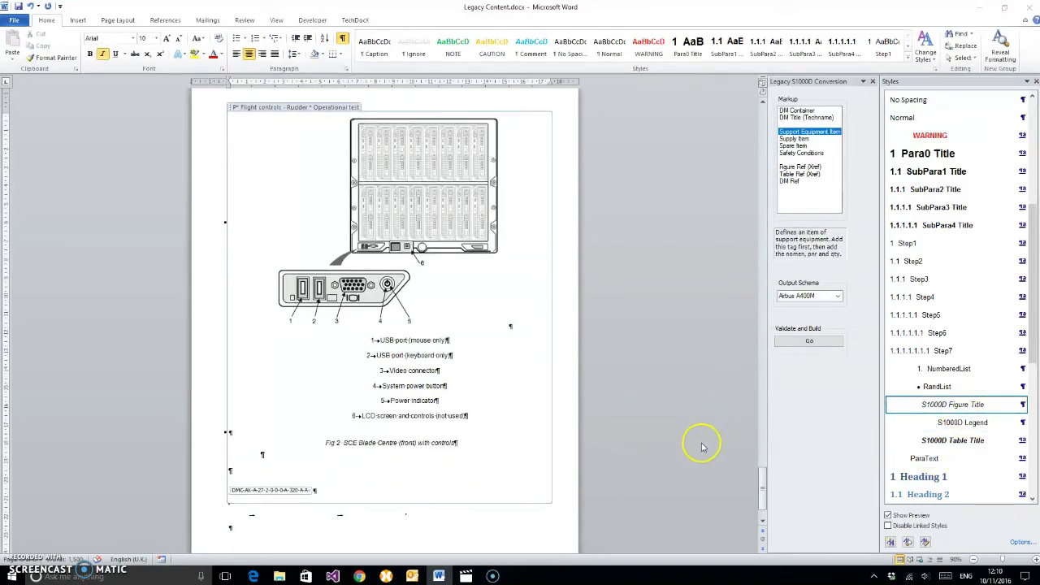
left_click_drag(761, 480, 746, 102)
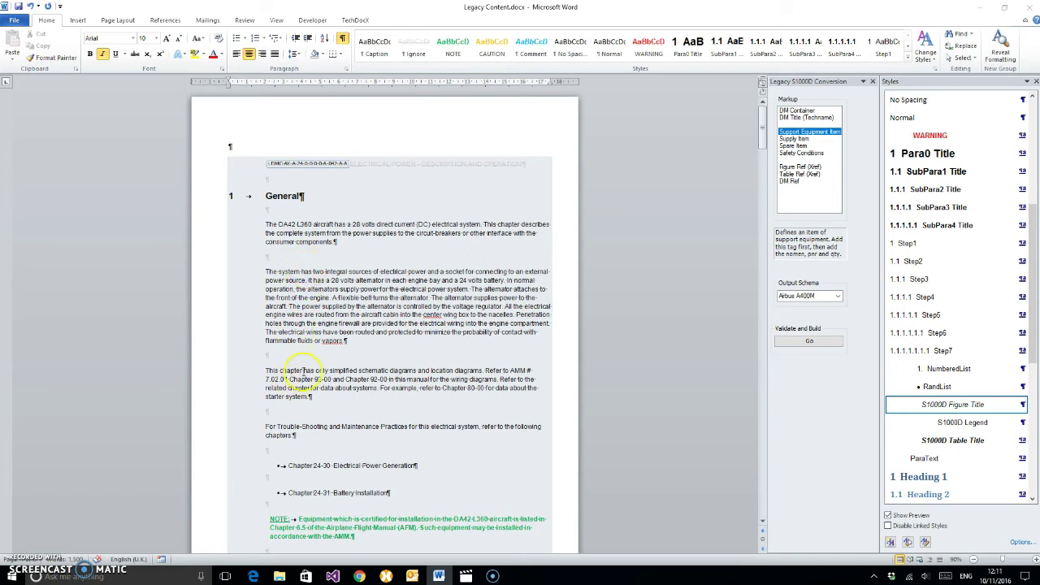
scroll(301, 236, "down", 6)
scroll(321, 289, "up", 4)
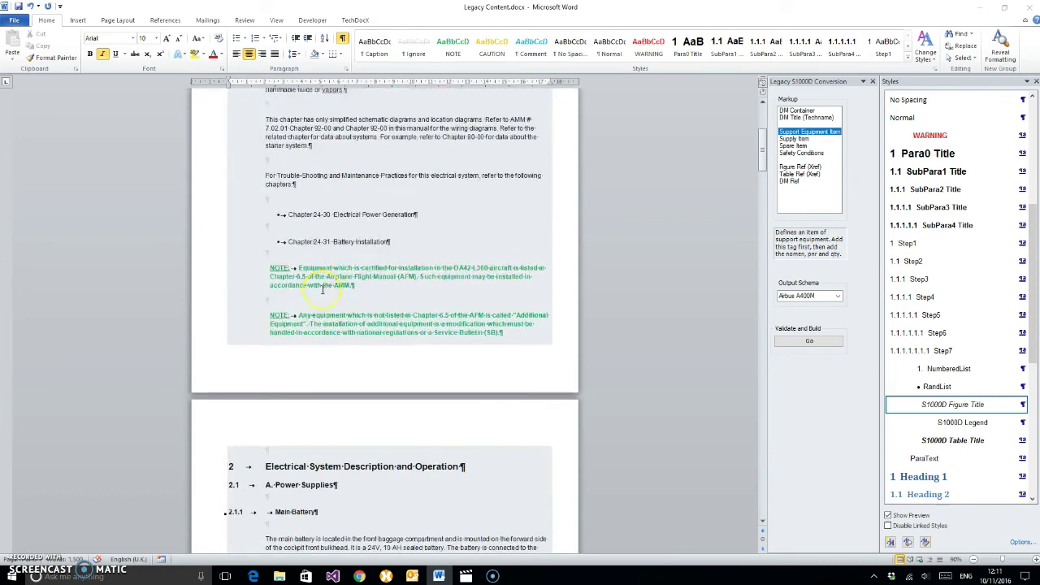
scroll(322, 289, "up", 1)
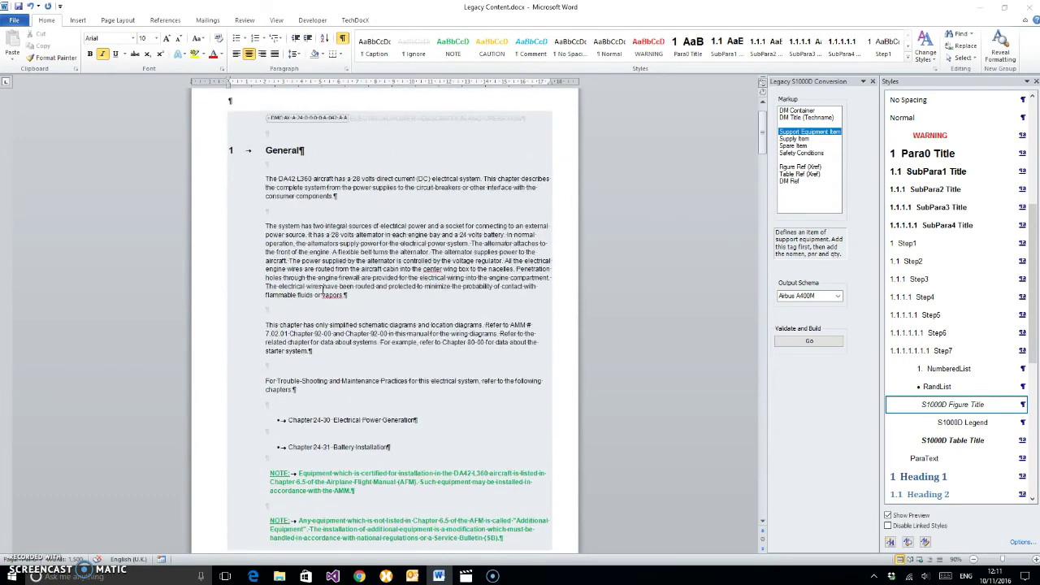
scroll(323, 288, "down", 2)
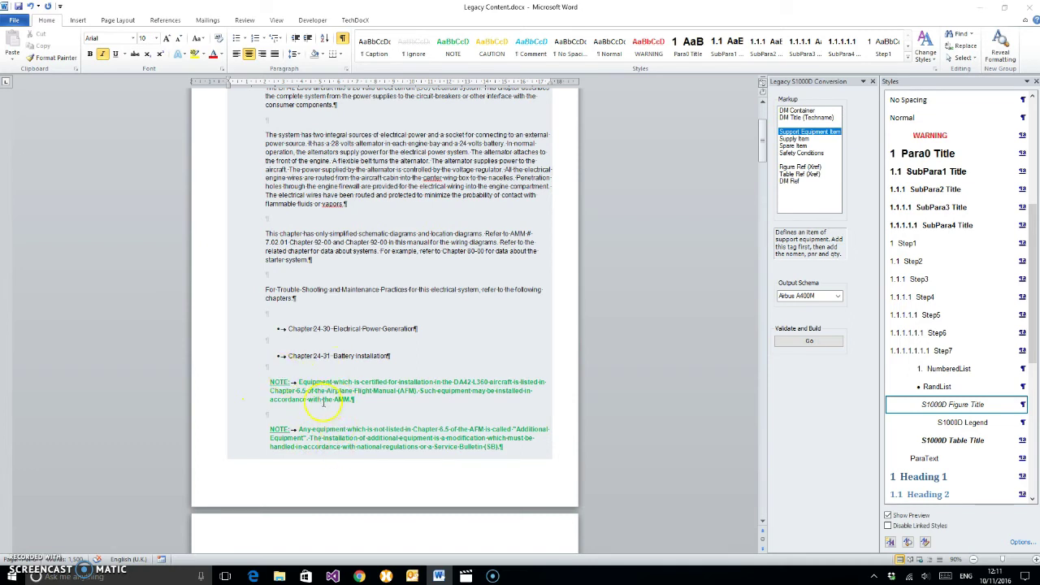
scroll(324, 400, "down", 1)
scroll(370, 345, "up", 1)
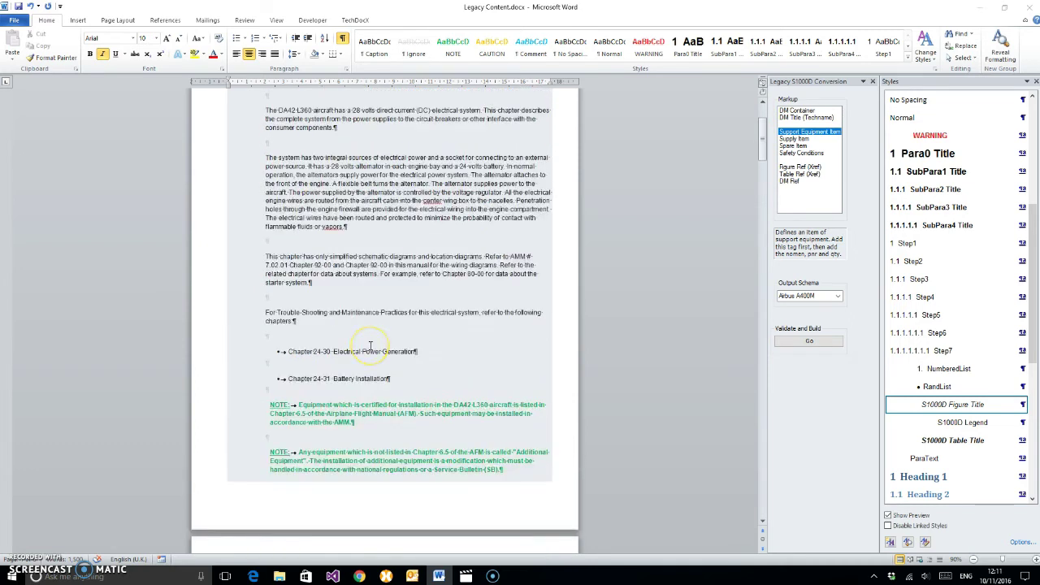
scroll(370, 346, "down", 5)
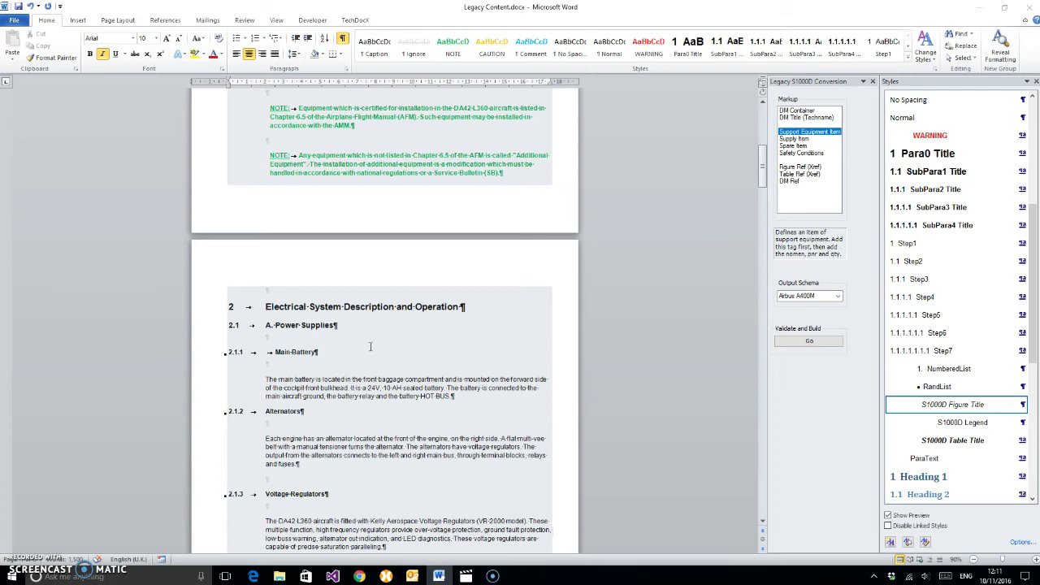
scroll(370, 346, "up", 2)
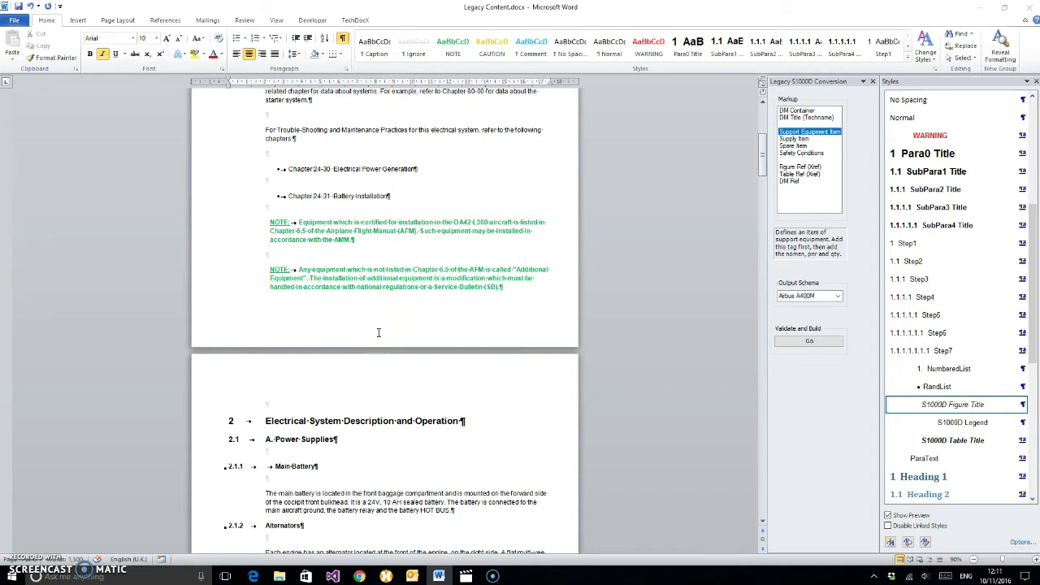
scroll(378, 332, "up", 5)
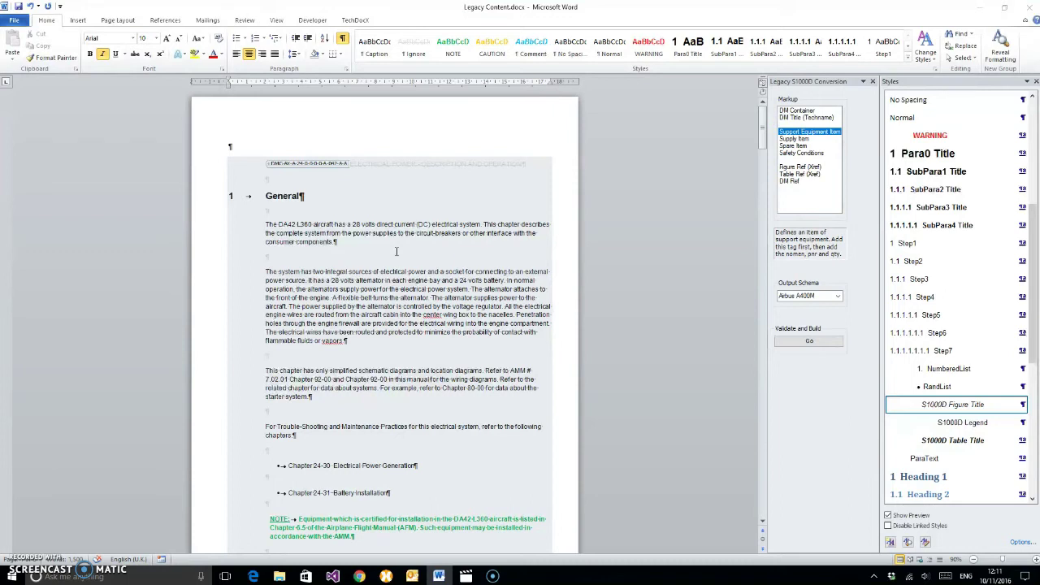
- Run Validate and Build from the Legacy S1000D Conversion pane
left_click(810, 342)
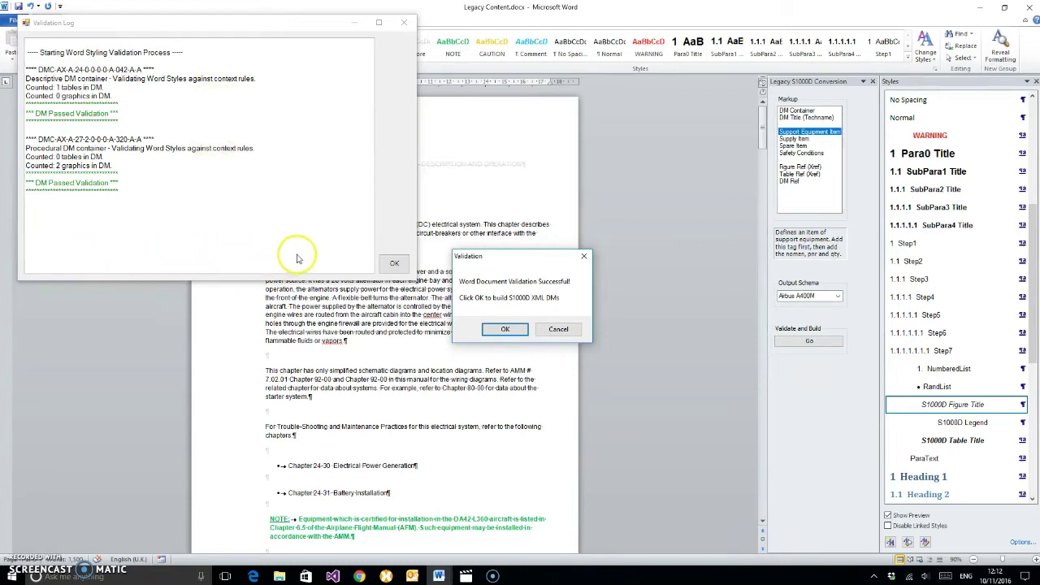
- Confirm building the S1000D XML data modules, review the log showing 2 DMs created, and close it
left_click(506, 330)
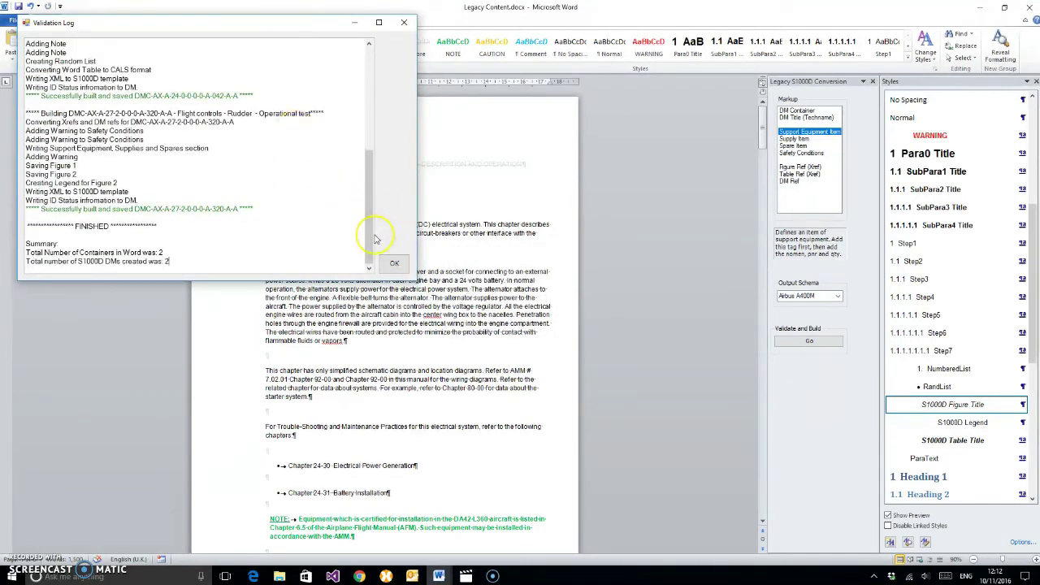
left_click_drag(372, 230, 372, 202)
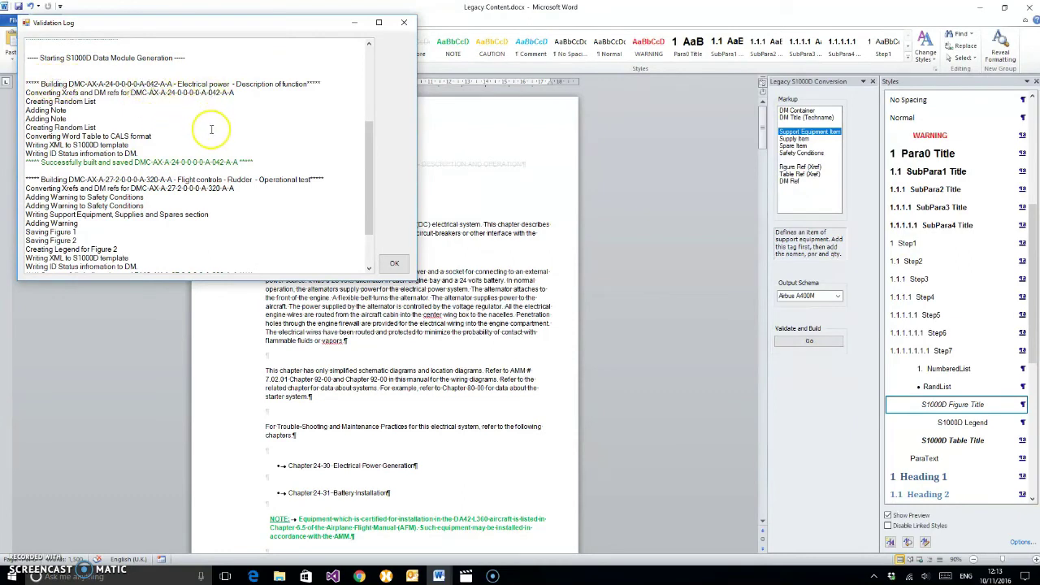
scroll(209, 128, "down", 1)
scroll(165, 181, "down", 2)
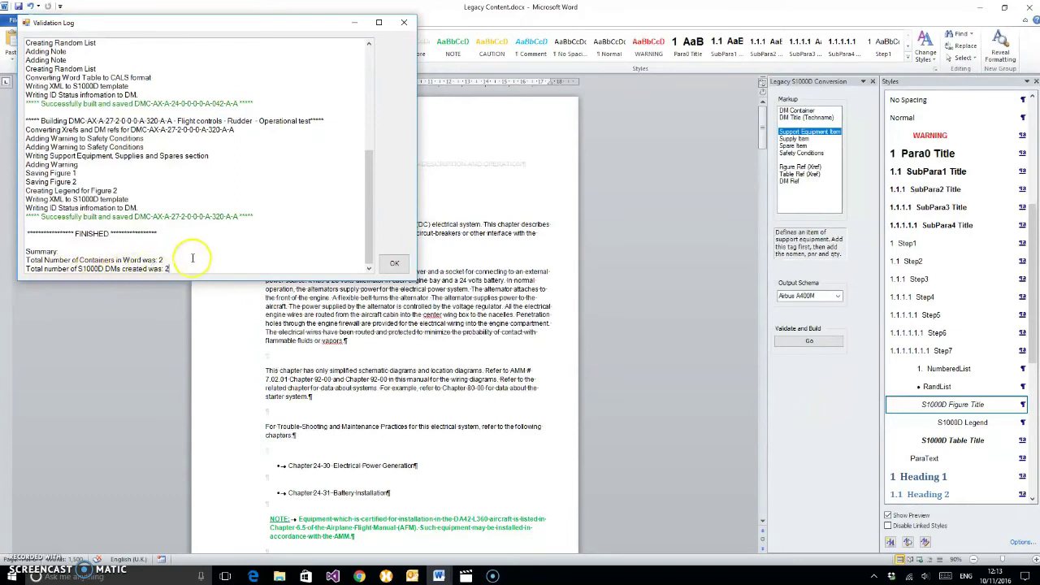
left_click(394, 266)
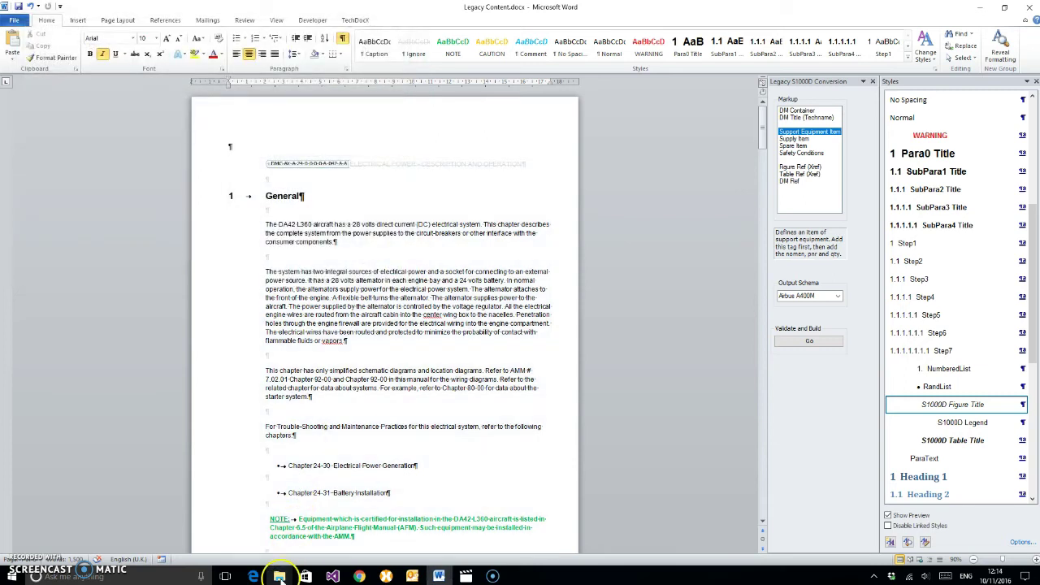
- Bring up the TechDocX Output folder and select the electrical power data module XML file
mouse_move(278, 576)
left_click(317, 543)
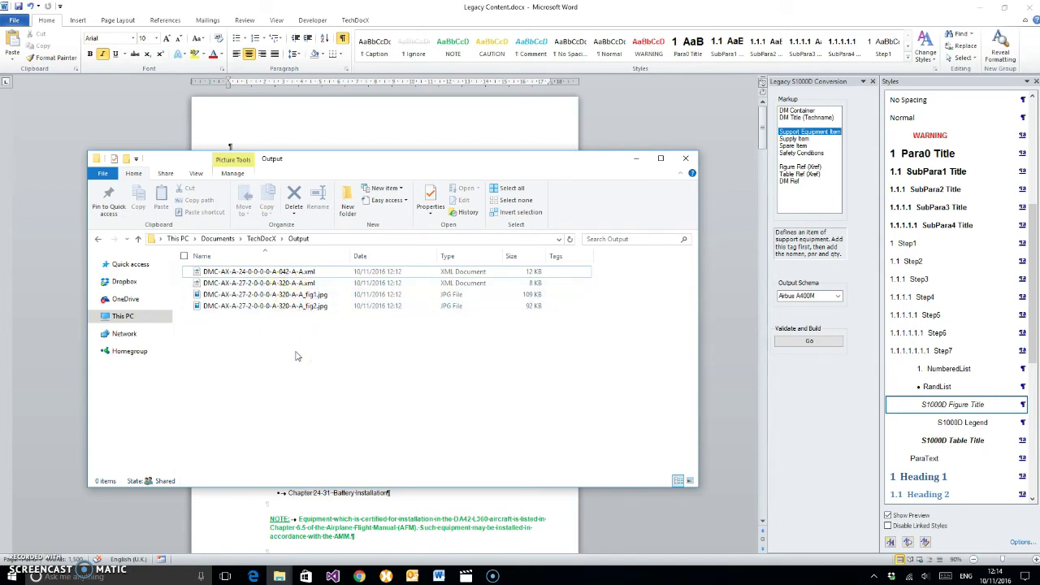
left_click(271, 275)
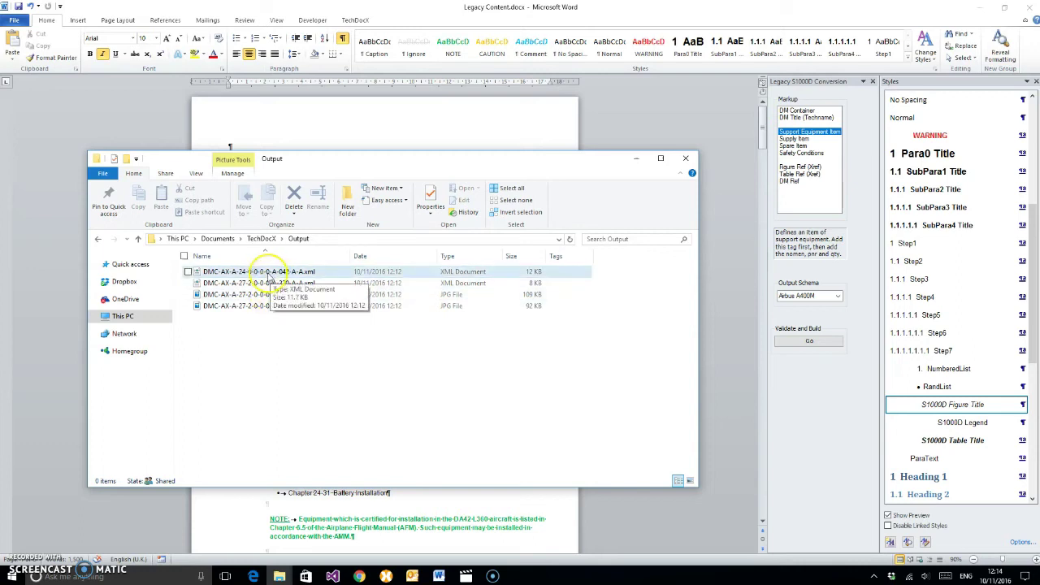
- Open DMC-AX-A-24-0-0-0-0-A-042-A-A.xml in Arbortext Editor and skim its identification and content
double_click(268, 276)
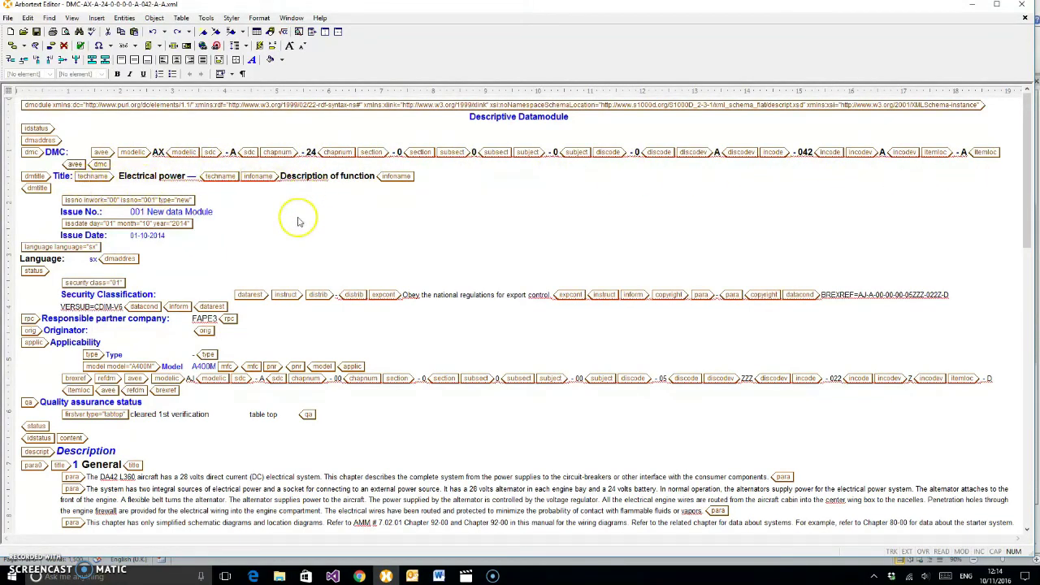
scroll(300, 221, "down", 5)
scroll(274, 226, "up", 4)
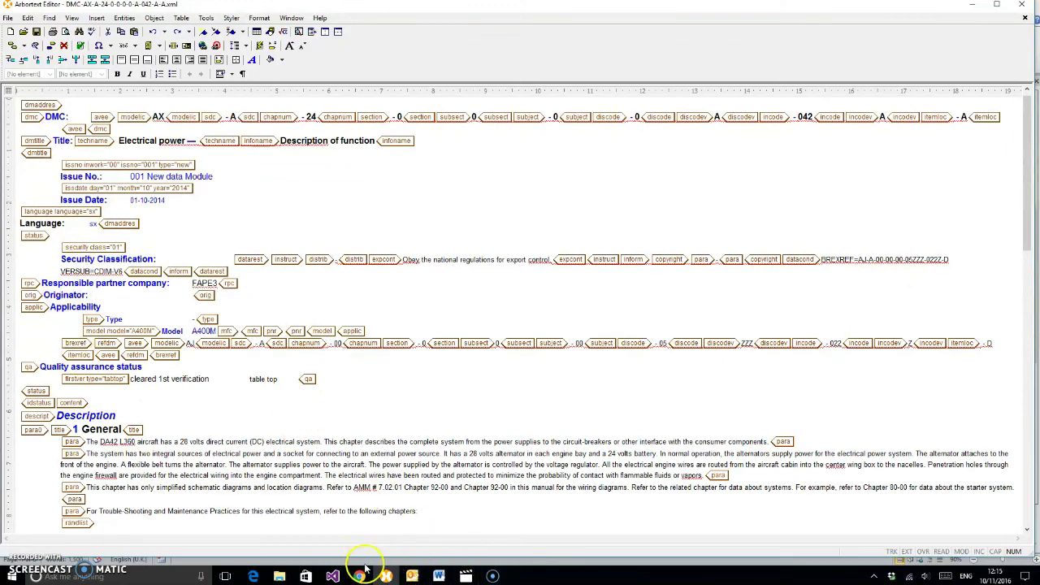
left_click(438, 576)
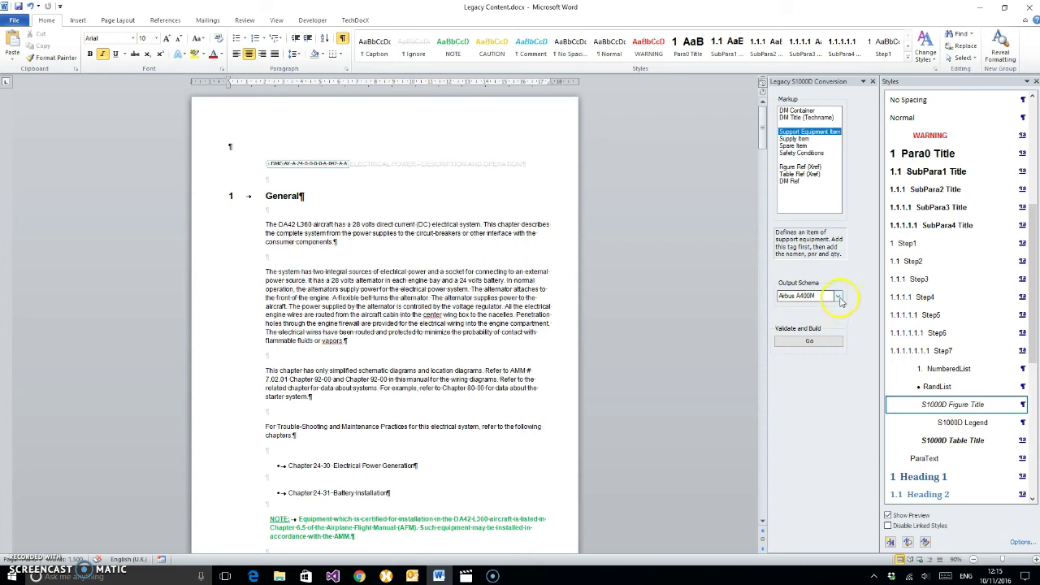
left_click(838, 296)
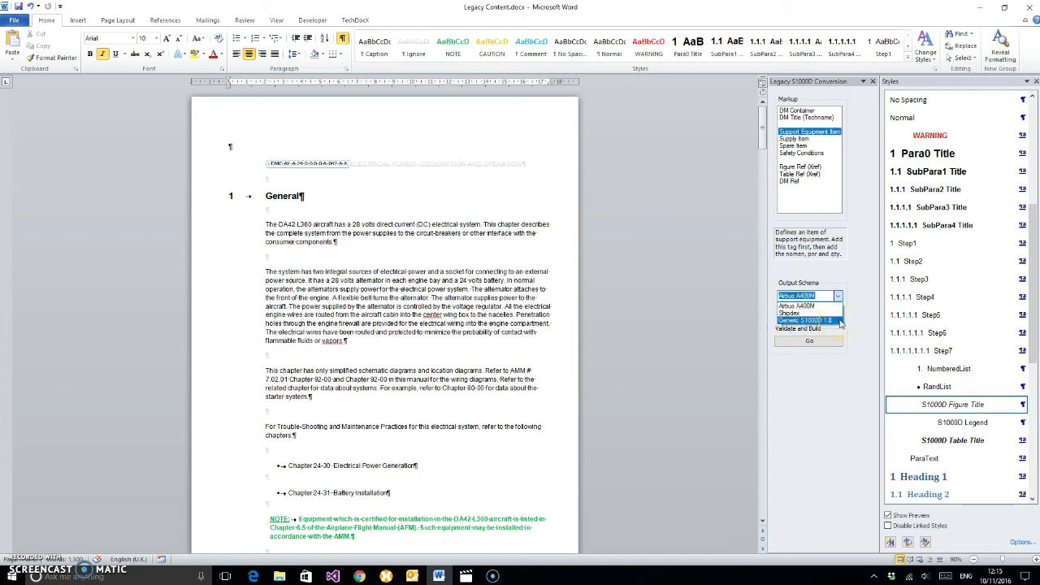
left_click(853, 309)
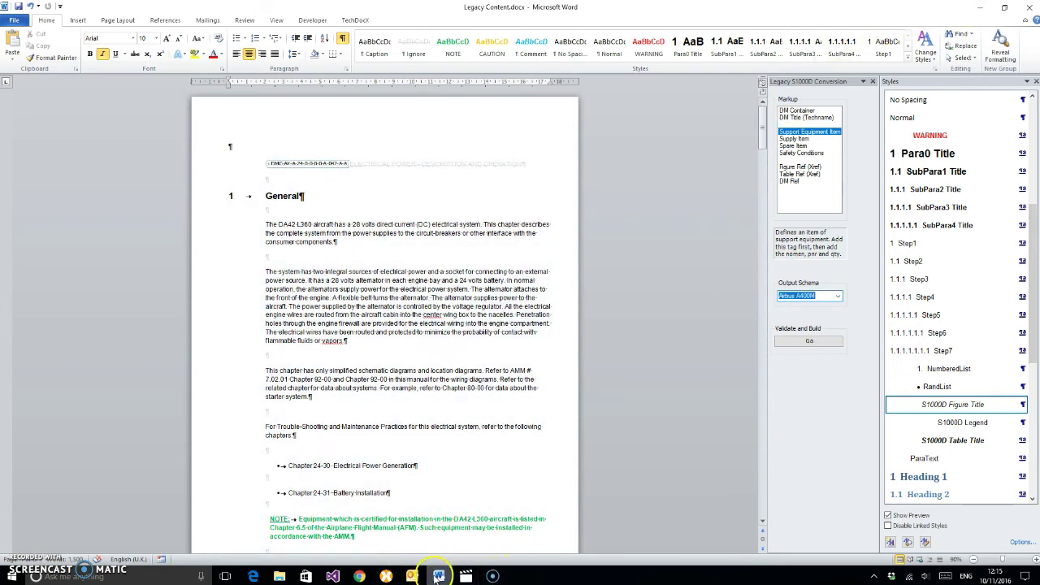
mouse_move(439, 577)
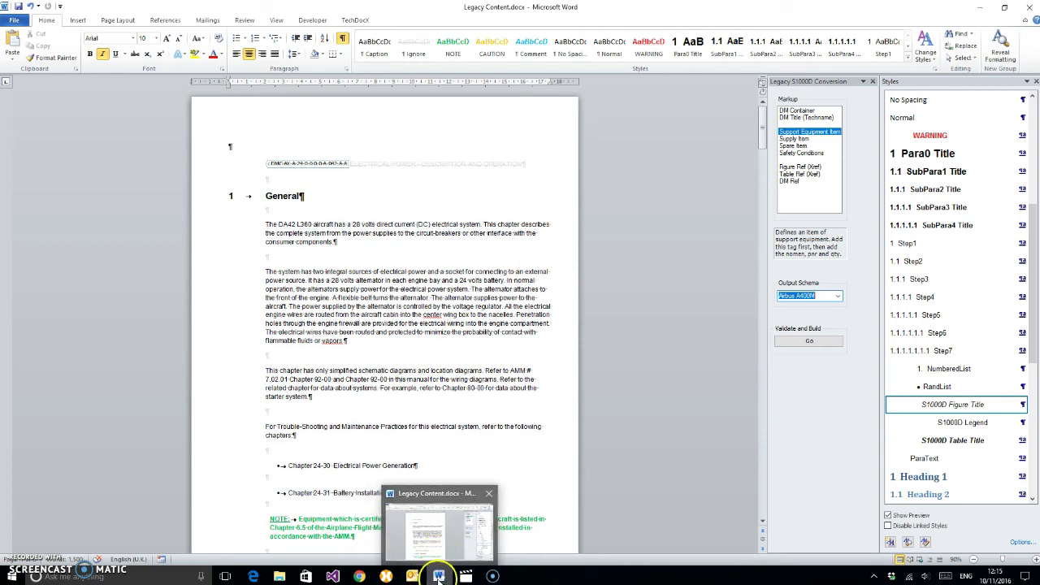
- Delete the redundant 'NOTE:' labels from the first note and Note 2
left_click(386, 577)
scroll(332, 417, "down", 3)
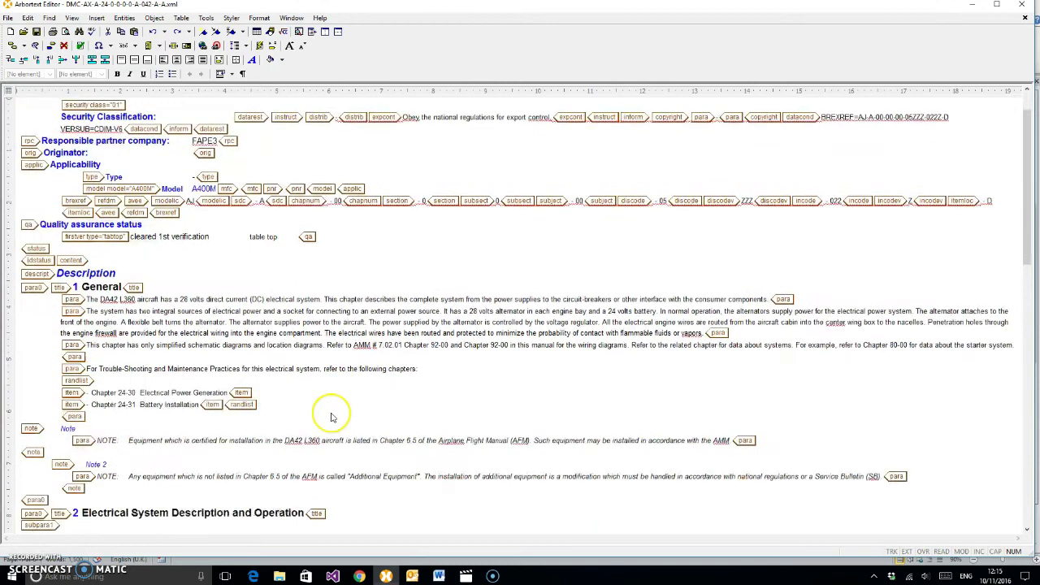
scroll(332, 417, "down", 2)
scroll(322, 410, "down", 2)
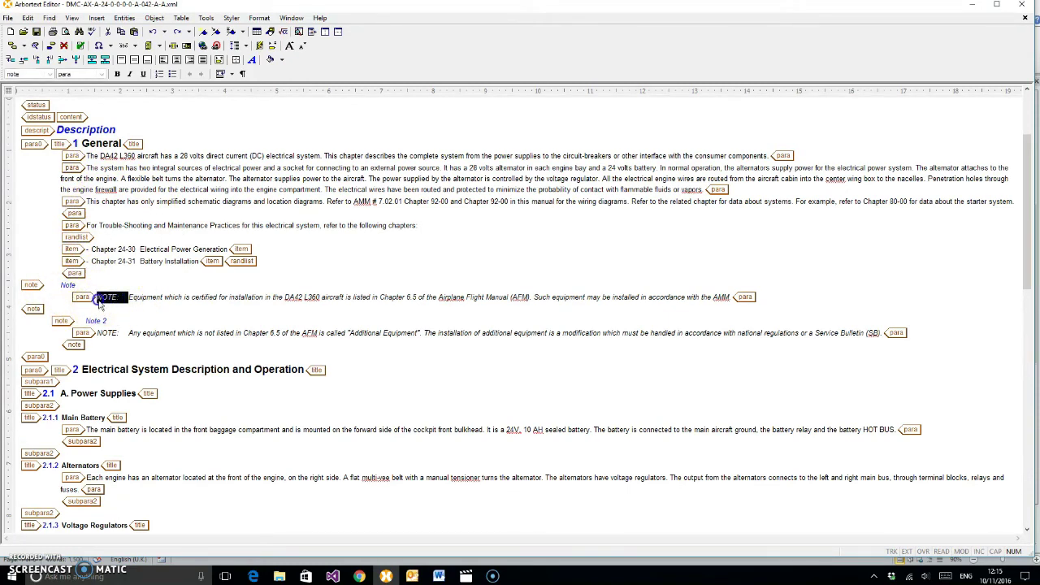
key("Delete")
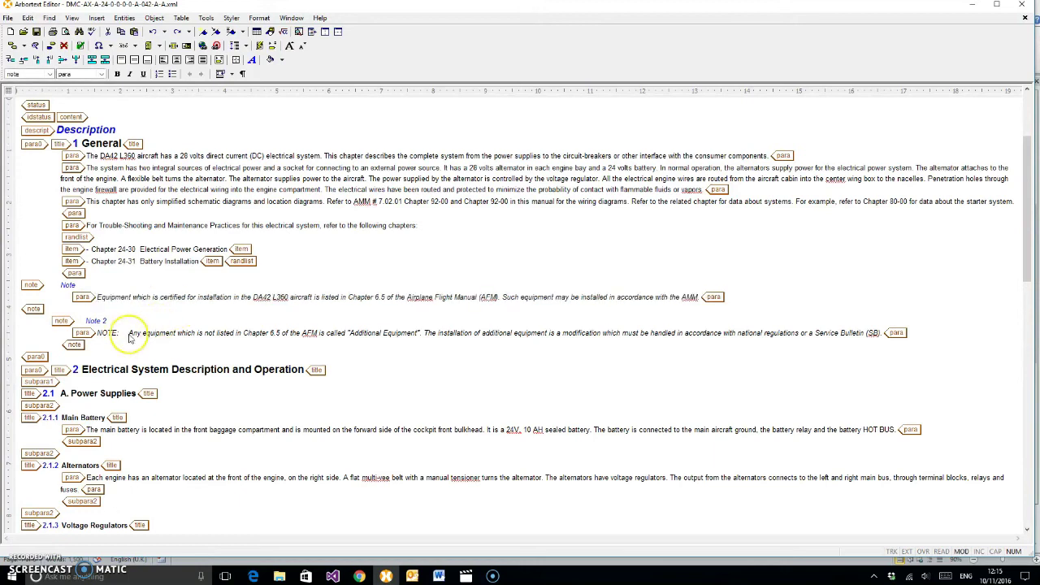
left_click_drag(111, 333, 128, 333)
key("Delete")
- Remove the leftover 'Table 1 -' so the caption reads 'Table 3 Switch description'
scroll(268, 293, "down", 5)
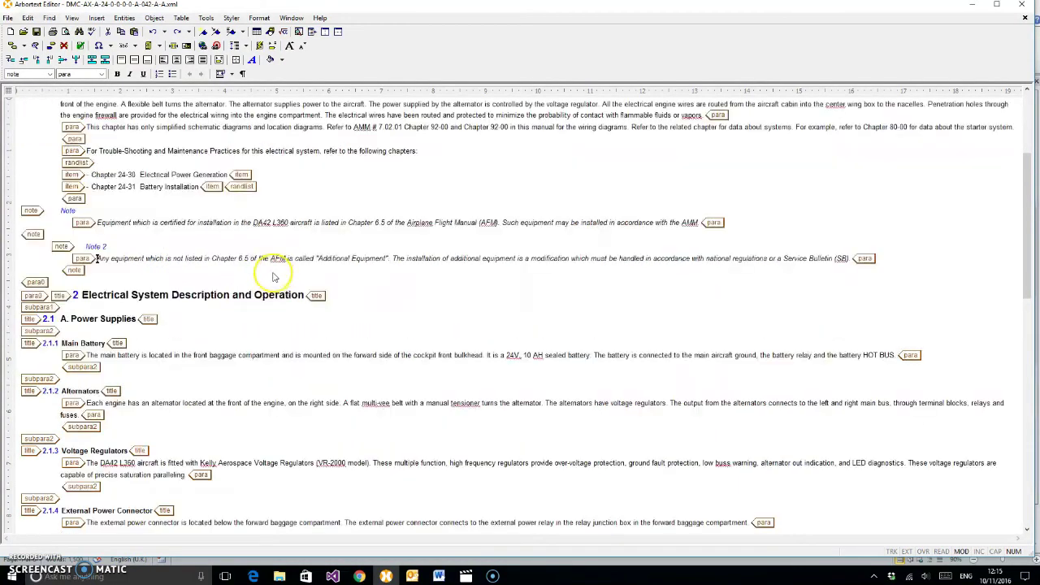
scroll(249, 276, "down", 4)
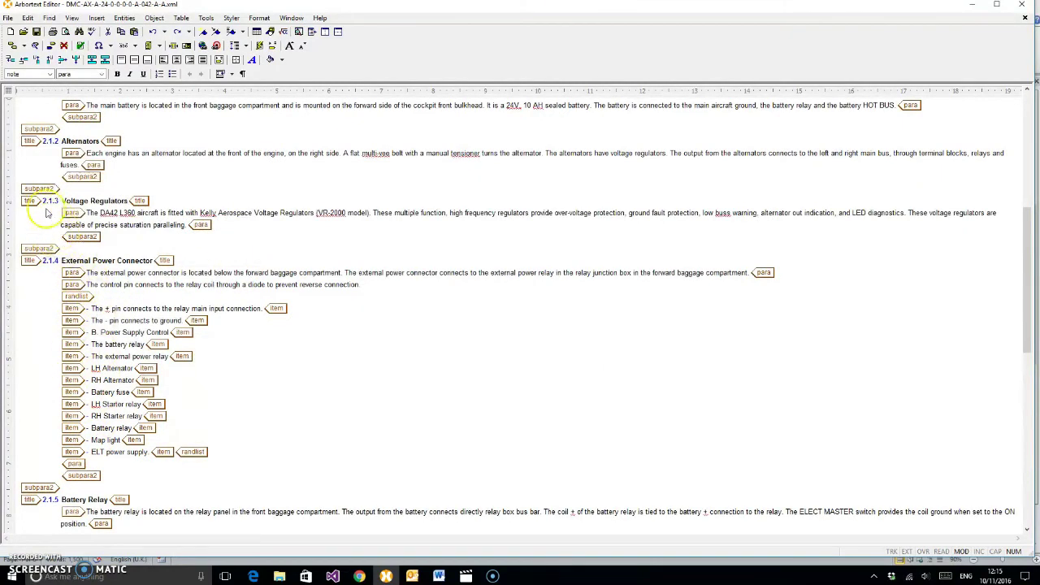
scroll(114, 191, "up", 3)
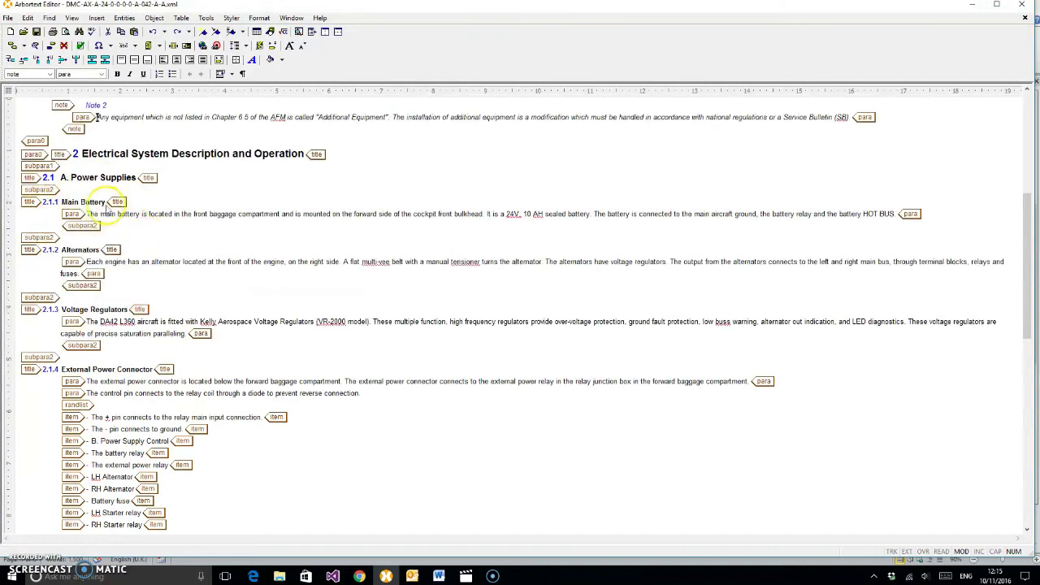
scroll(122, 231, "down", 11)
scroll(106, 230, "down", 8)
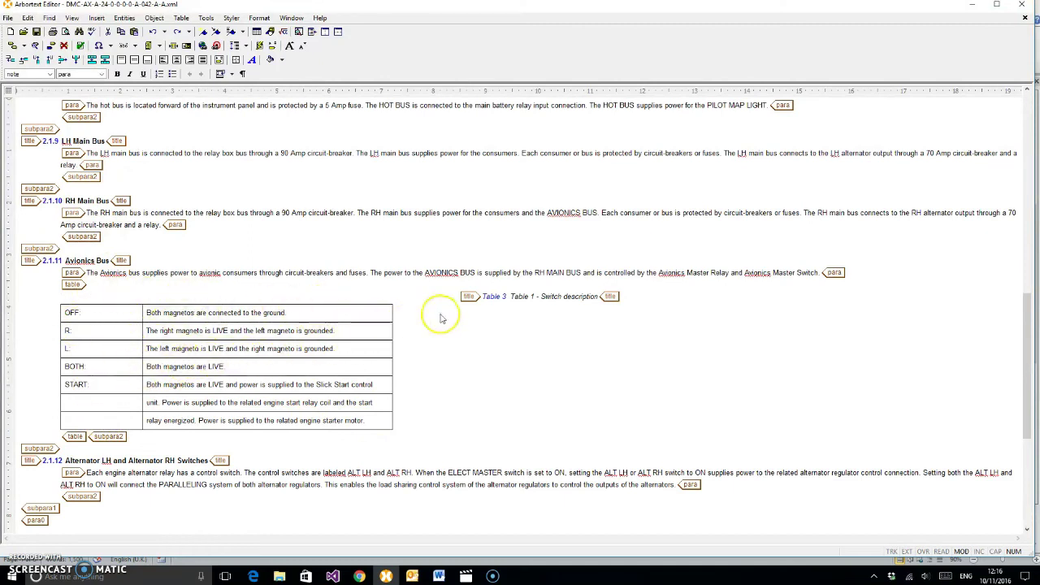
left_click_drag(541, 297, 508, 297)
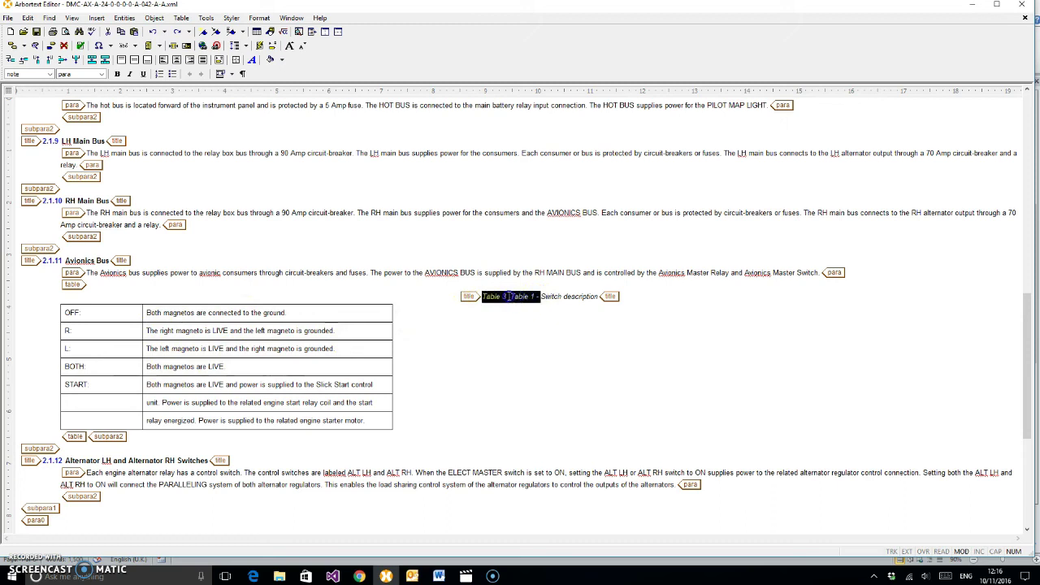
key("Delete")
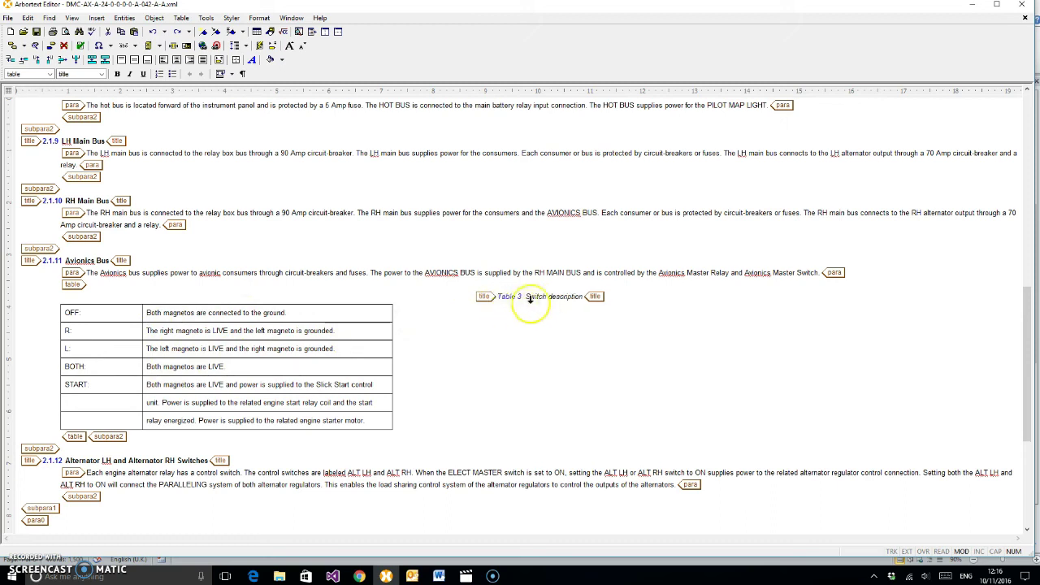
scroll(434, 327, "up", 2)
scroll(364, 324, "down", 5)
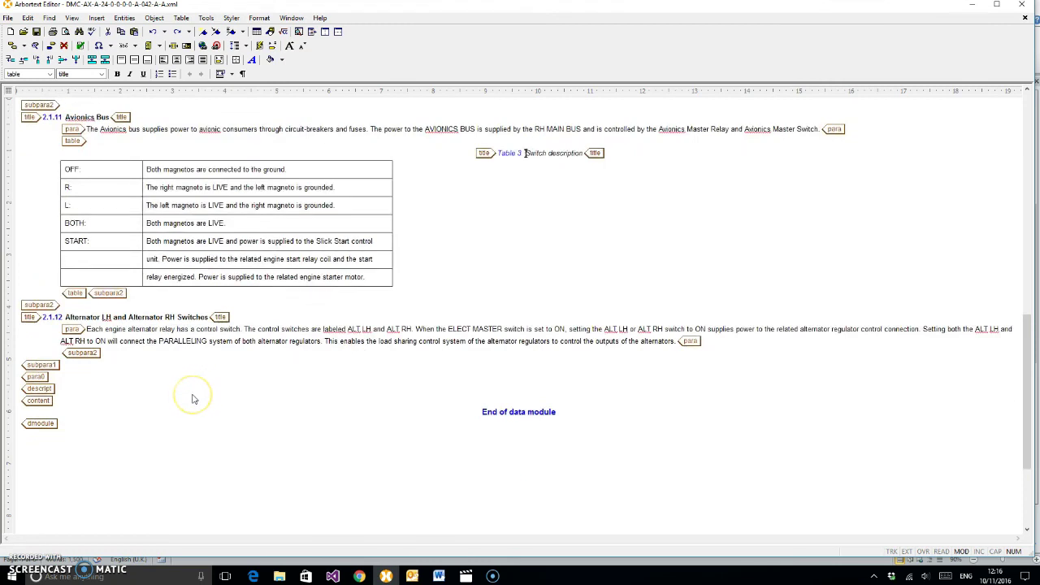
scroll(193, 399, "up", 3)
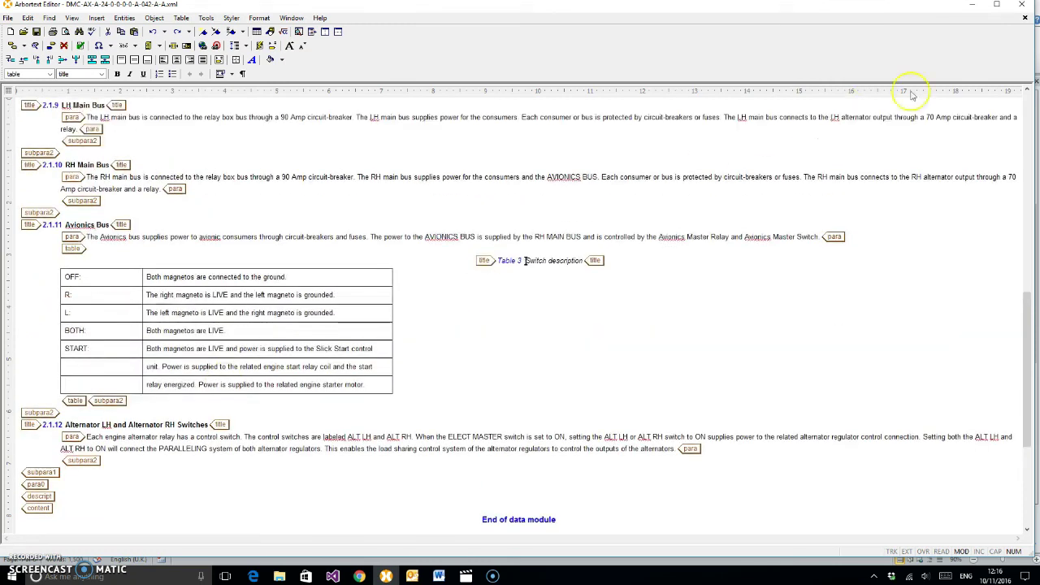
- Save and close the electrical data module, returning to the Output folder
left_click(1024, 18)
left_click(500, 306)
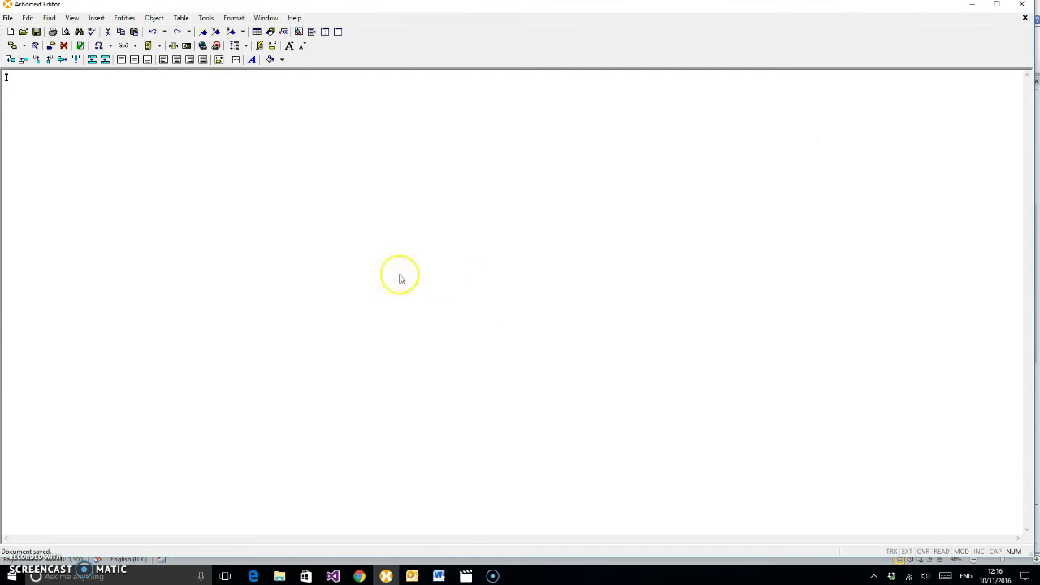
left_click(279, 577)
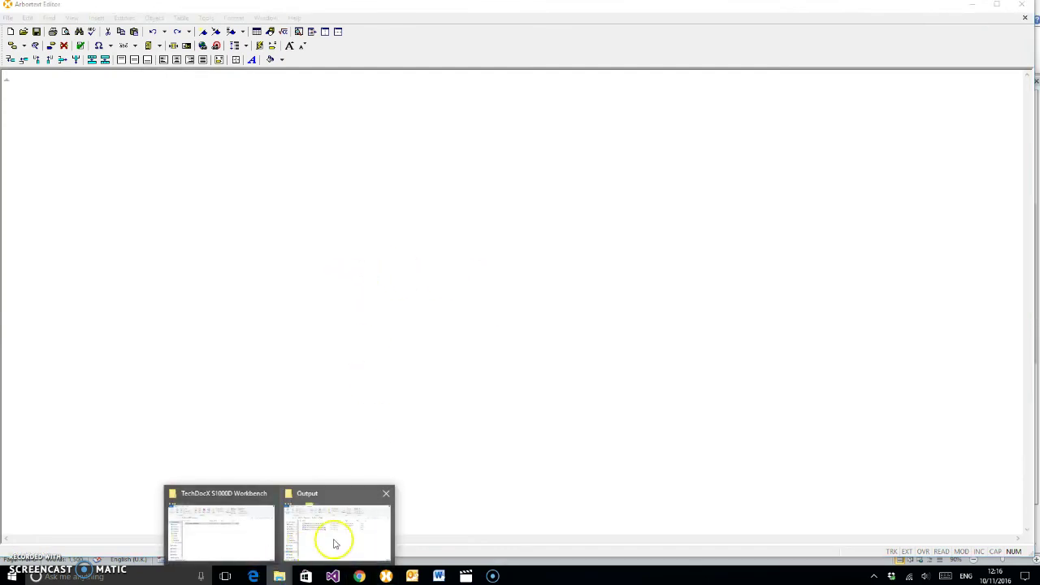
left_click(333, 543)
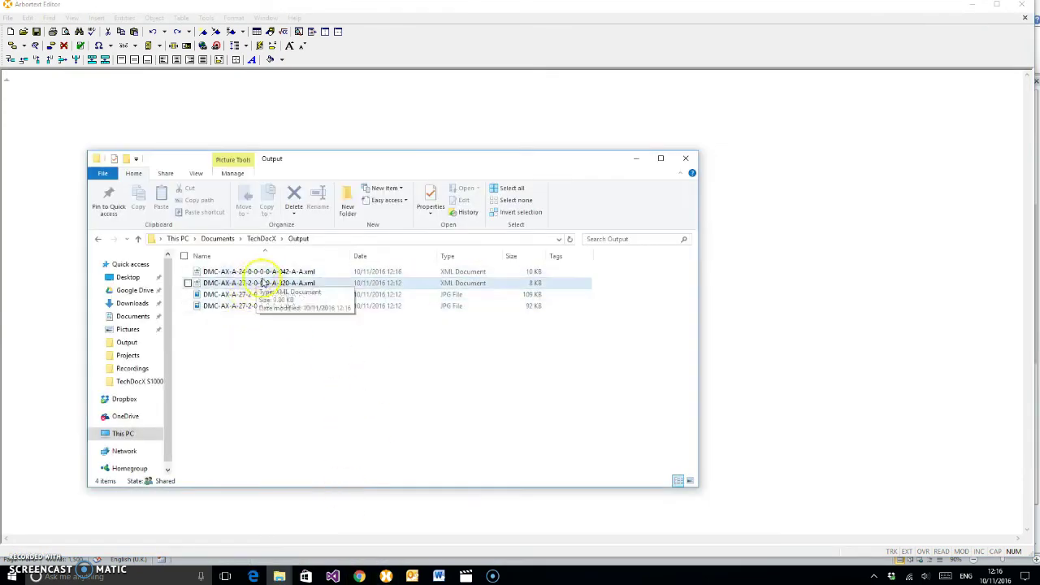
- Open DMC-AX-A-27-2-0-0-0-A-320-A-A.xml and scroll through its equipment, warnings and procedure steps
double_click(261, 282)
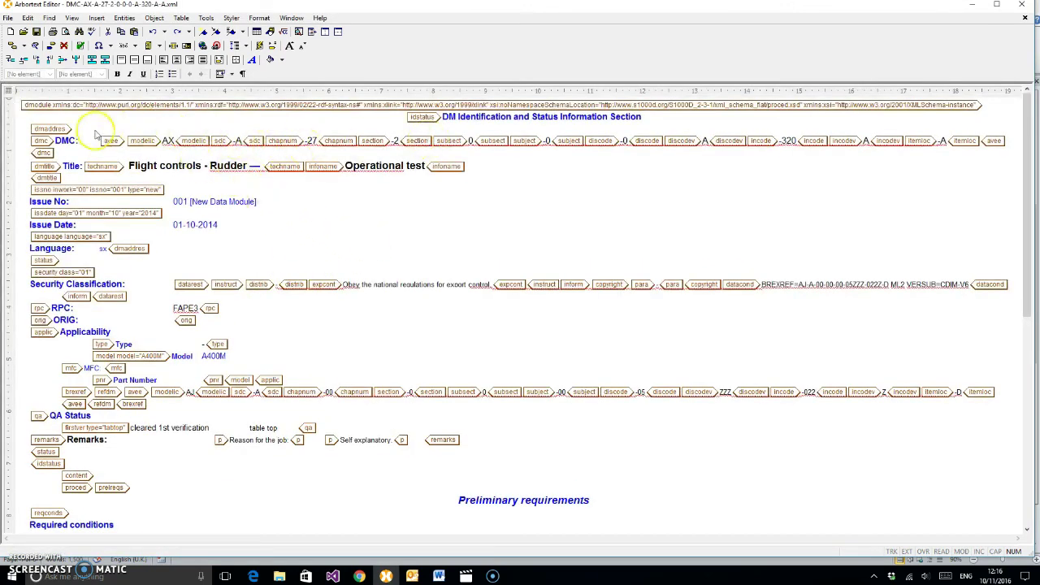
scroll(260, 221, "down", 3)
scroll(260, 221, "down", 8)
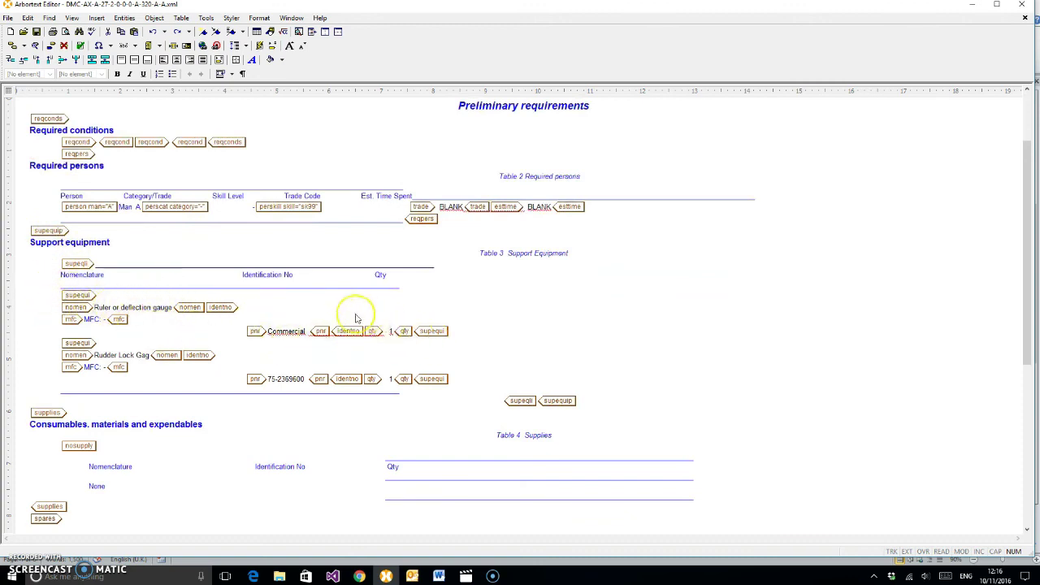
scroll(154, 332, "down", 3)
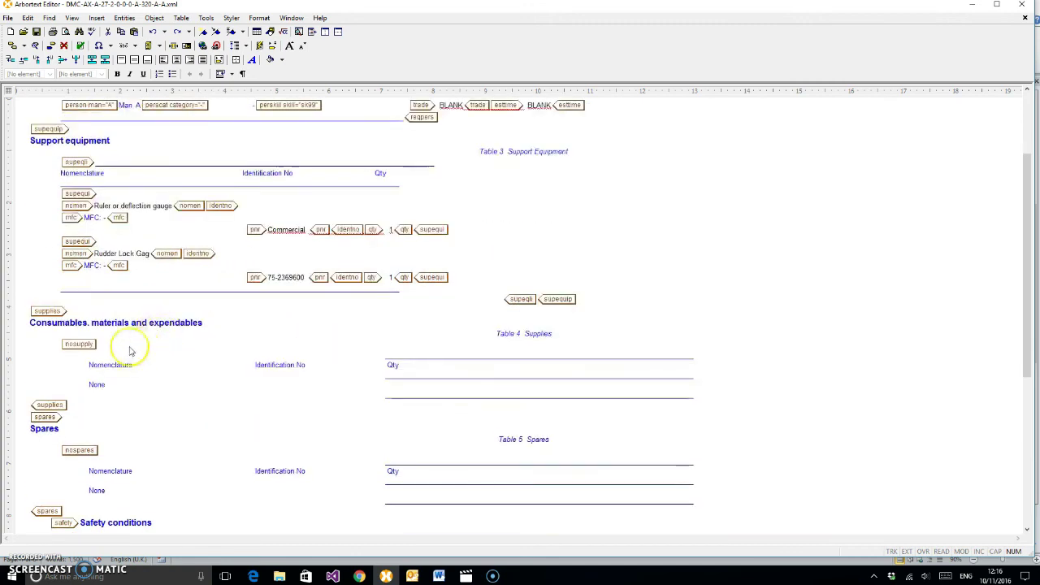
scroll(133, 348, "down", 3)
scroll(114, 350, "down", 3)
scroll(157, 351, "down", 3)
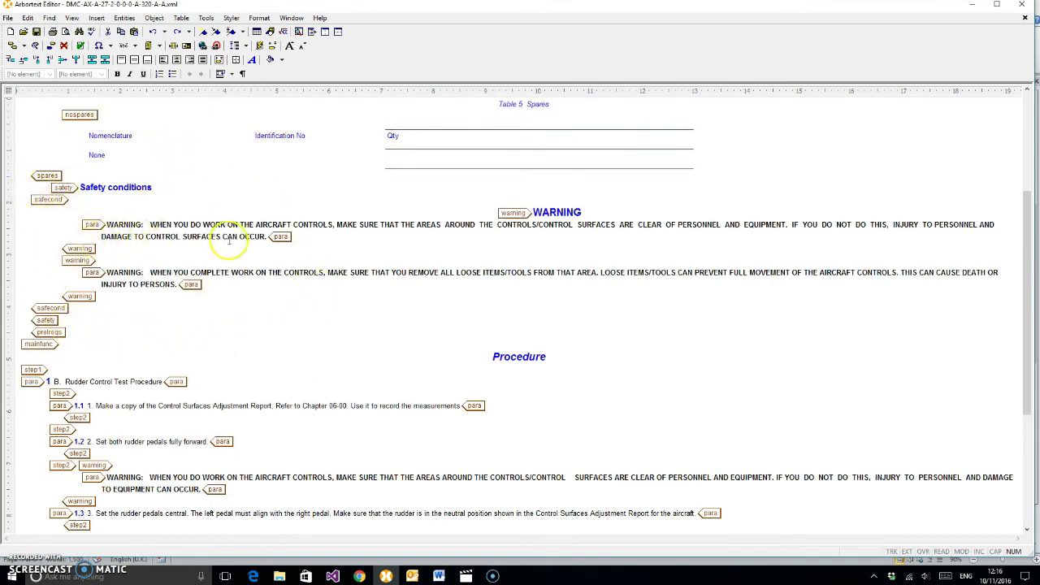
- Delete the redundant 'WARNING:' prefix from both Safety conditions warnings
left_click_drag(151, 225, 104, 225)
key("Delete")
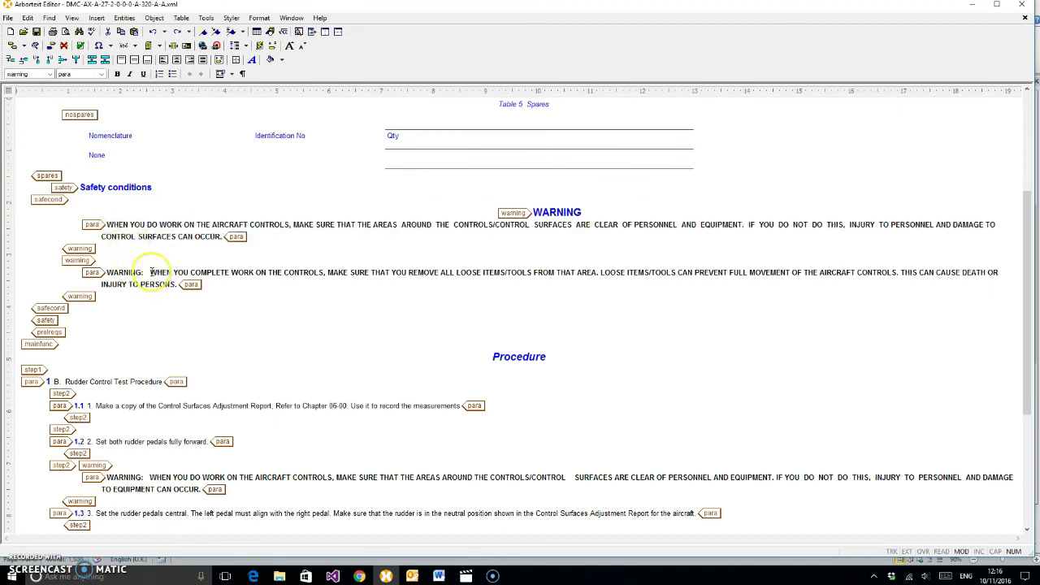
left_click_drag(149, 272, 105, 272)
key("Delete")
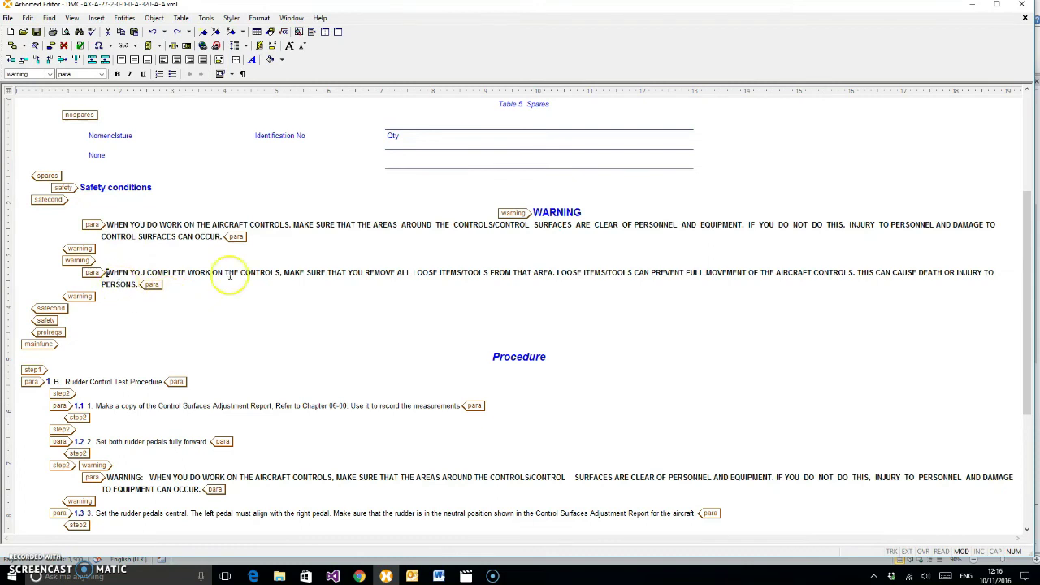
- Remove the 'B.' label before the Rudder Control Test Procedure step title
scroll(399, 302, "down", 5)
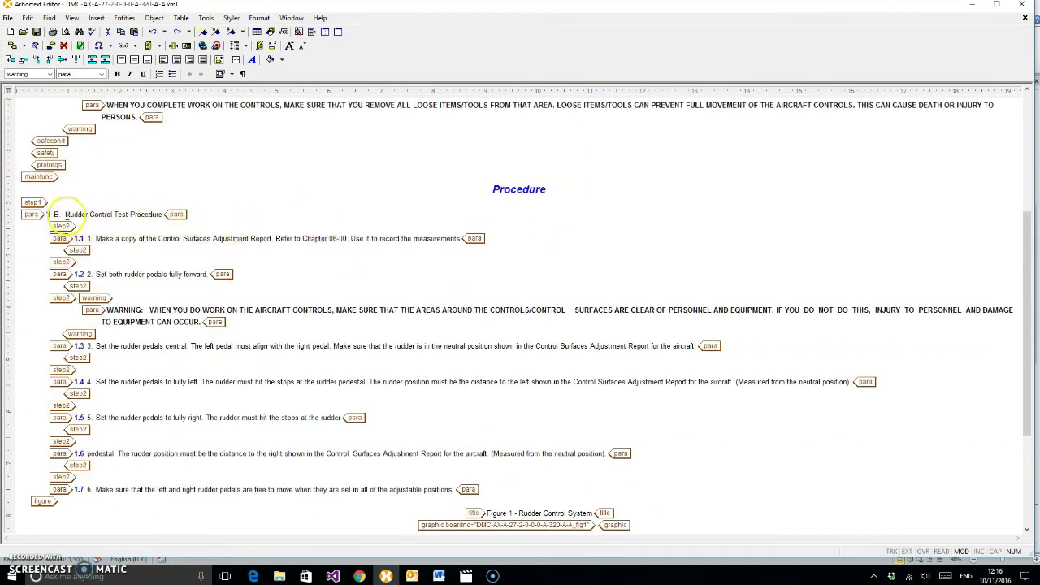
left_click(63, 215)
key("BackSpace")
key("BackSpace")
key("BackSpace")
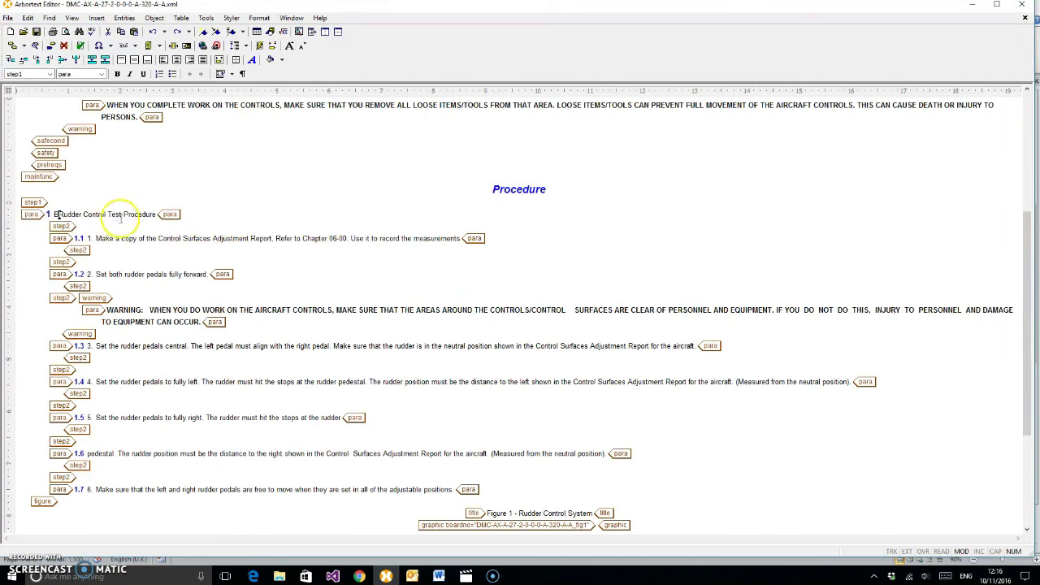
scroll(178, 216, "down", 3)
scroll(187, 214, "down", 3)
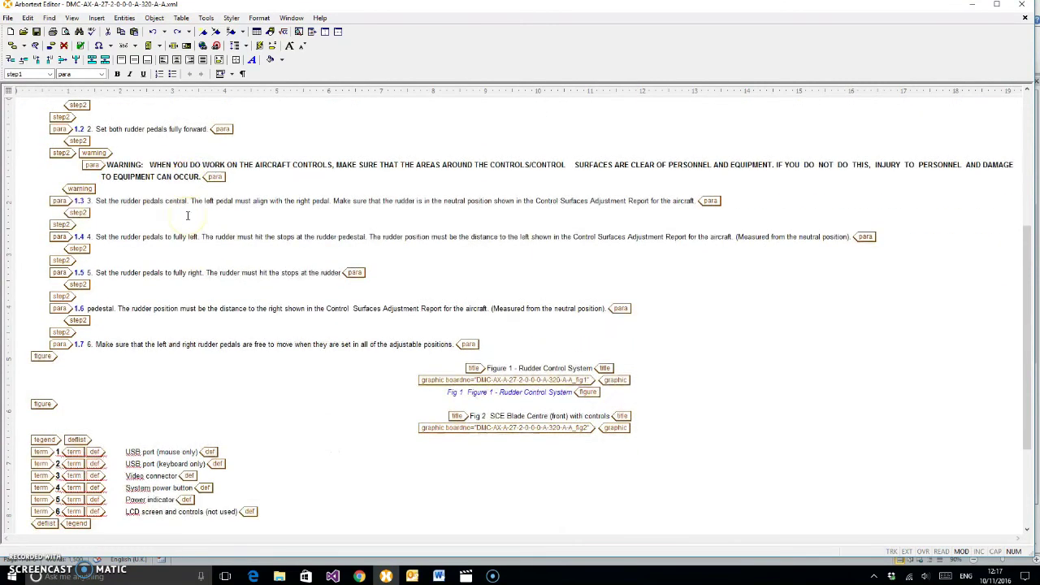
scroll(209, 275, "up", 4)
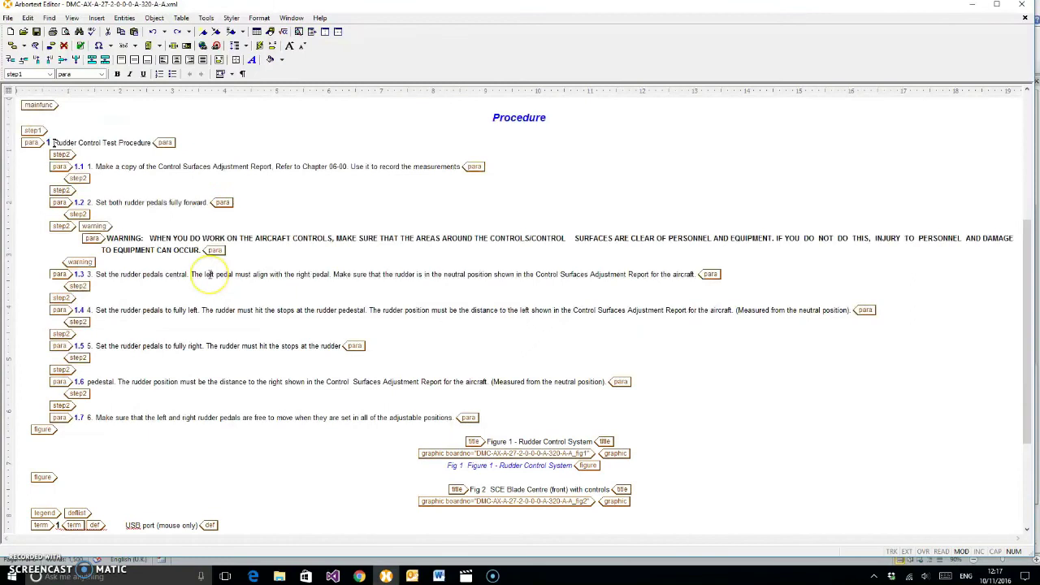
scroll(209, 275, "down", 6)
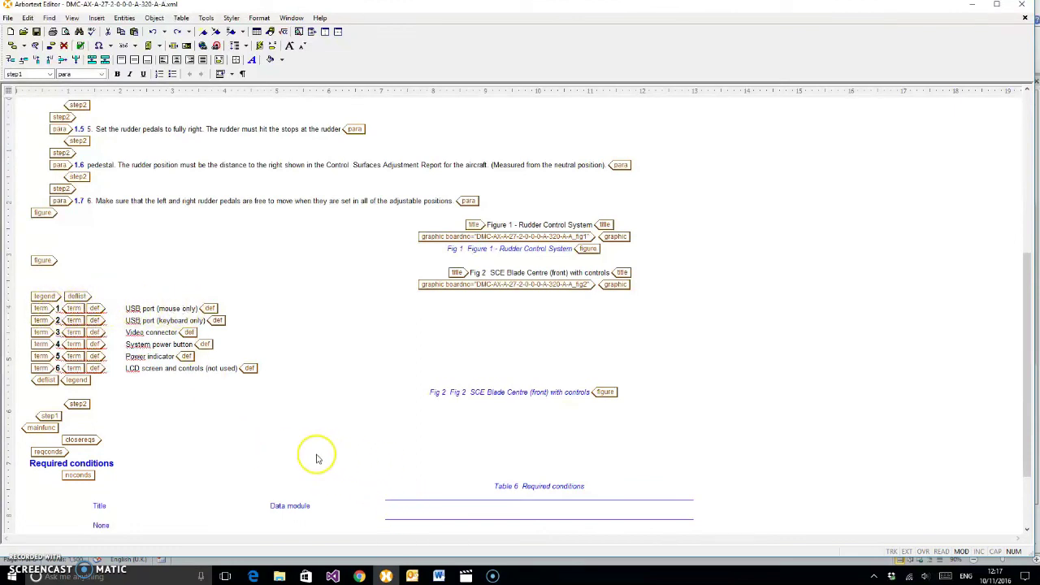
scroll(346, 411, "down", 5)
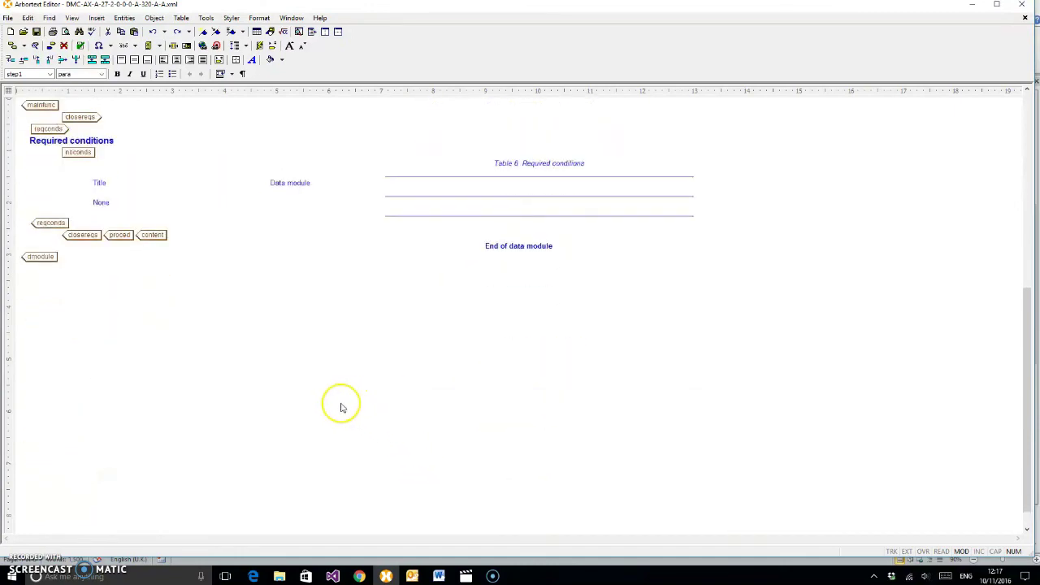
scroll(339, 404, "up", 10)
scroll(344, 414, "up", 15)
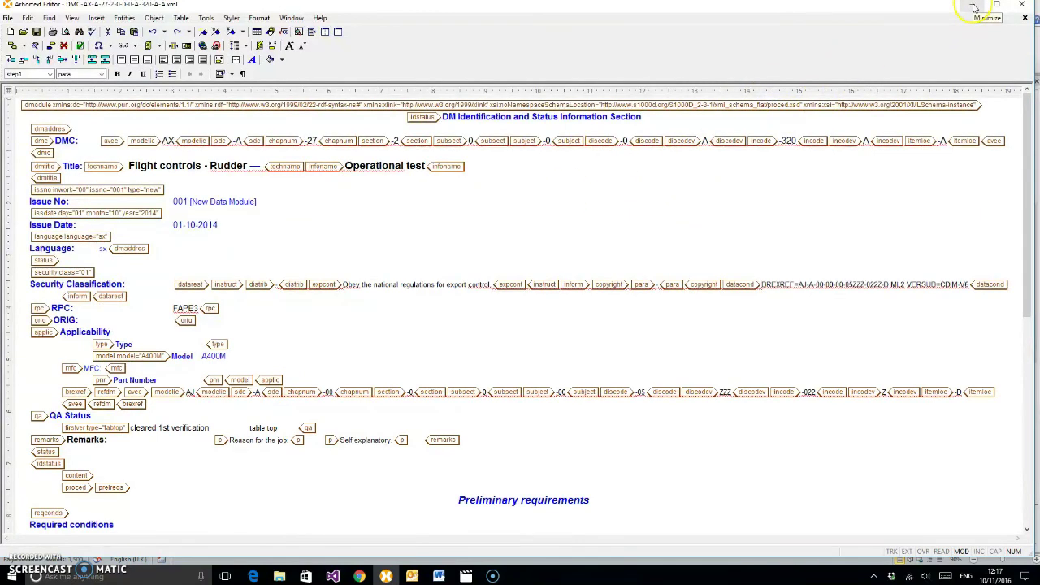
- Minimise Arbortext Editor and view Legacy Content.docx's DMC code and 1 General section in Word
left_click(974, 7)
left_click(438, 576)
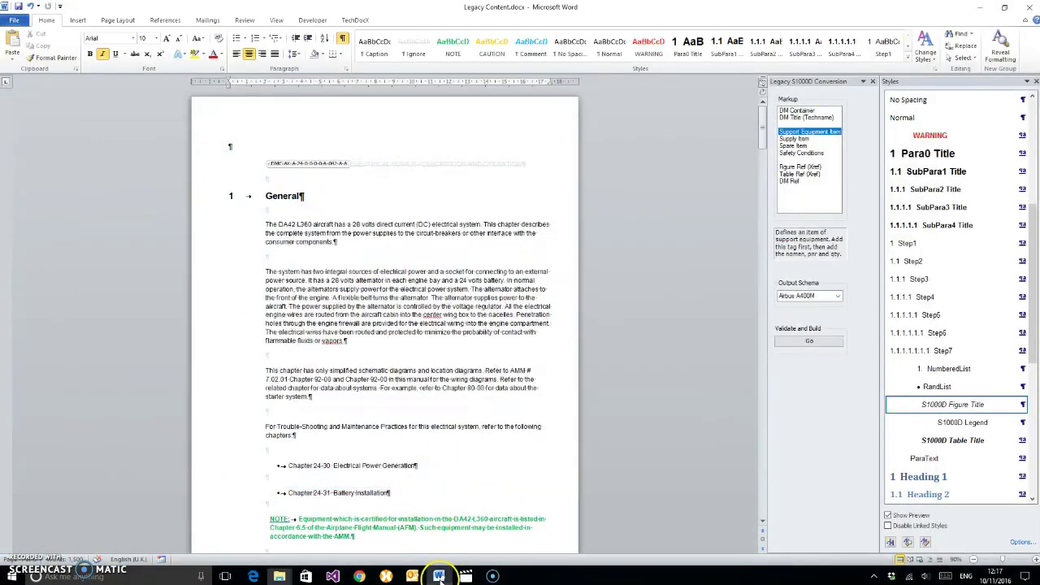
left_click(449, 316)
left_click(240, 169)
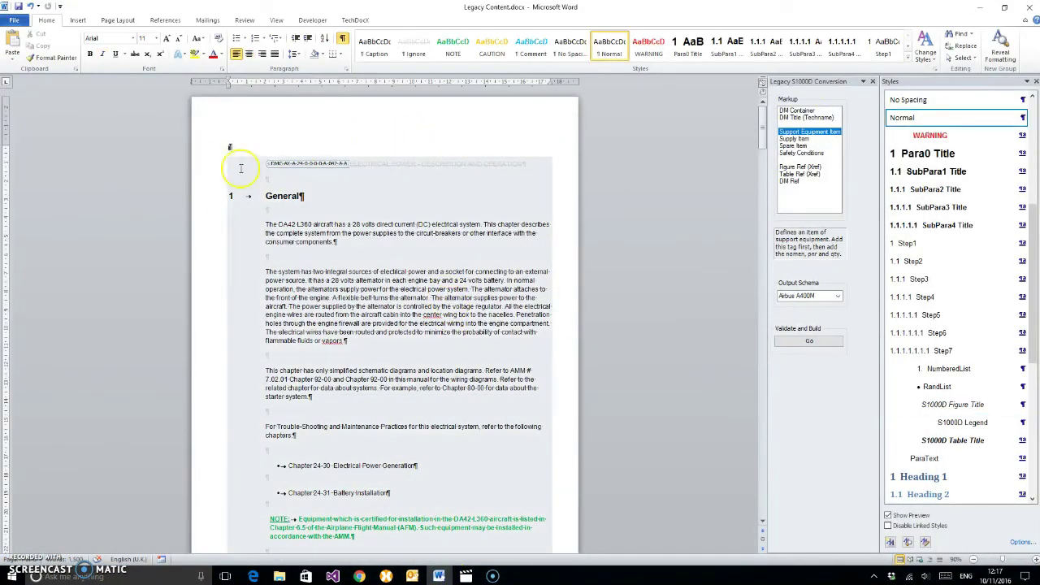
scroll(324, 258, "down", 5)
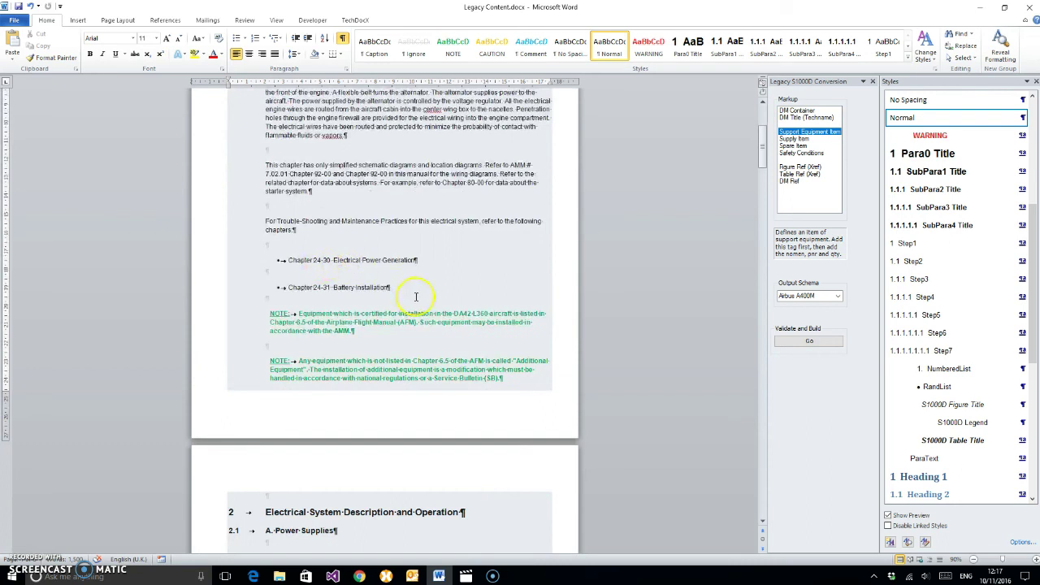
scroll(415, 296, "up", 5)
scroll(412, 306, "up", 1)
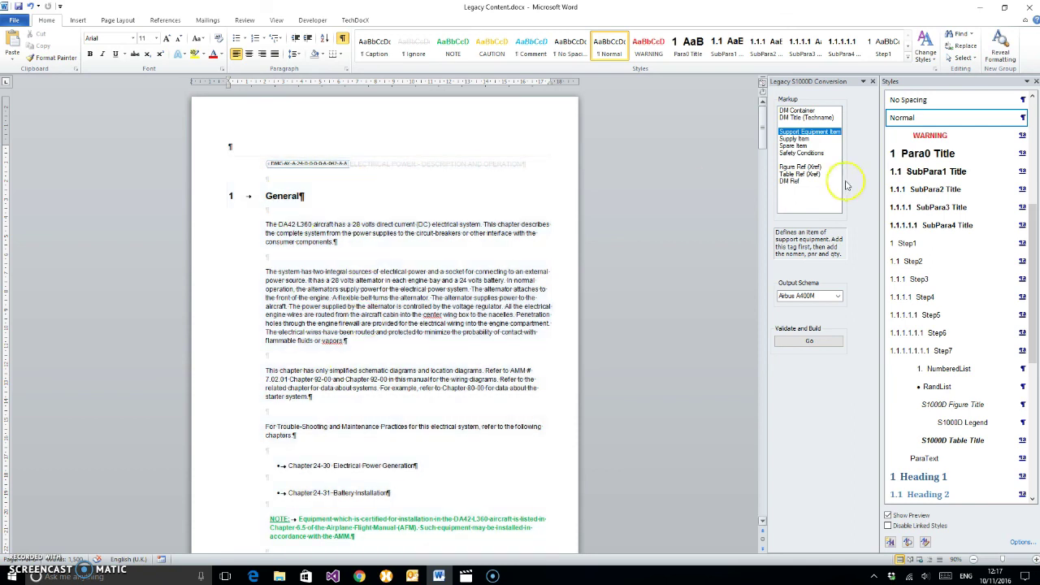
scroll(390, 394, "down", 3)
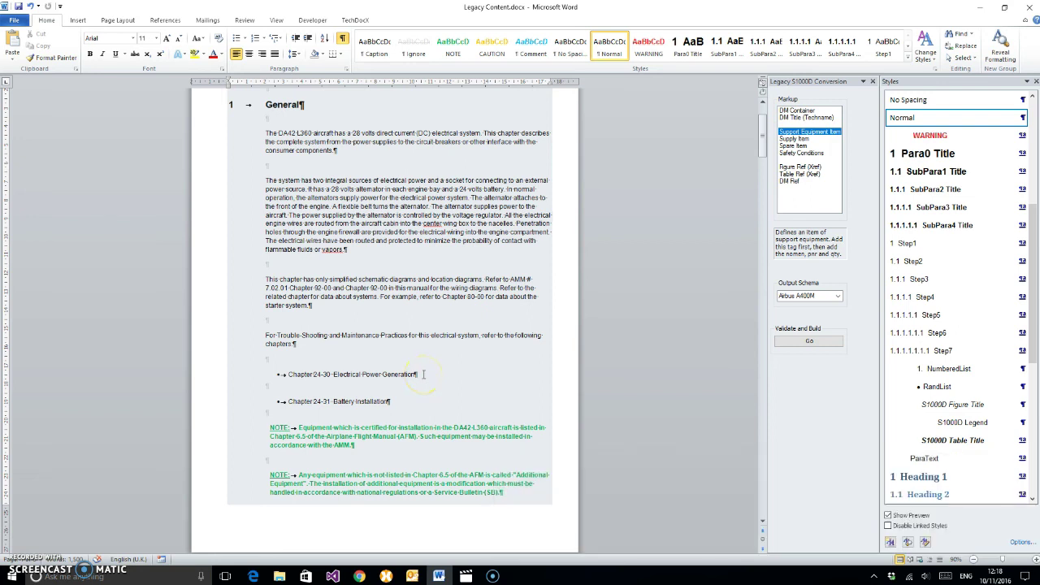
scroll(422, 375, "up", 2)
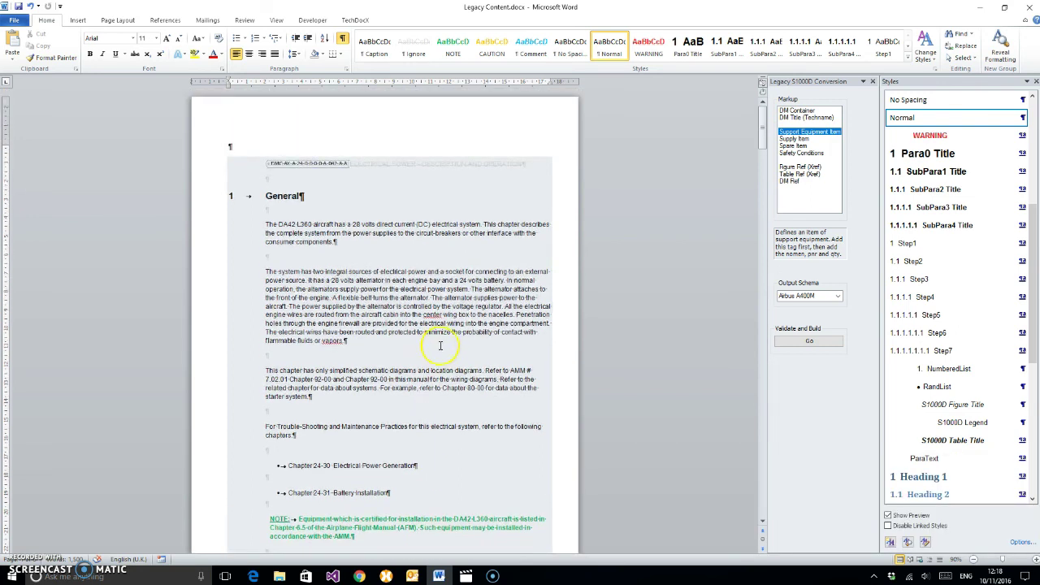